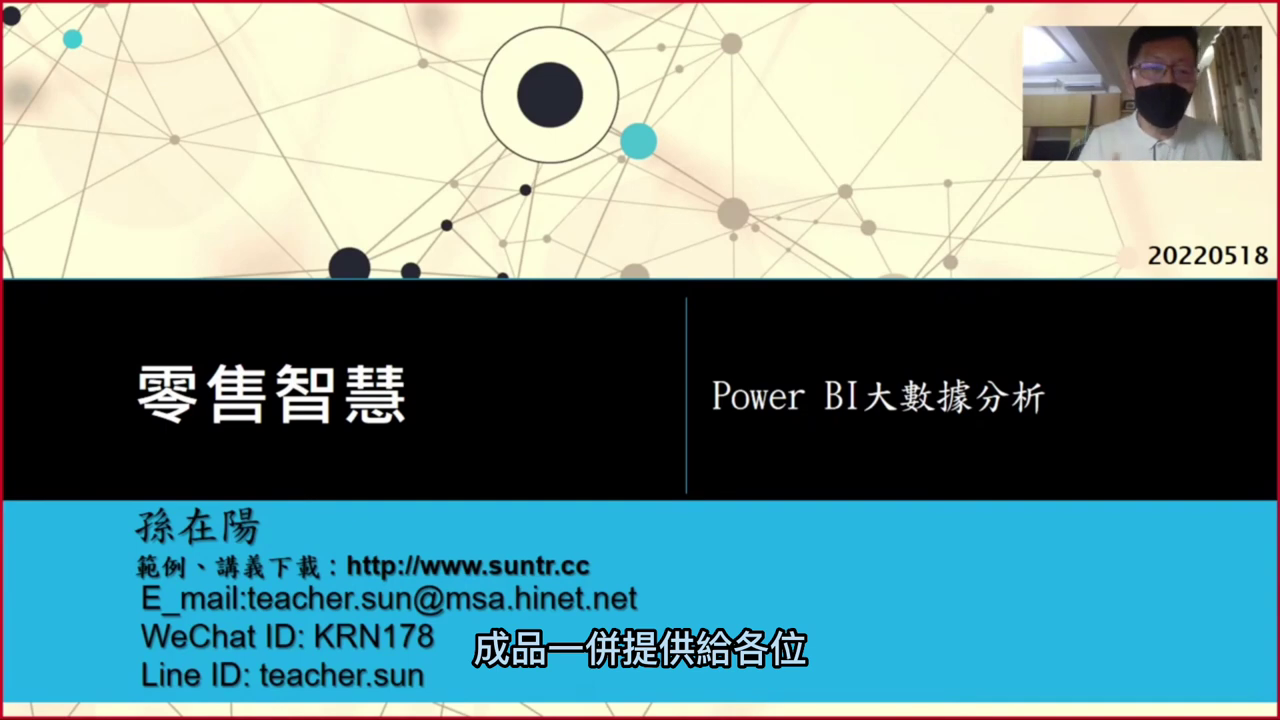
Step: Exit the PowerPoint slideshow and show the Windows desktop
{"action": "key", "text": "Escape"}
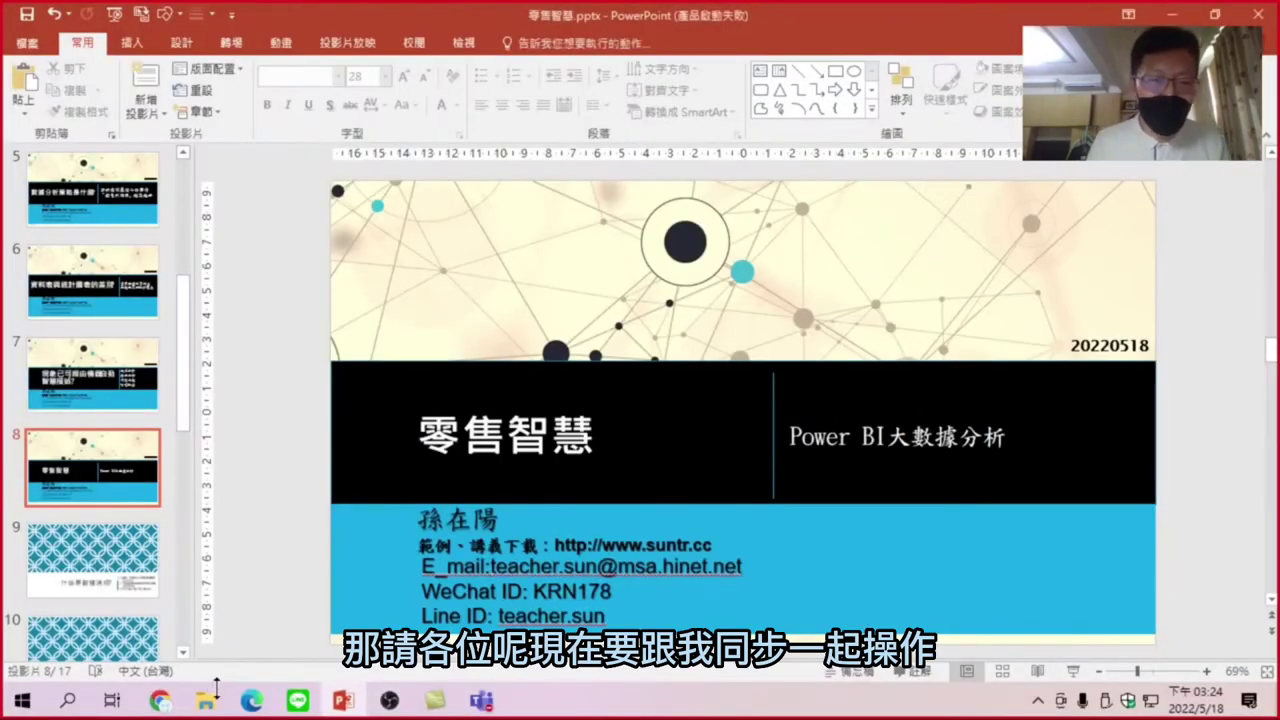
{"action": "mouse_move", "coordinate": [210, 705]}
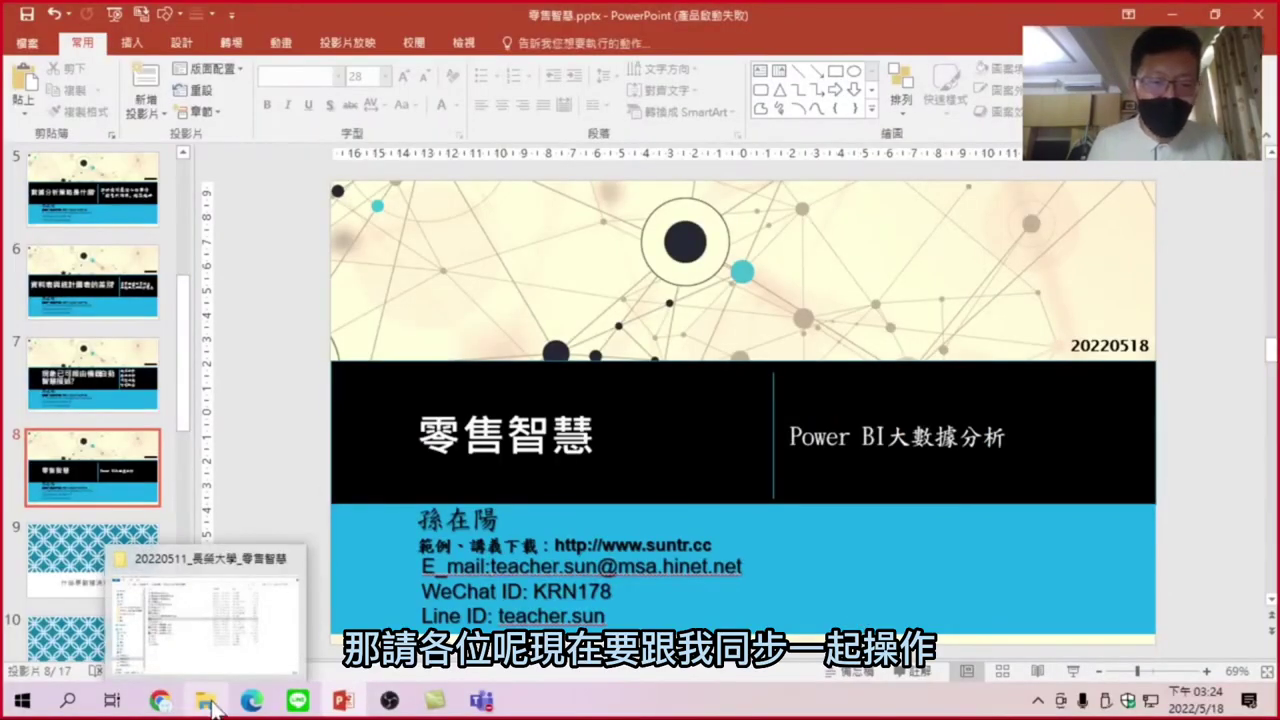
{"action": "key", "text": "super+d"}
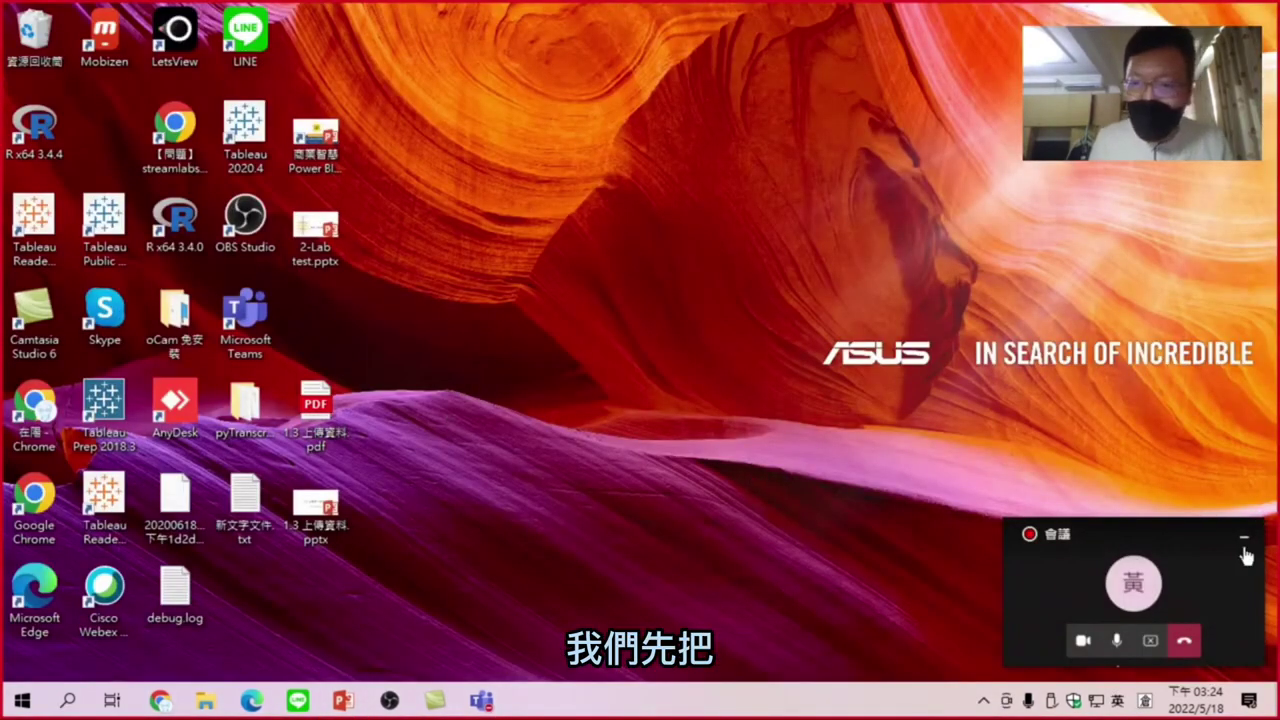
Step: Copy 20220518.rar from the course folder and paste it into Downloads
{"action": "left_click", "coordinate": [206, 702]}
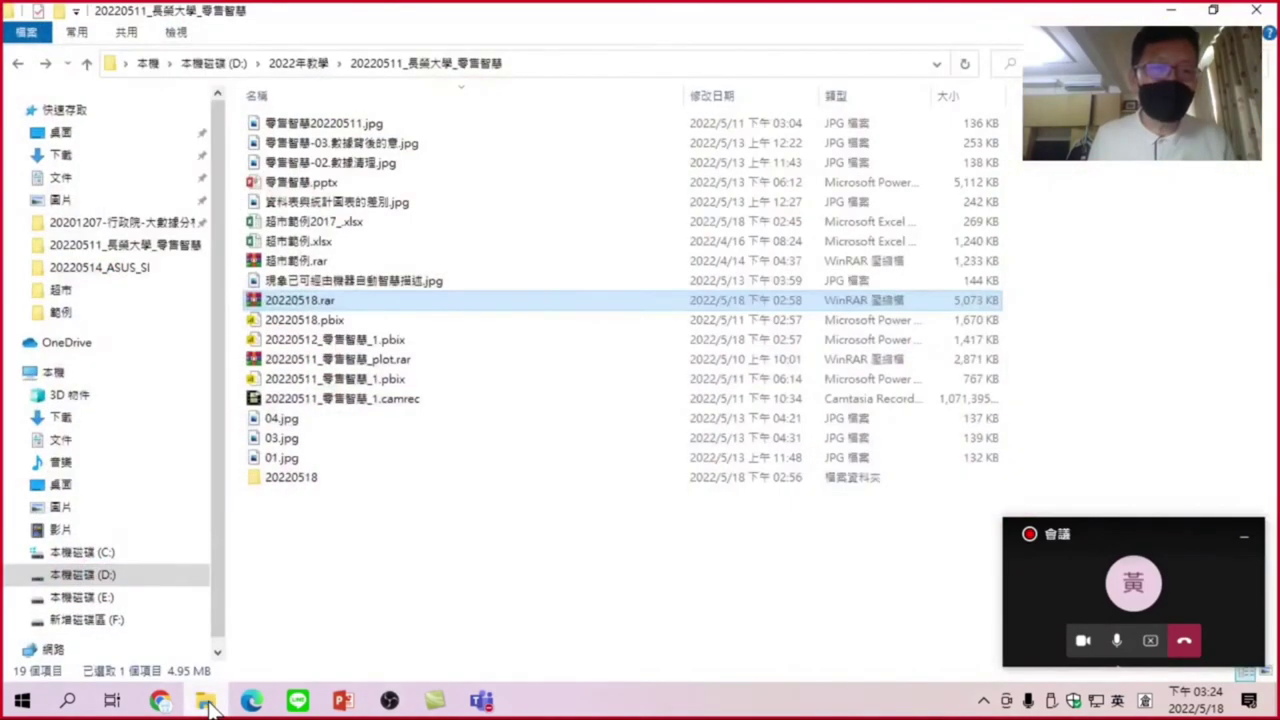
{"action": "right_click", "coordinate": [324, 296]}
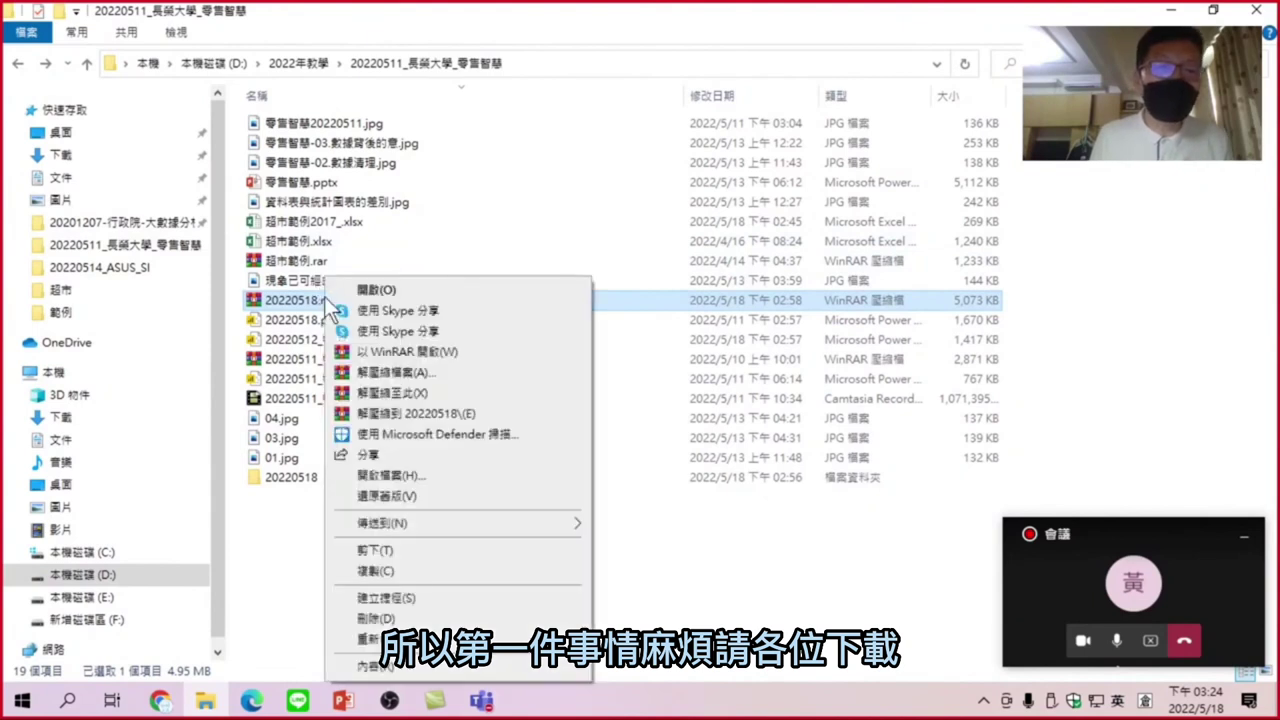
{"action": "left_click", "coordinate": [382, 571]}
{"action": "left_click", "coordinate": [77, 164]}
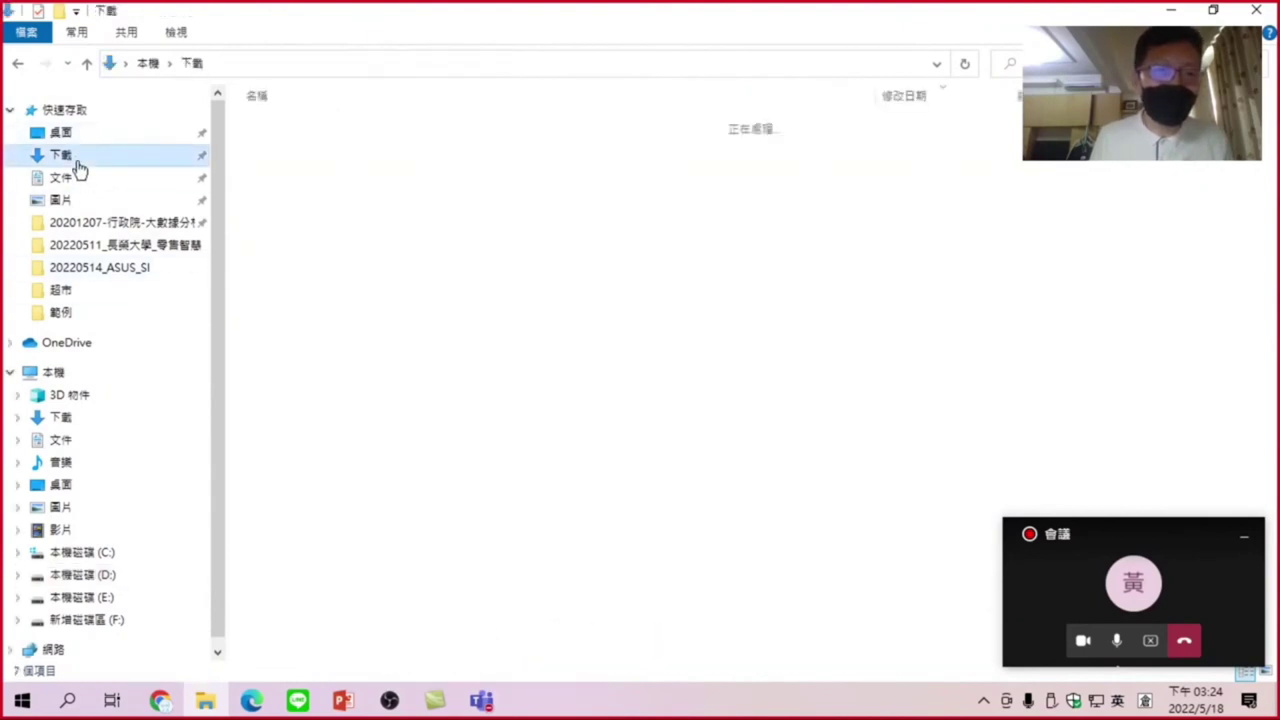
{"action": "right_click", "coordinate": [407, 334]}
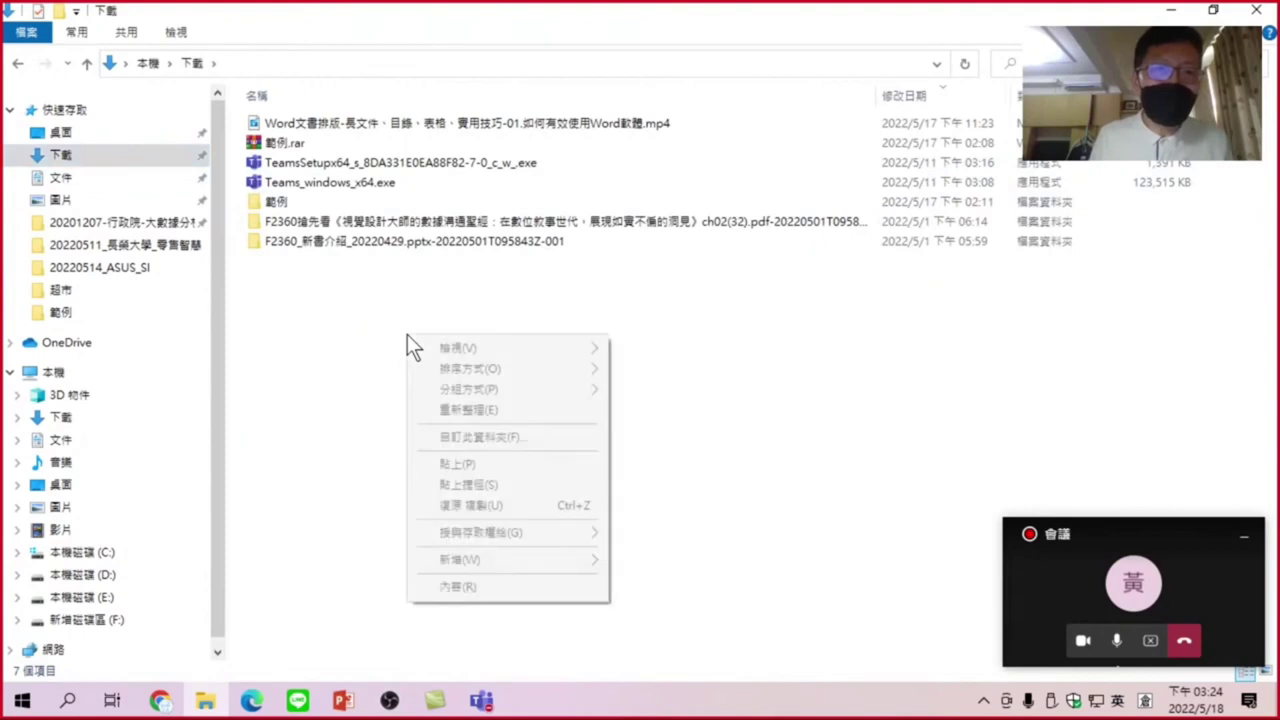
{"action": "left_click", "coordinate": [466, 462]}
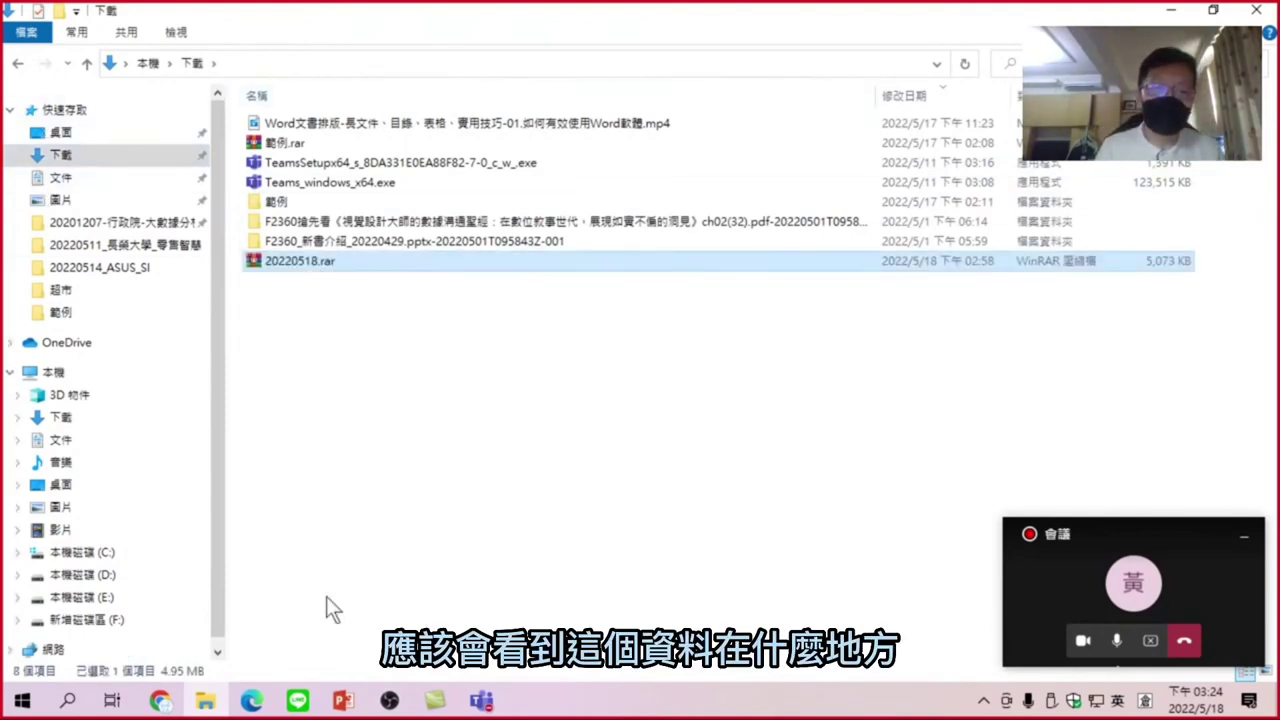
Step: Bring the Downloads folder back up and call up the actions for 20220518.rar
{"action": "left_click", "coordinate": [1171, 10]}
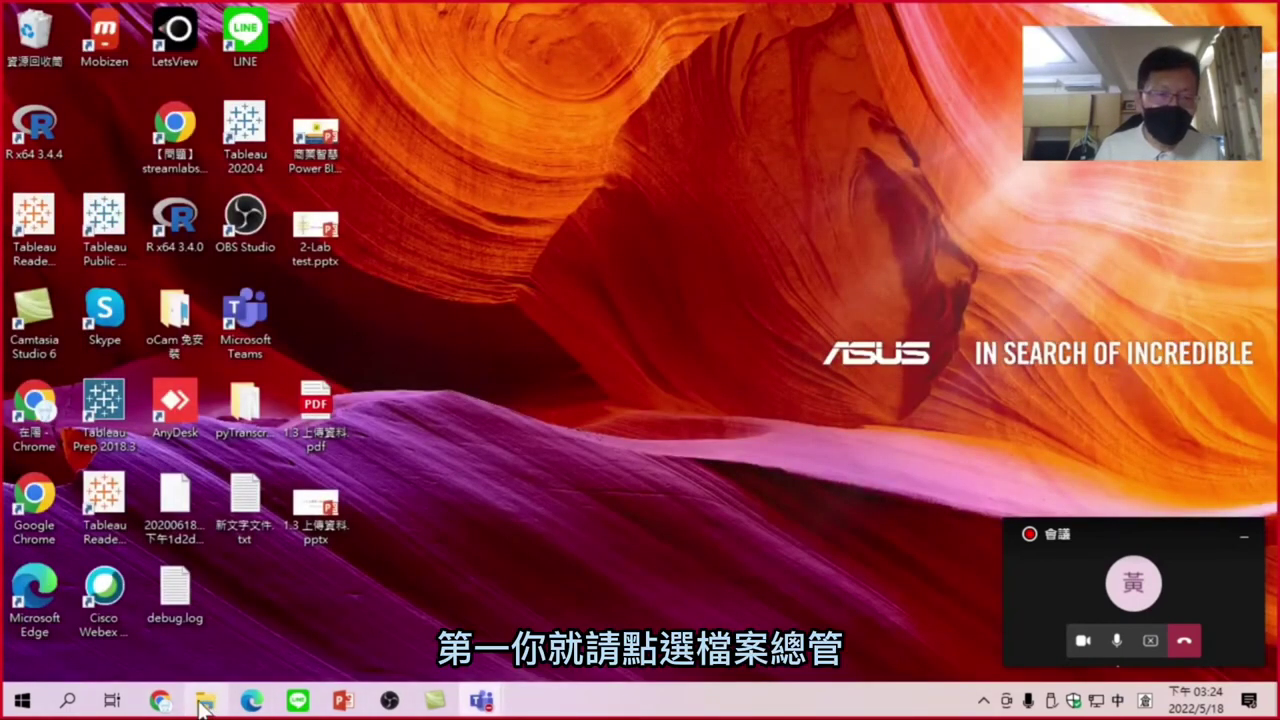
{"action": "mouse_move", "coordinate": [206, 706]}
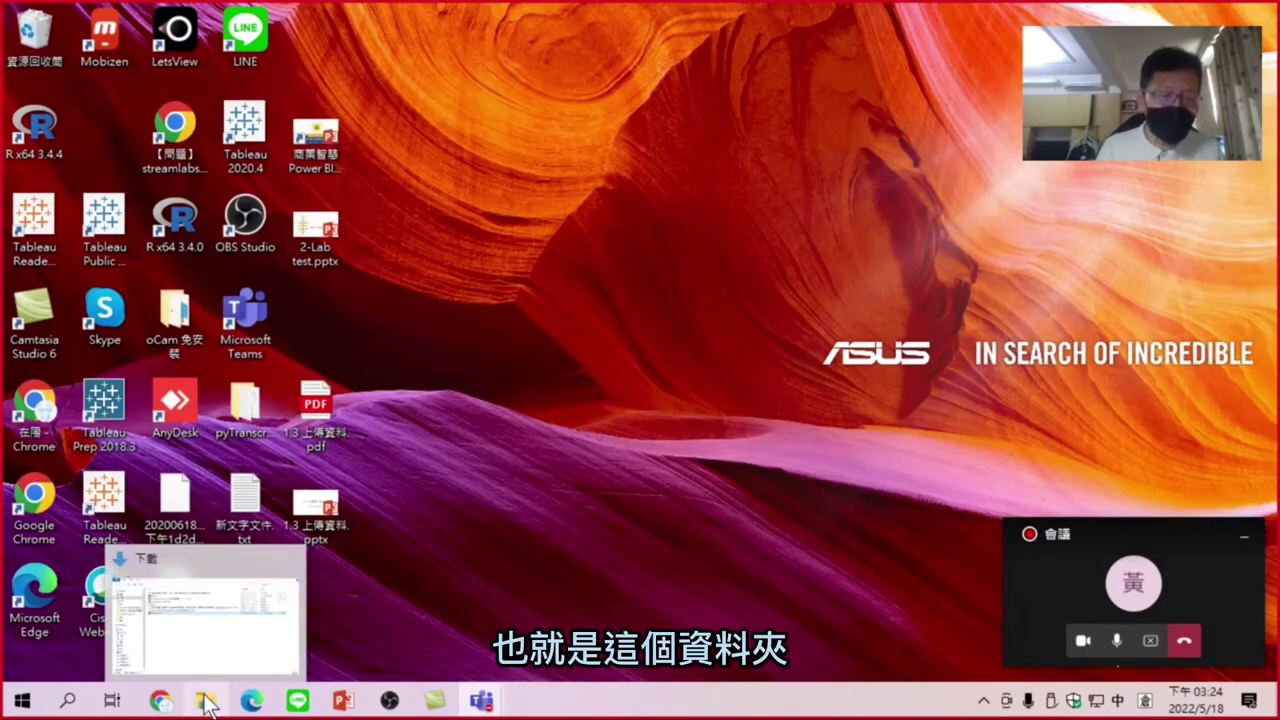
{"action": "left_click", "coordinate": [206, 703]}
{"action": "left_click", "coordinate": [75, 156]}
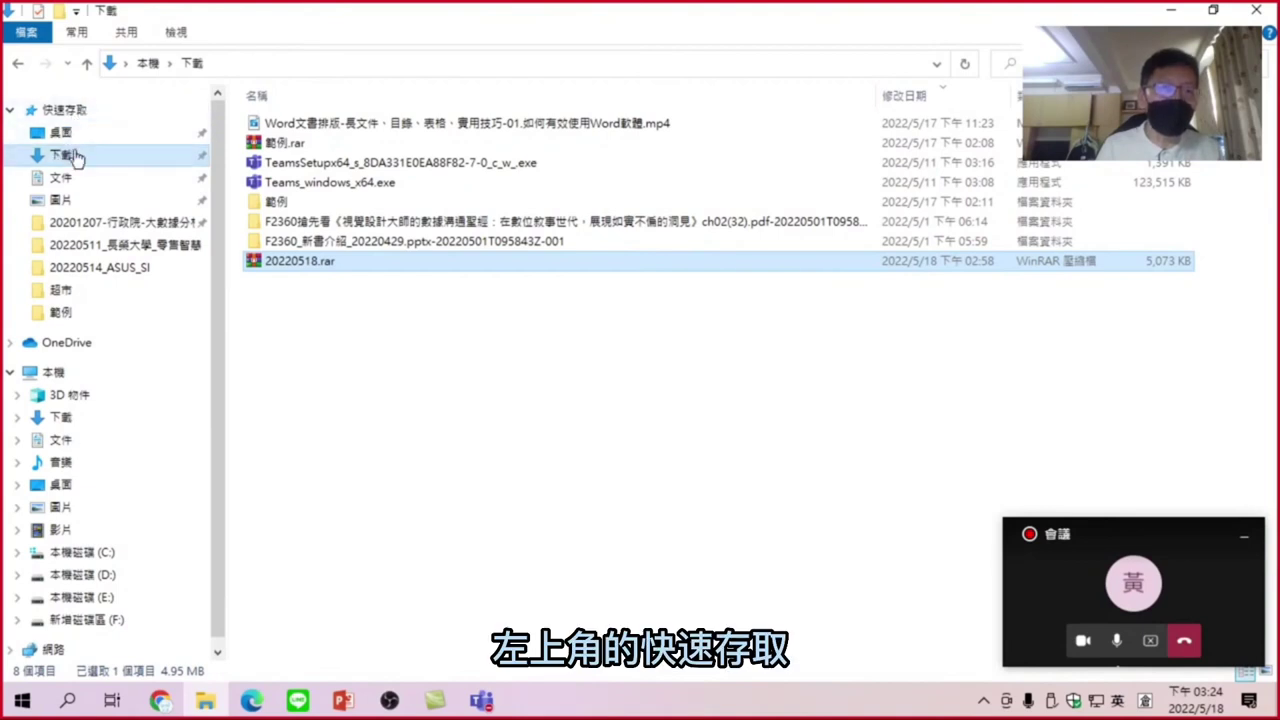
{"action": "right_click", "coordinate": [306, 261]}
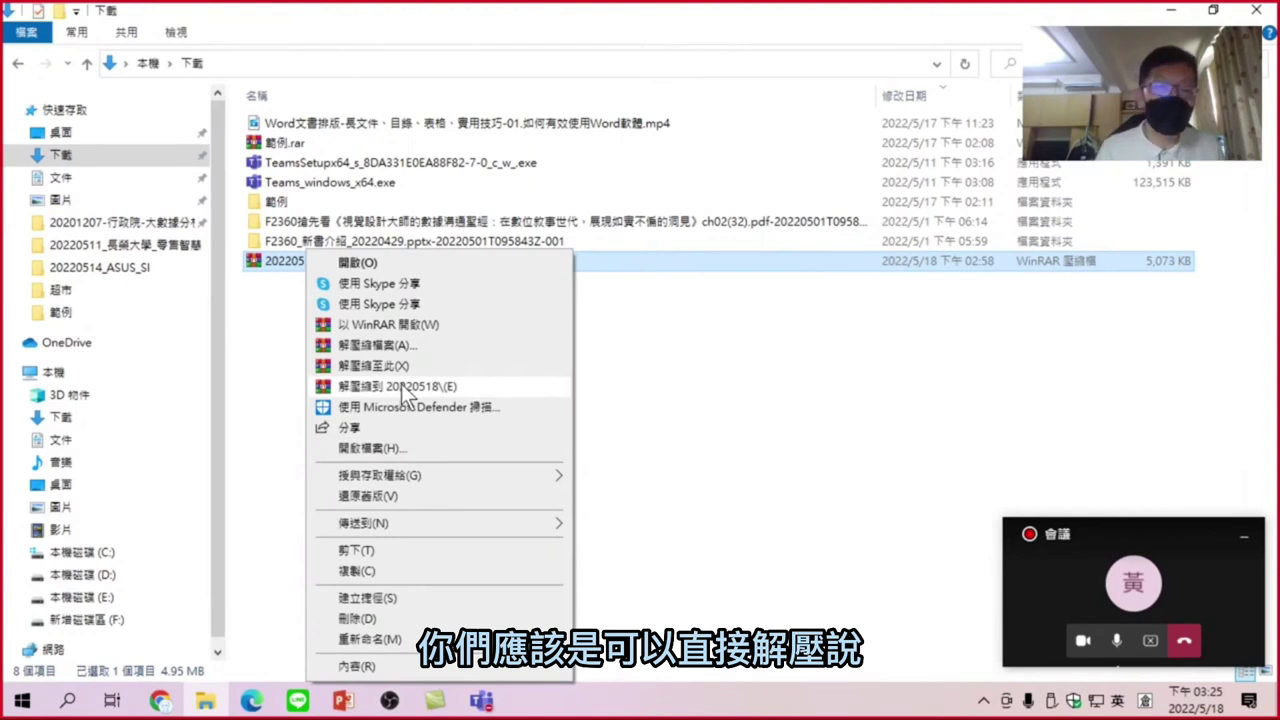
Step: Extract 20220518.rar into a 20220518 folder and open that folder
{"action": "right_click", "coordinate": [262, 260]}
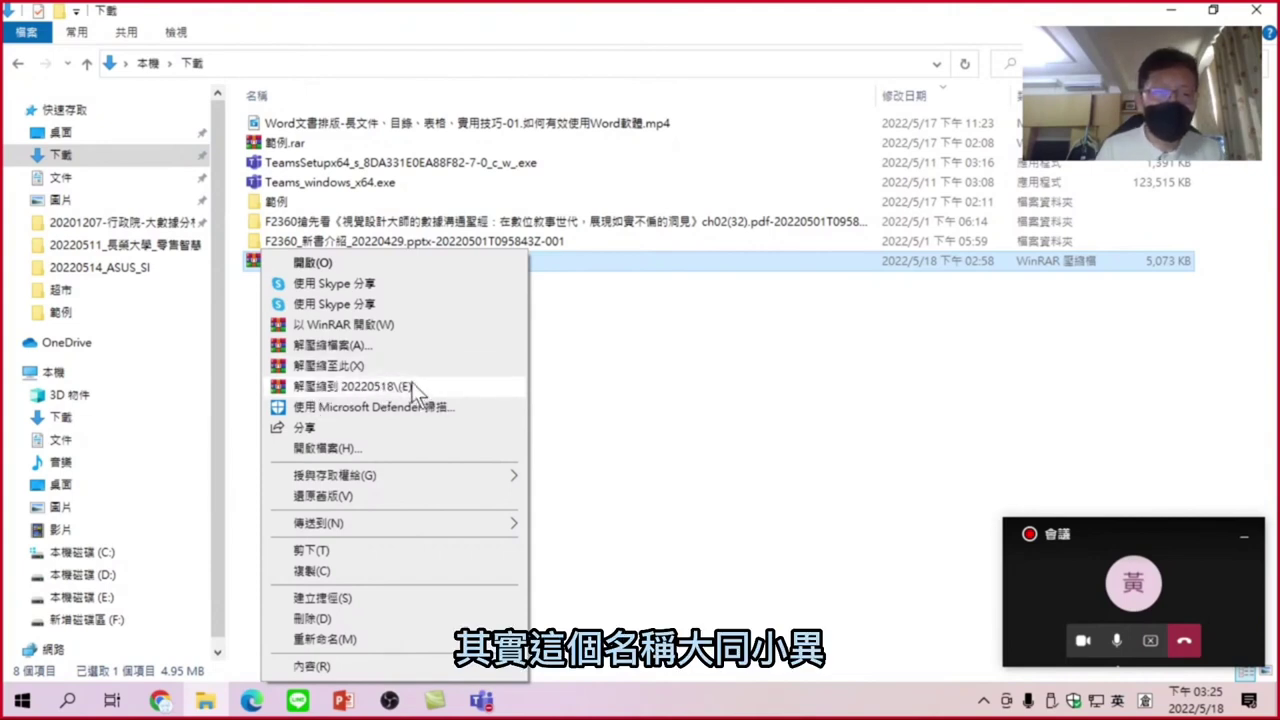
{"action": "left_click", "coordinate": [338, 390]}
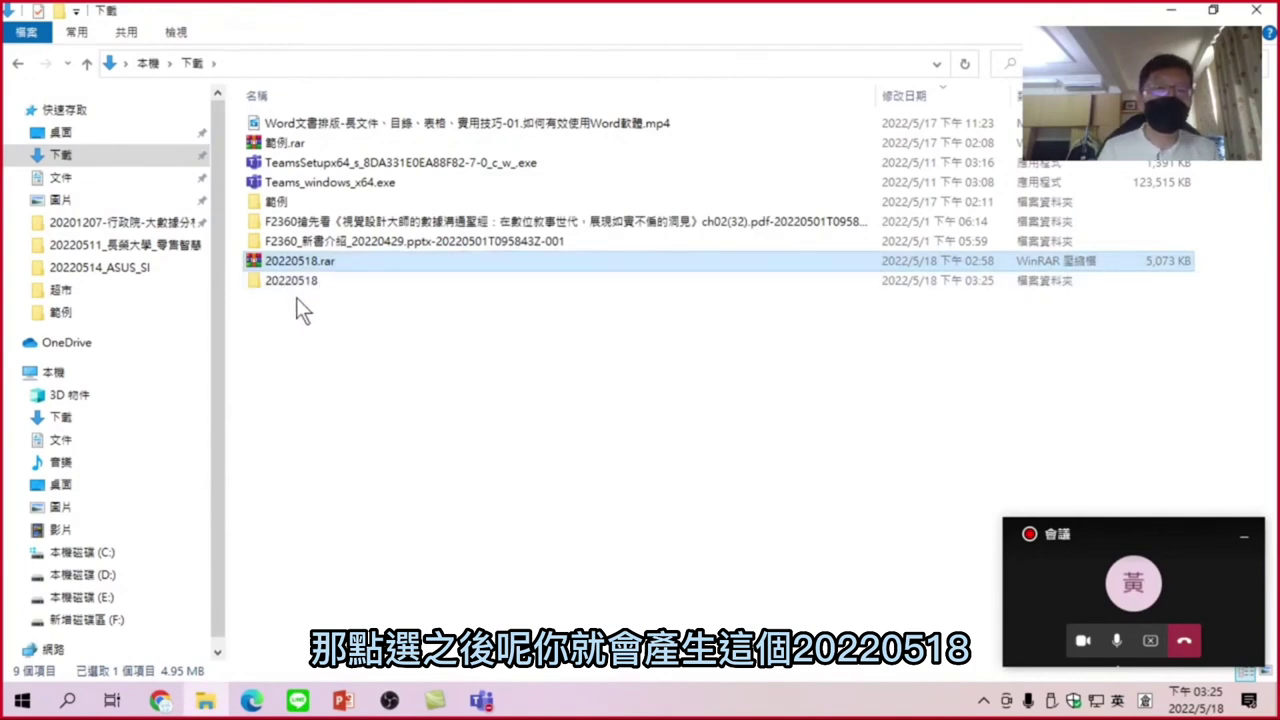
{"action": "mouse_move", "coordinate": [317, 278]}
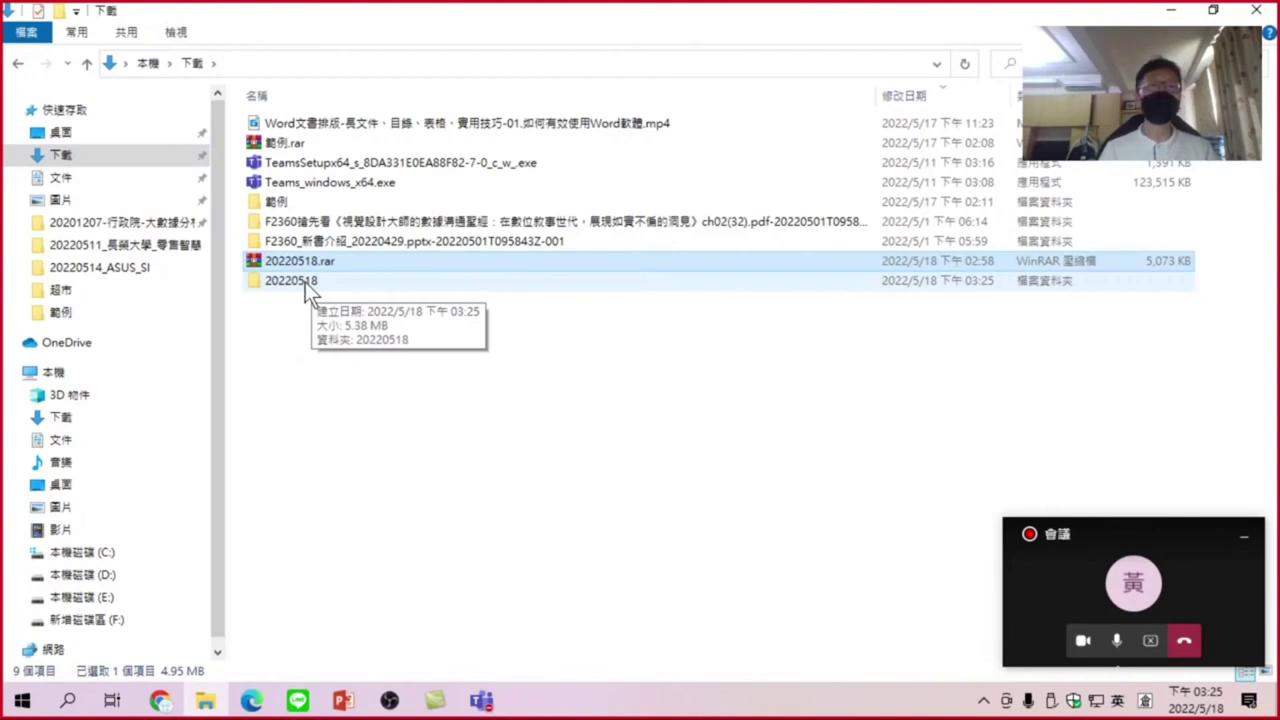
{"action": "left_click", "coordinate": [305, 282]}
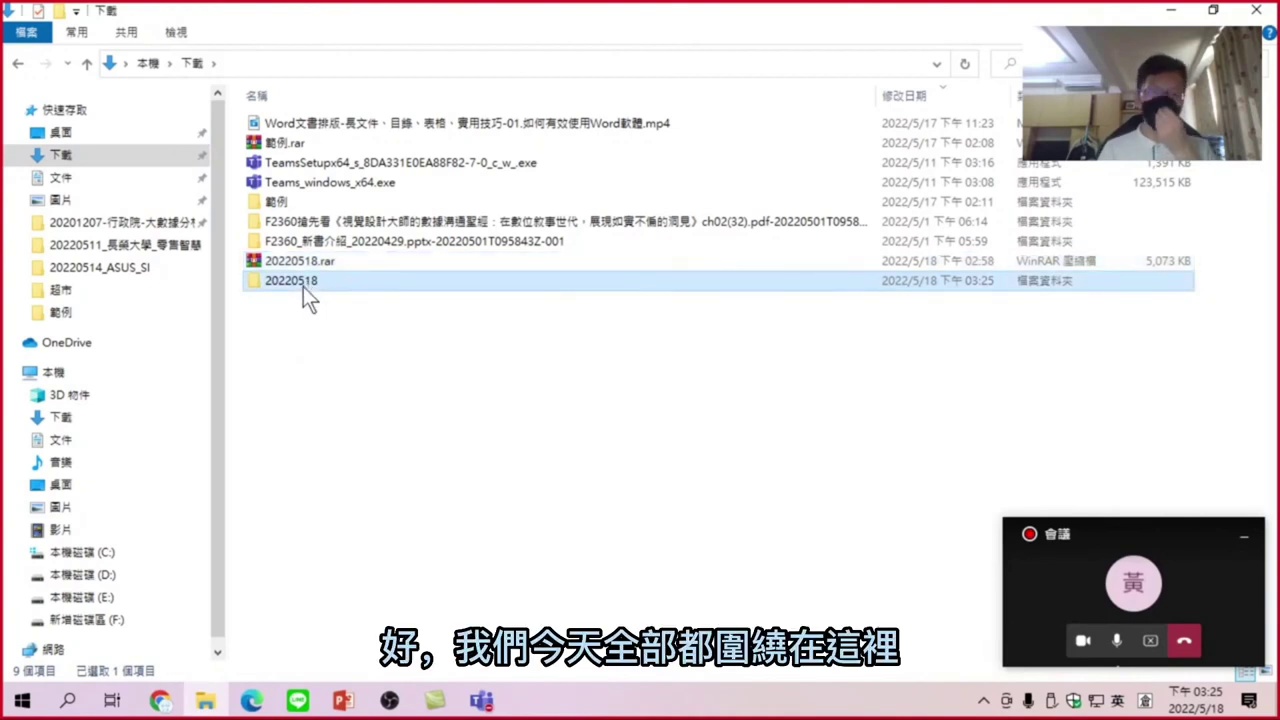
{"action": "mouse_move", "coordinate": [301, 288]}
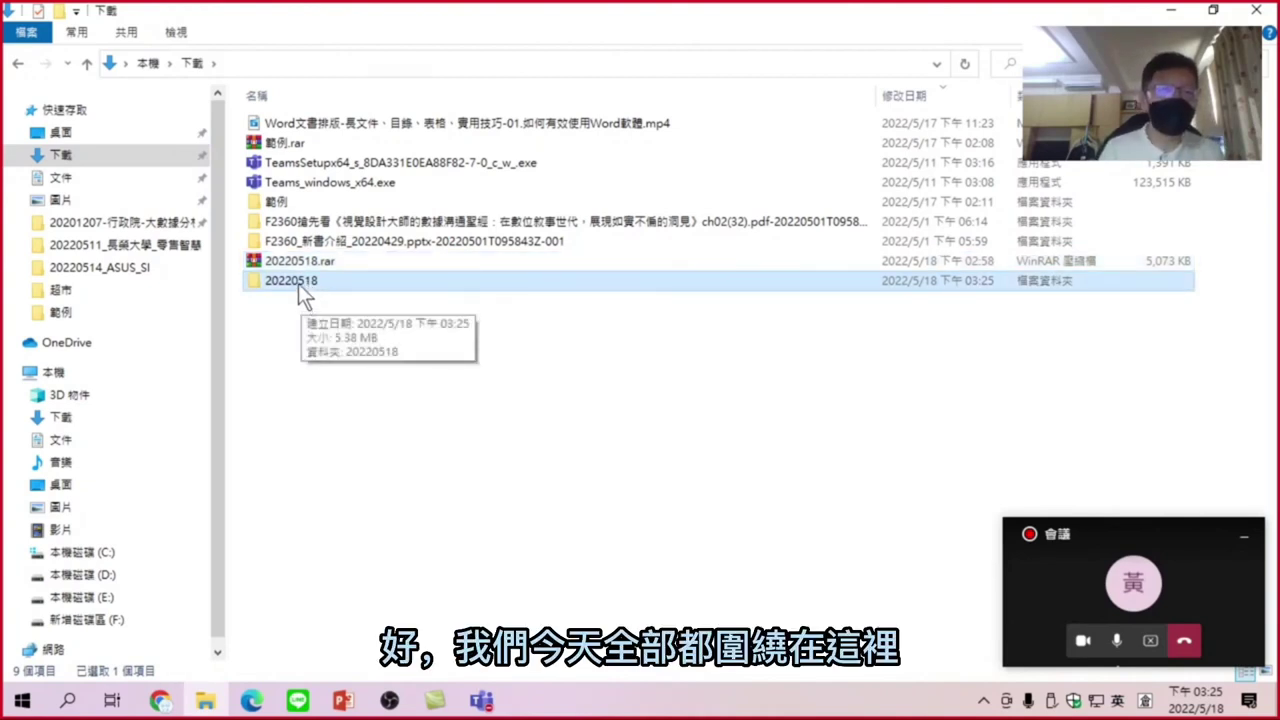
{"action": "double_click", "coordinate": [298, 283]}
Step: Open the inner 20220518 folder and select the 超市範例.xlsx and 超市範例2017_.xlsx workbooks
{"action": "left_click", "coordinate": [276, 122]}
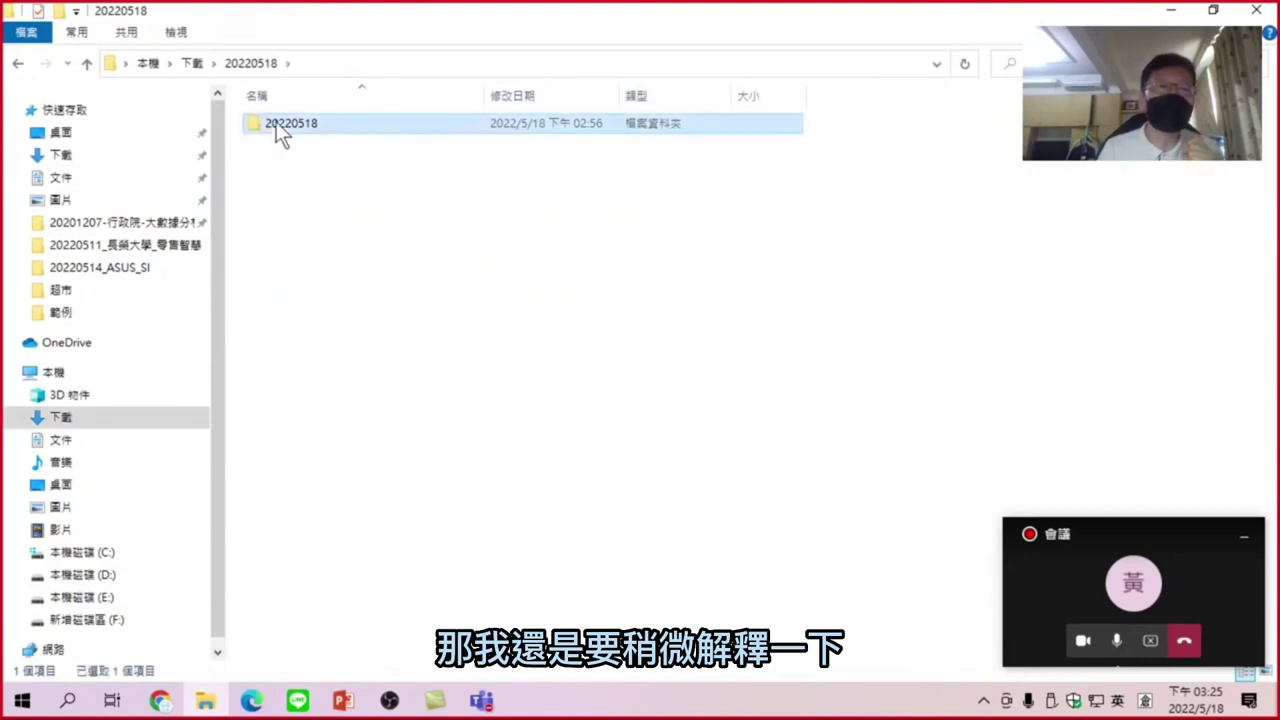
{"action": "double_click", "coordinate": [276, 122]}
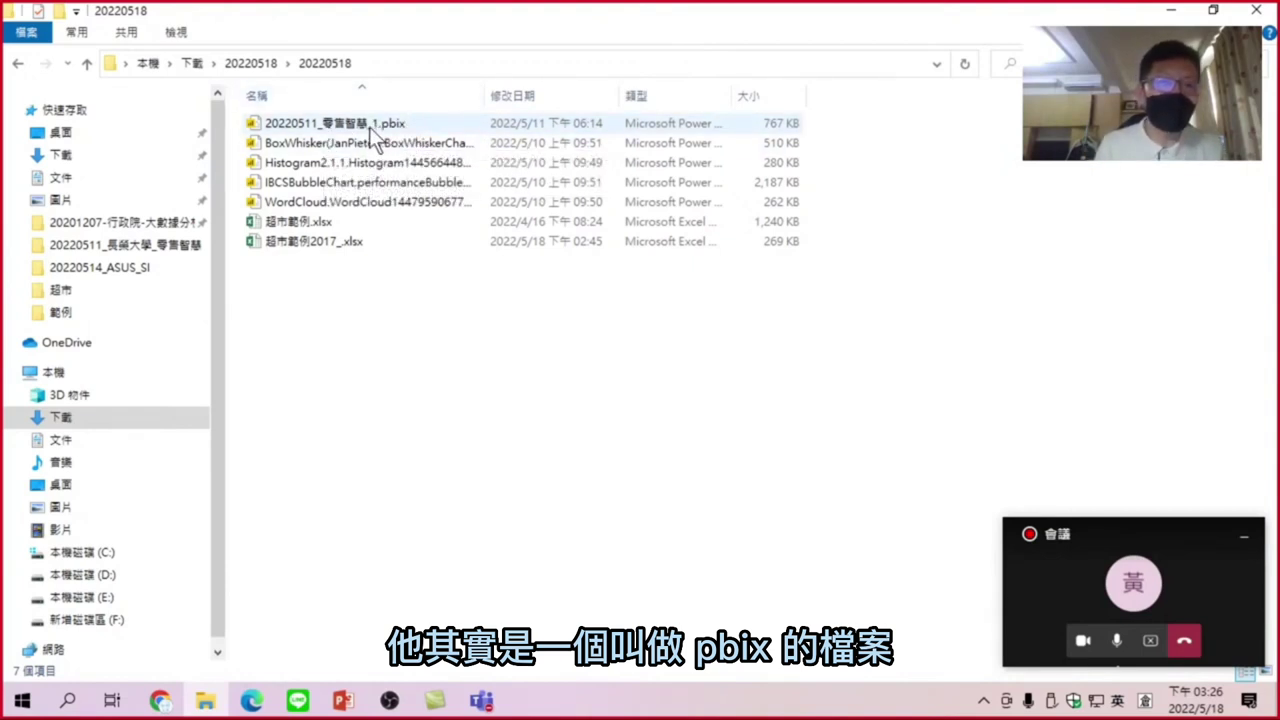
{"action": "left_click", "coordinate": [292, 220]}
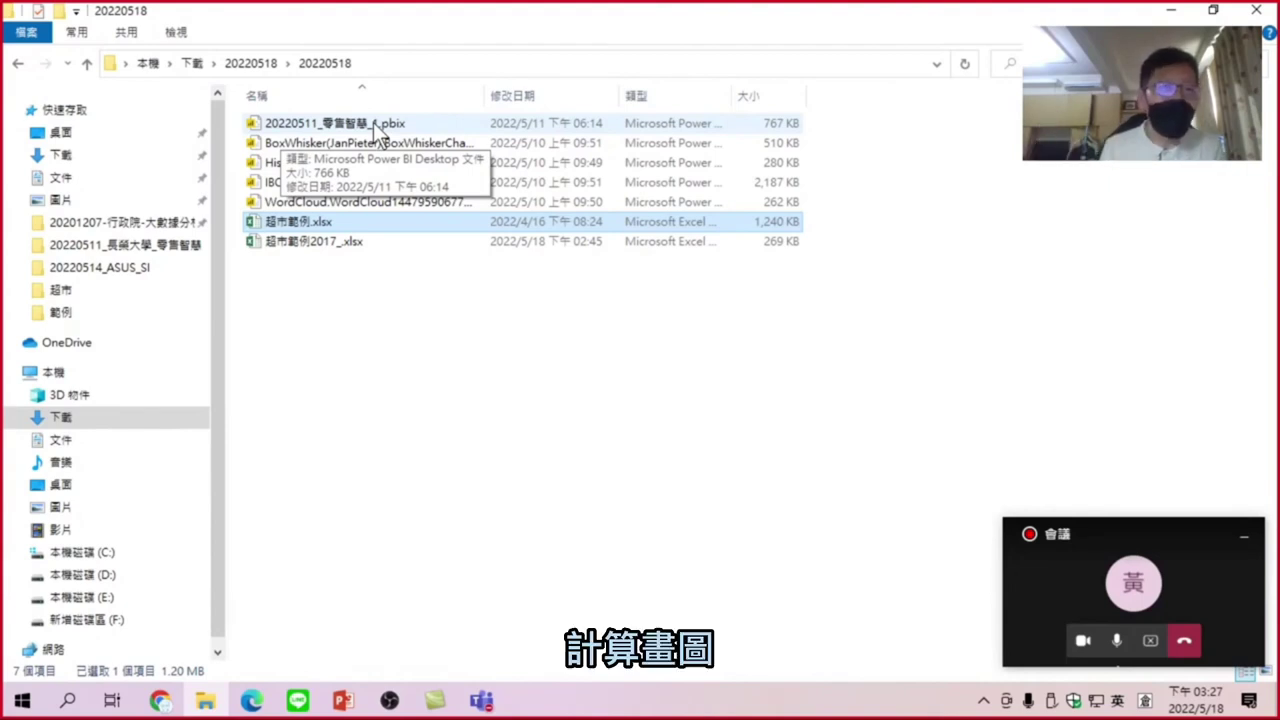
{"action": "key", "text": "Down"}
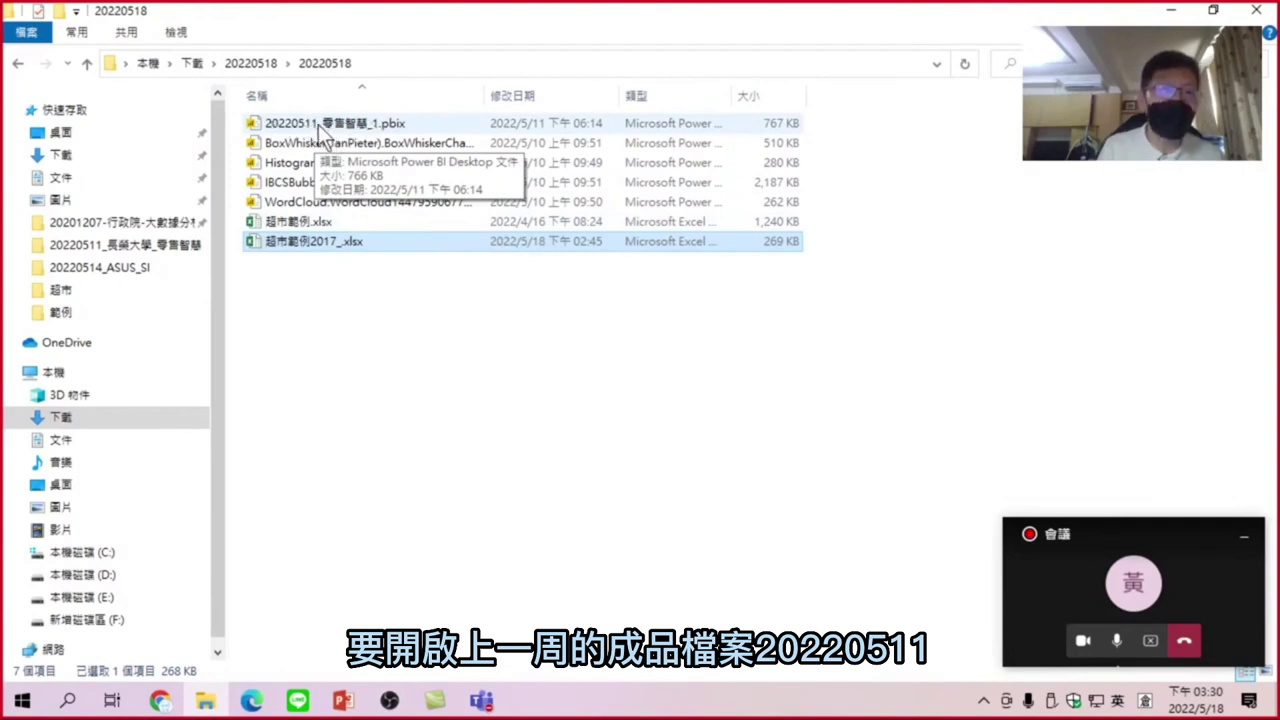
Step: Open the 20220511_零售智慧_1.pbix report in Power BI Desktop
{"action": "left_click", "coordinate": [318, 123]}
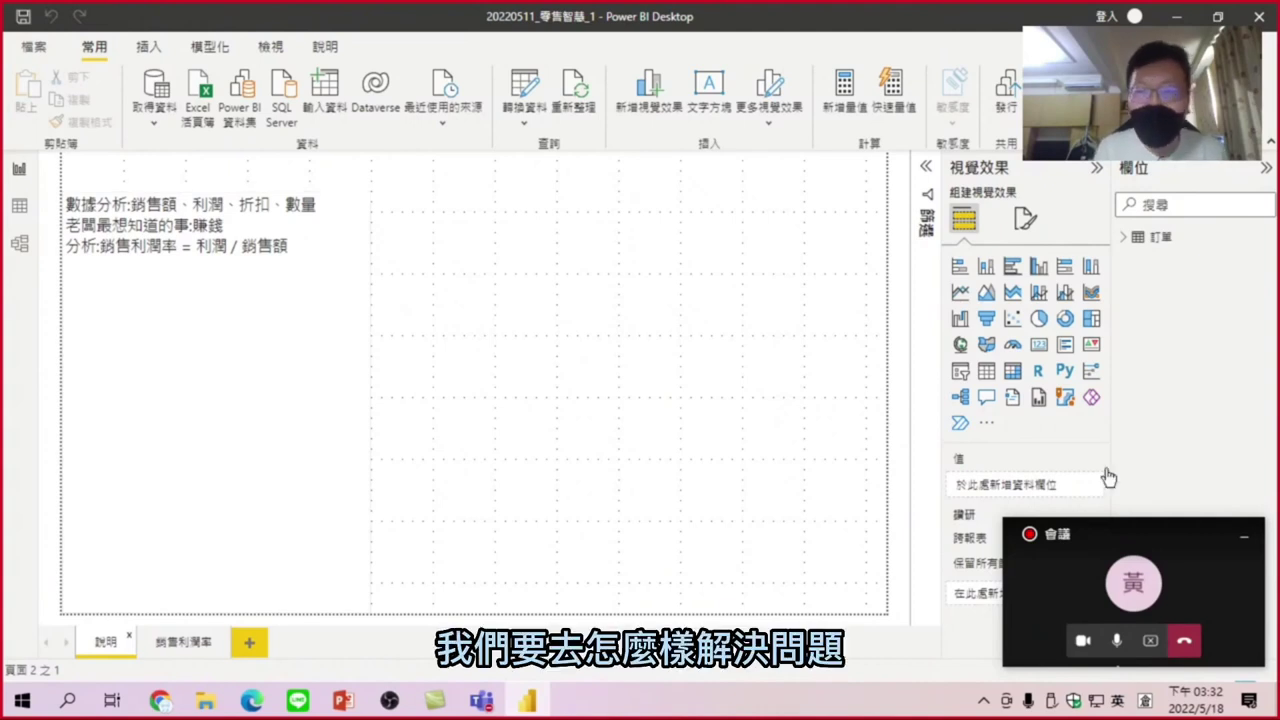
Step: Put the 說明 page's explanation text box into text edit mode
{"action": "left_click", "coordinate": [1246, 546]}
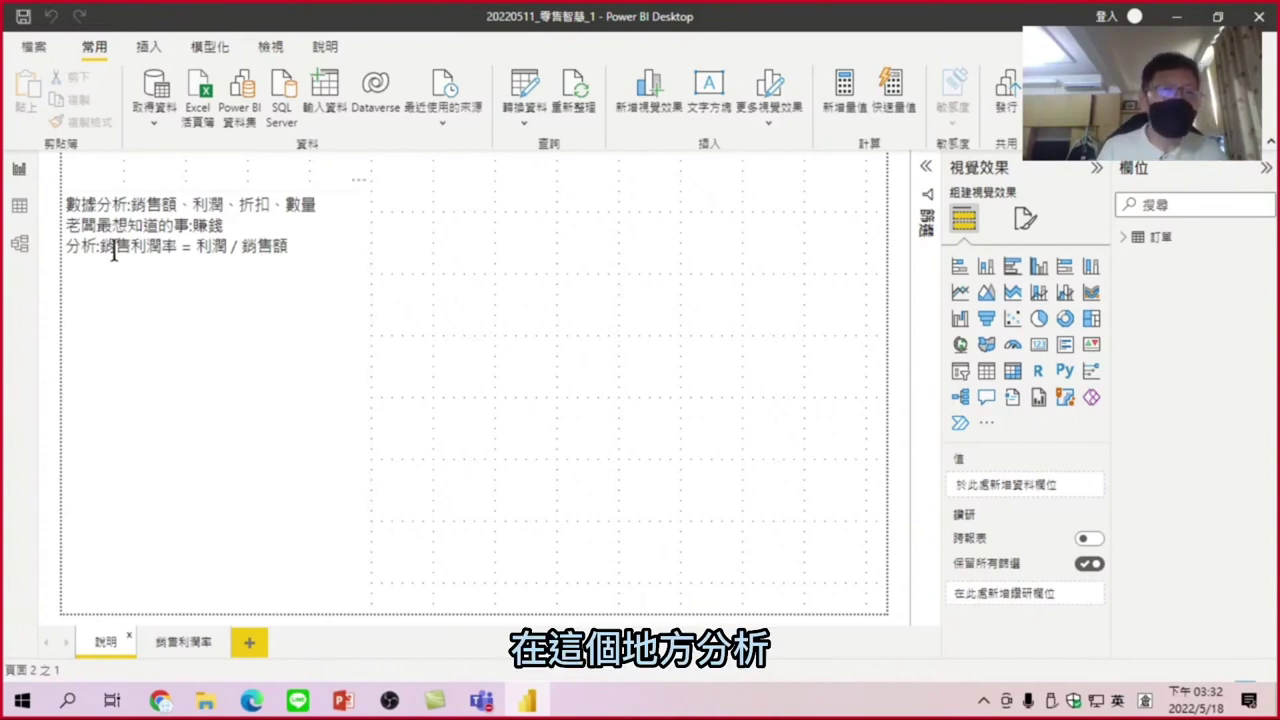
{"action": "left_click", "coordinate": [323, 246]}
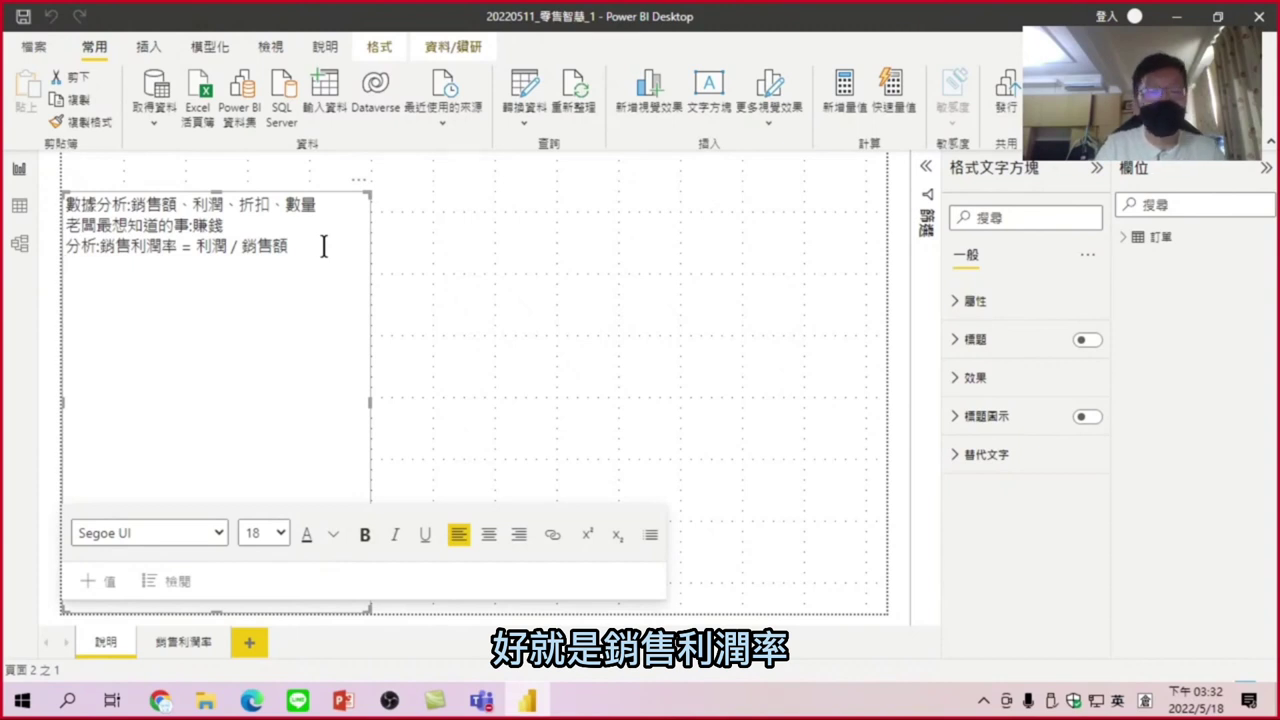
Step: Add a new line below the formula line reading 銷售利潤率越高越好
{"action": "type", "text": "cf"}
{"action": "key", "text": "BackSpace"}
{"action": "key", "text": "BackSpace"}
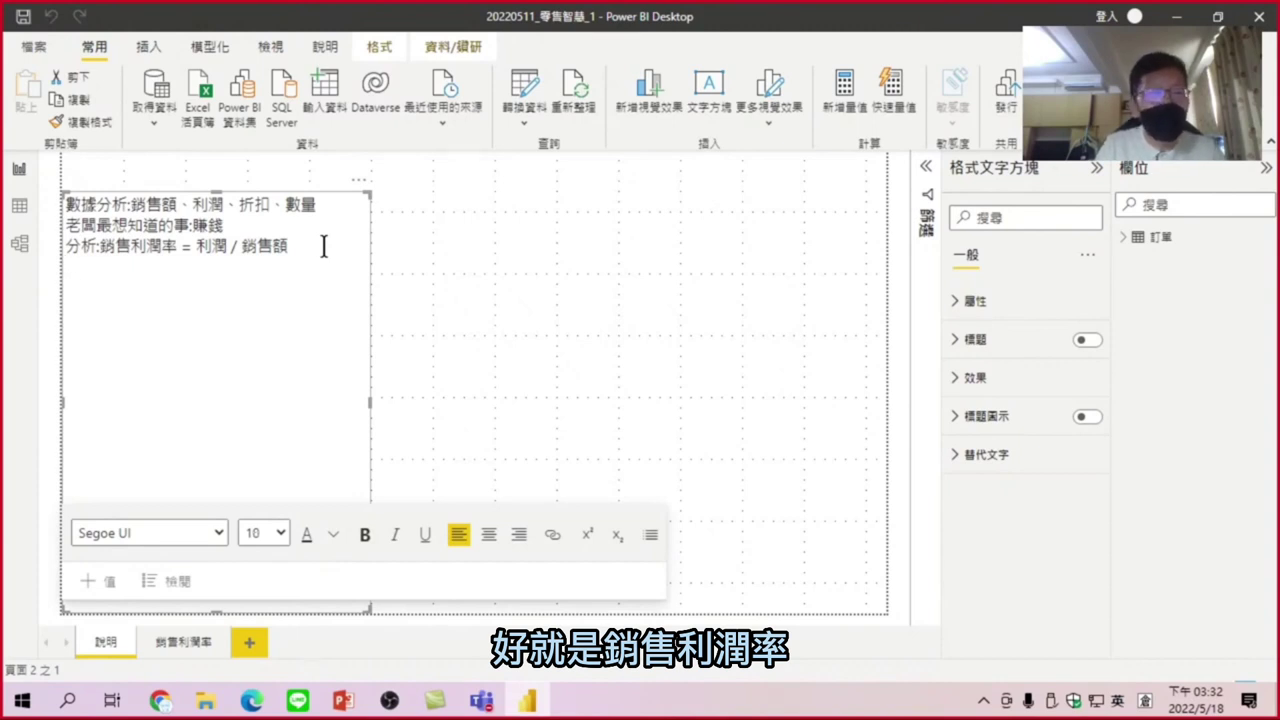
{"action": "key", "text": "Up"}
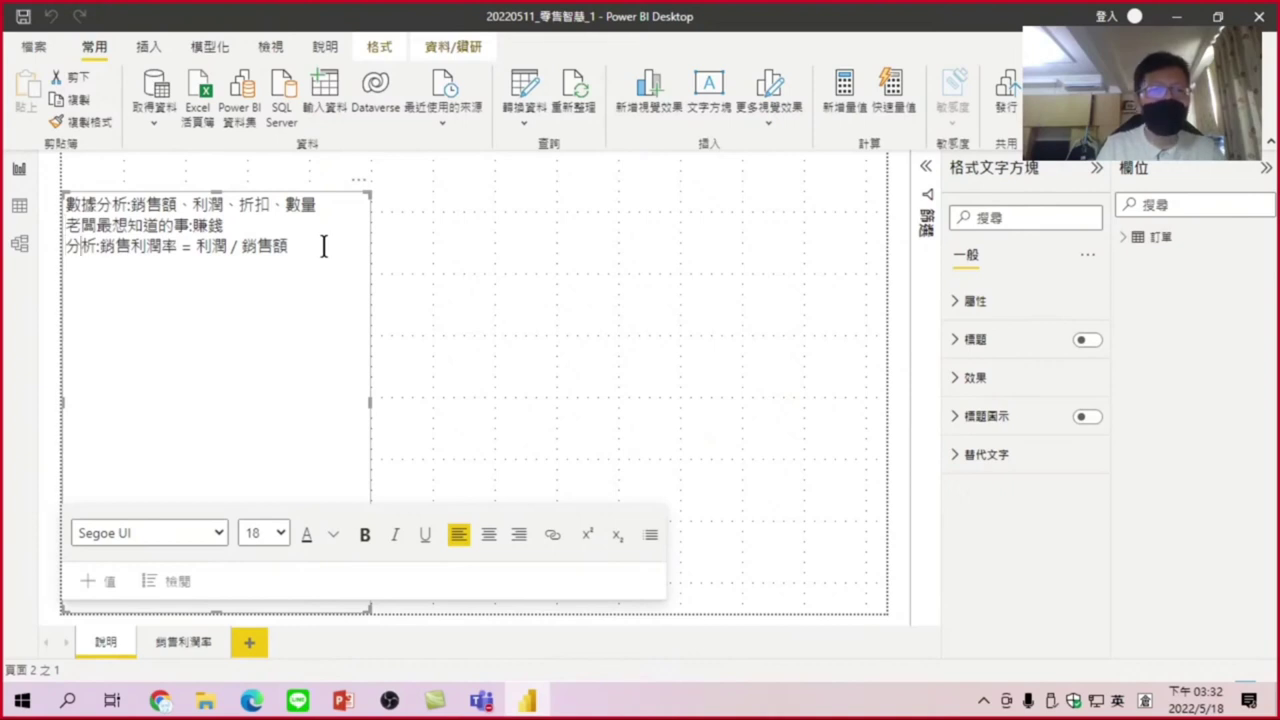
{"action": "key", "text": "Right"}
{"action": "key", "text": "Right"}
{"action": "key", "text": "shift+Right"}
{"action": "key", "text": "shift+Right"}
{"action": "key", "text": "shift+Right"}
{"action": "key", "text": "shift+Right"}
{"action": "key", "text": "shift+Right"}
{"action": "key", "text": "ctrl+c"}
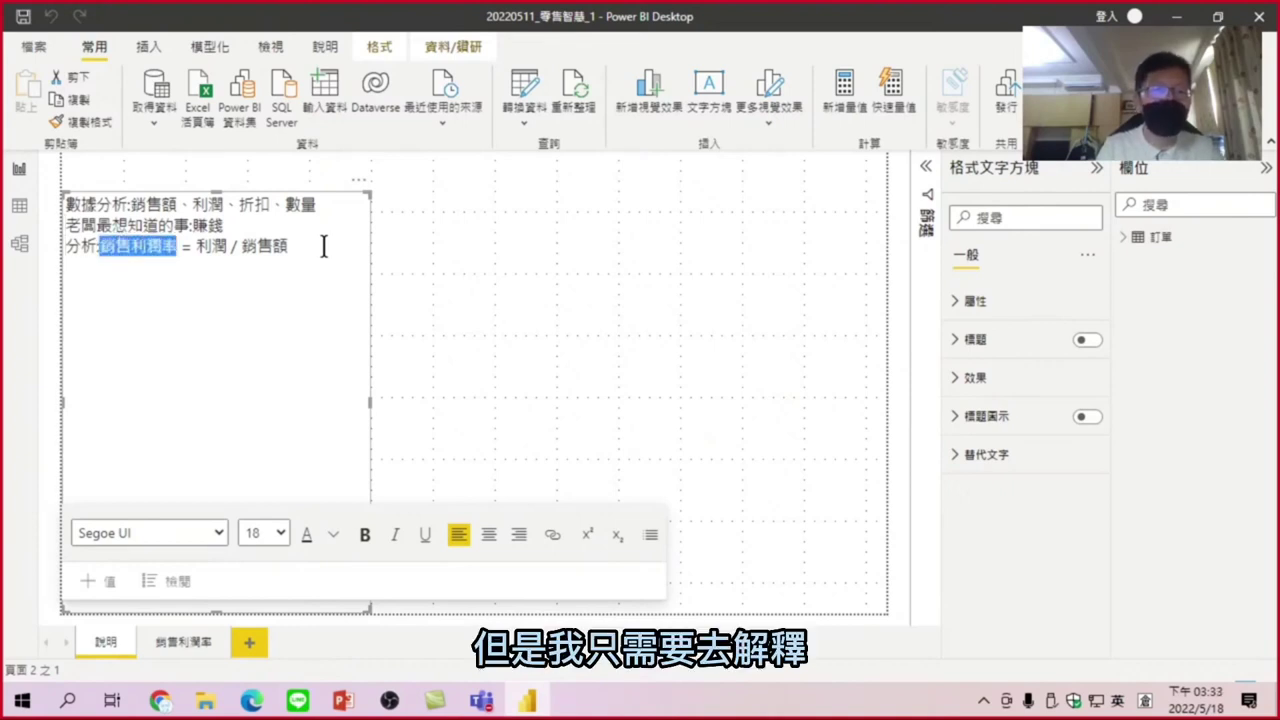
{"action": "key", "text": "End"}
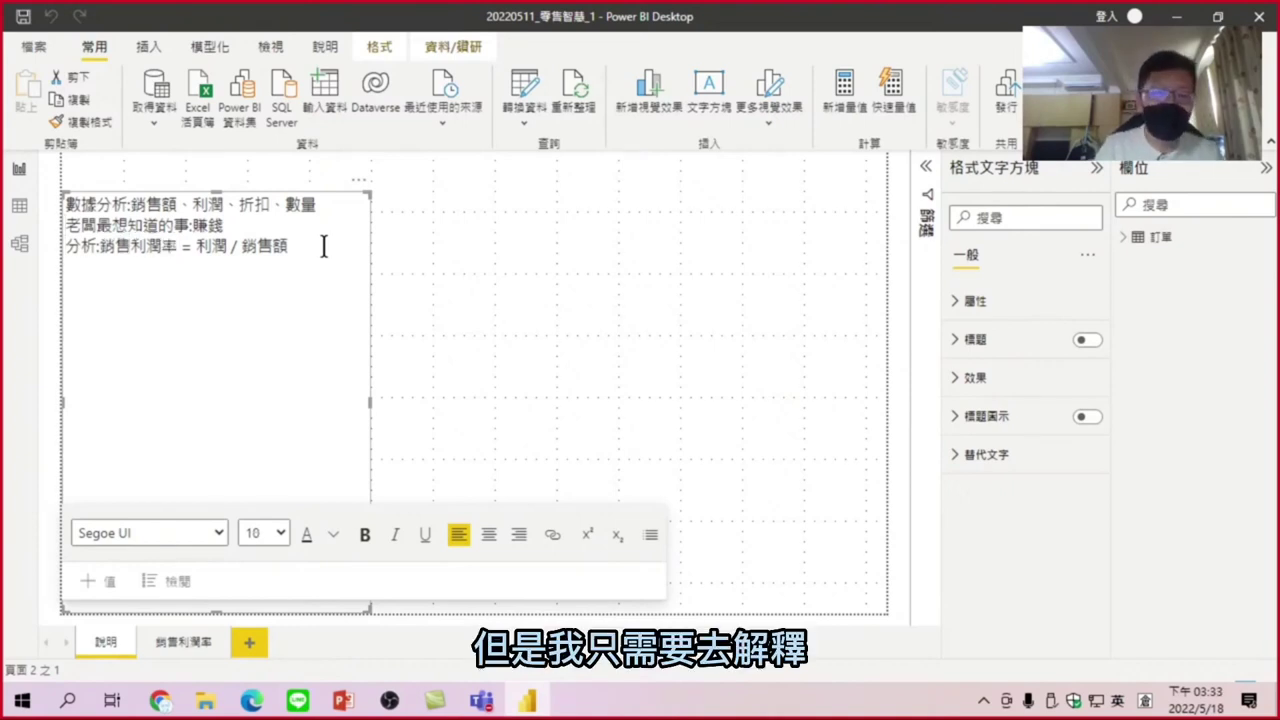
{"action": "key", "text": "Down"}
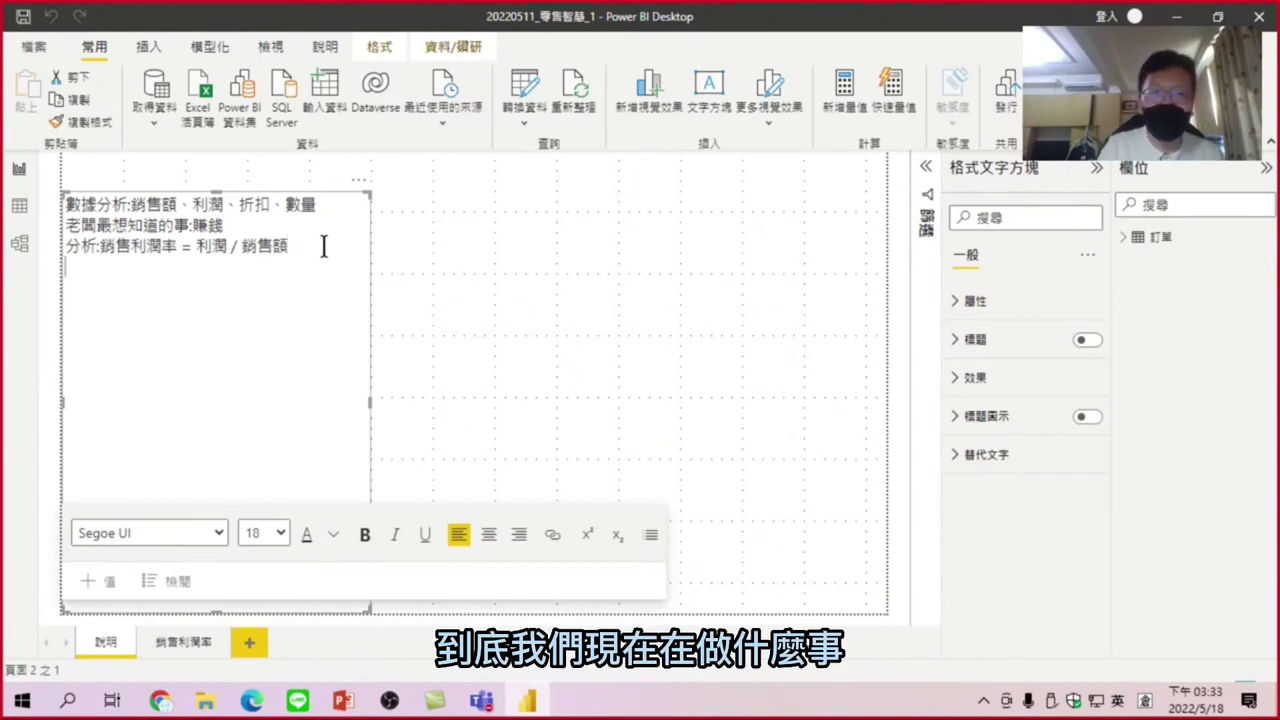
{"action": "key", "text": "ctrl+v"}
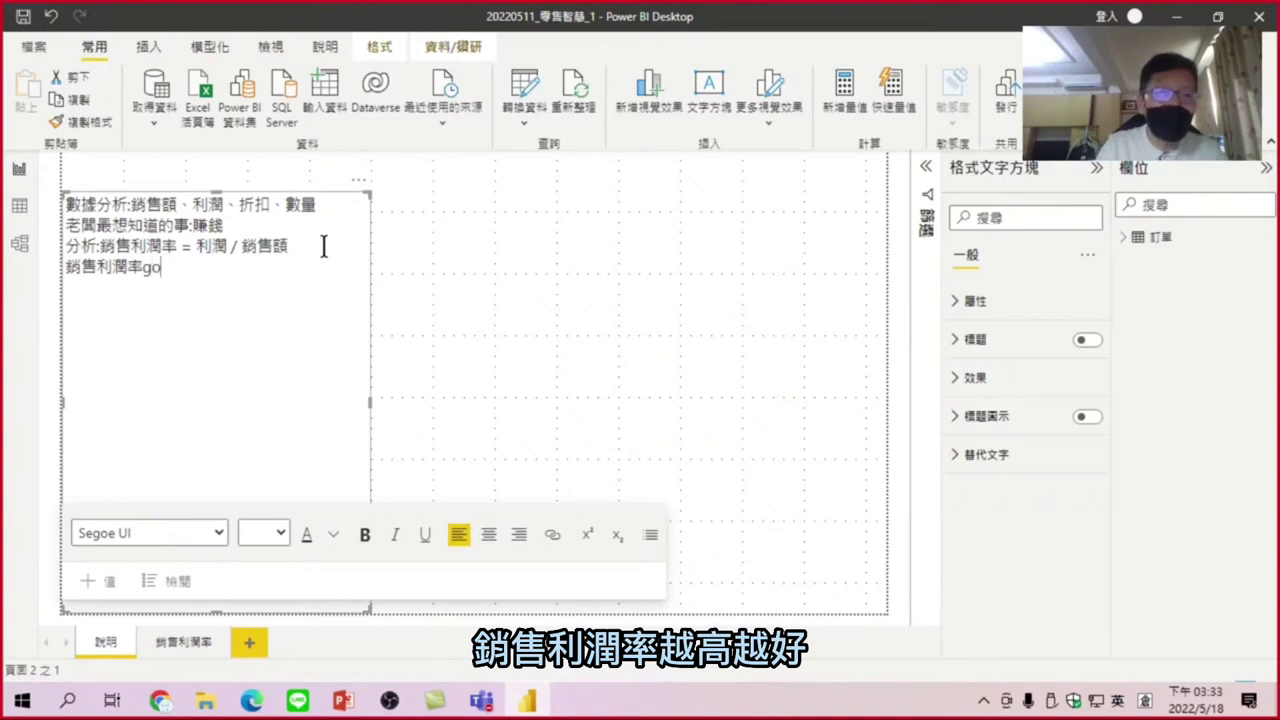
{"action": "type", "text": "越好"}
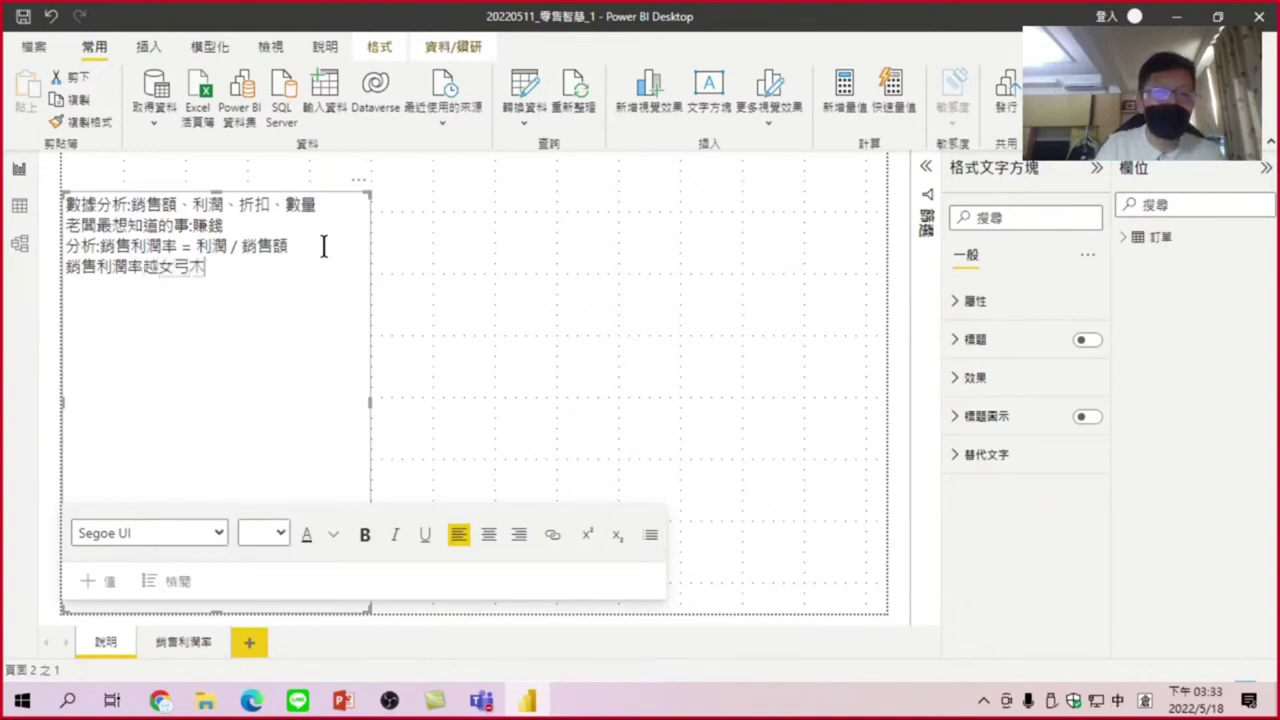
{"action": "type", "text": "越好越"}
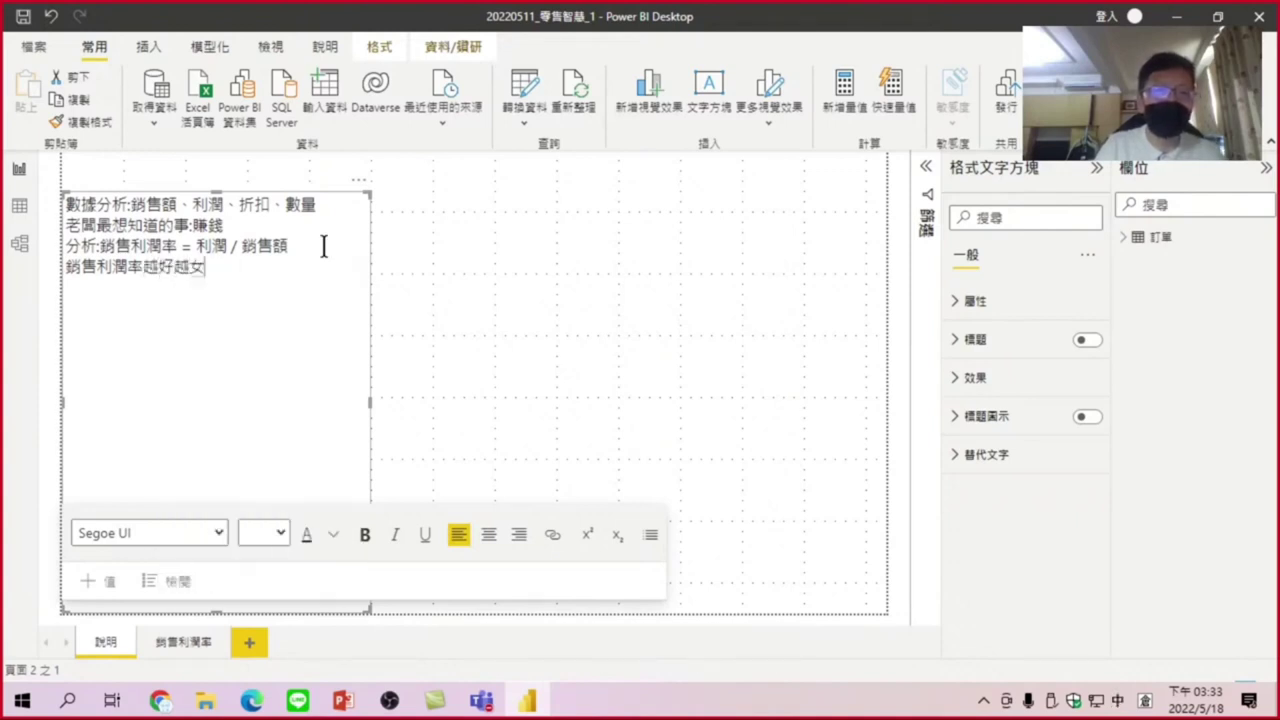
{"action": "key", "text": "Left"}
{"action": "key", "text": "Left"}
{"action": "key", "text": "Left"}
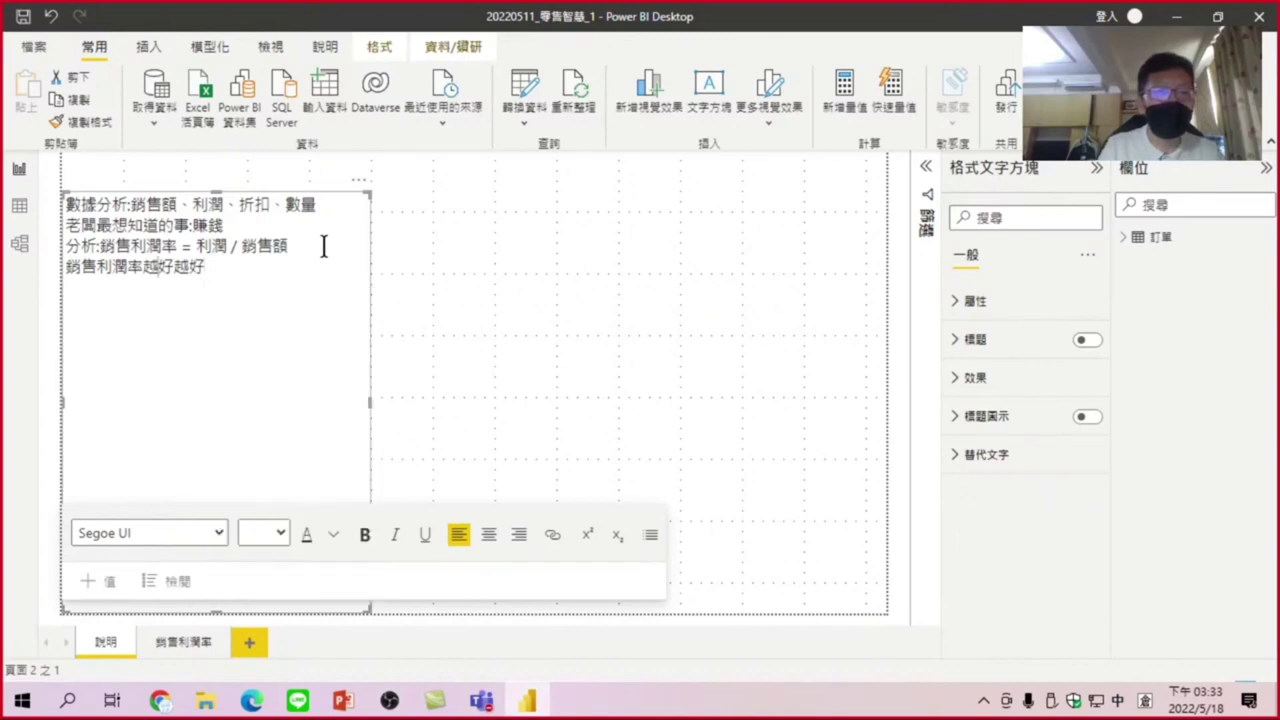
{"action": "key", "text": "Delete"}
{"action": "type", "text": "yr"}
{"action": "key", "text": "space"}
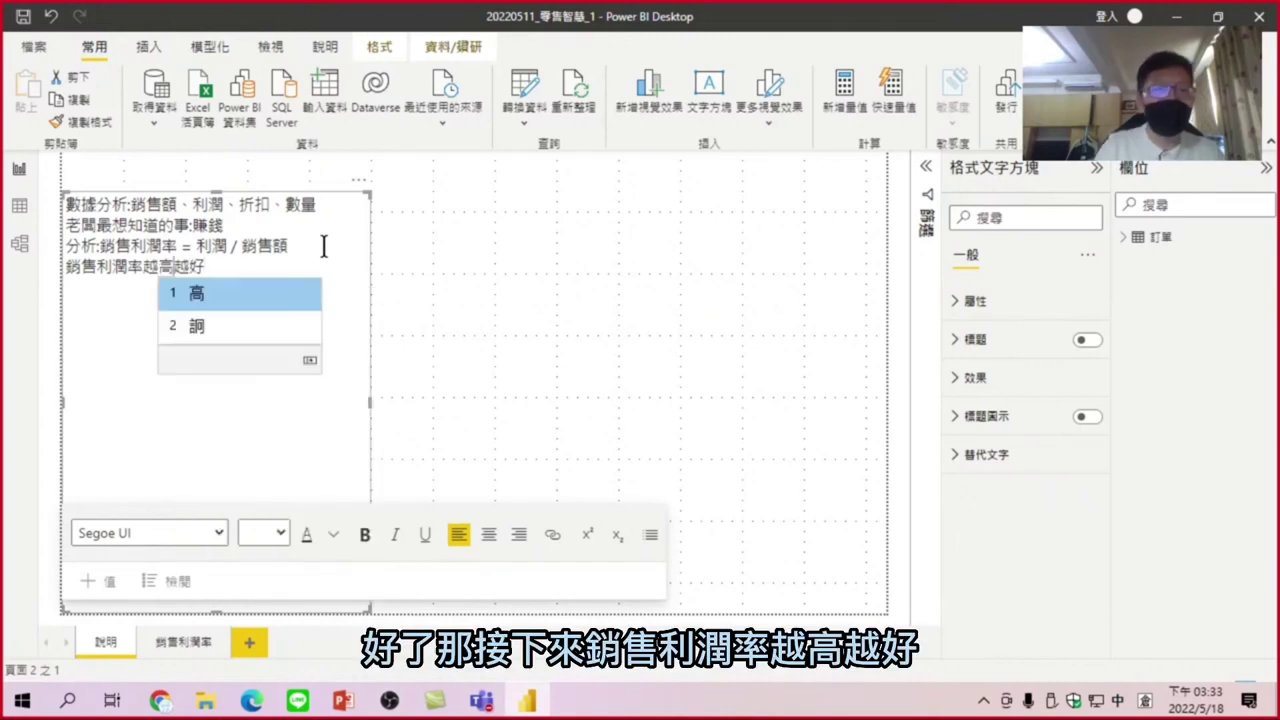
{"action": "key", "text": "1"}
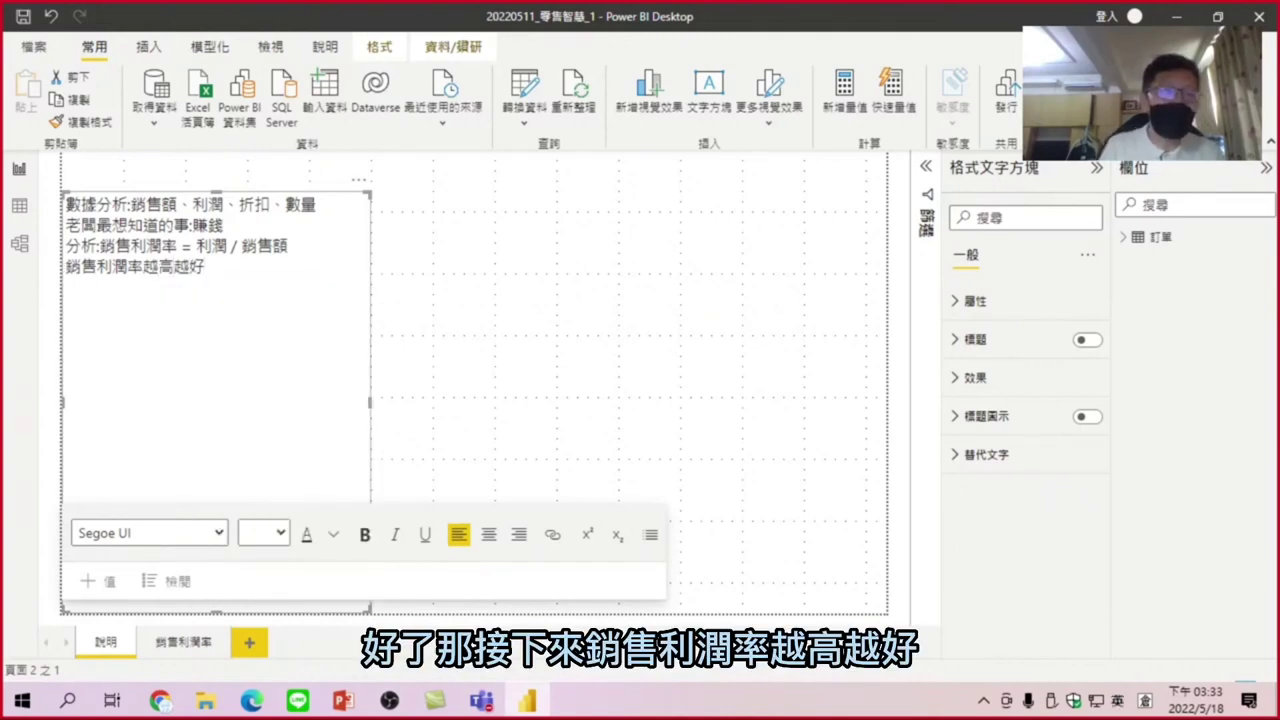
Step: Prefix the new line with 目標: and finish editing the text box
{"action": "key", "text": "Home"}
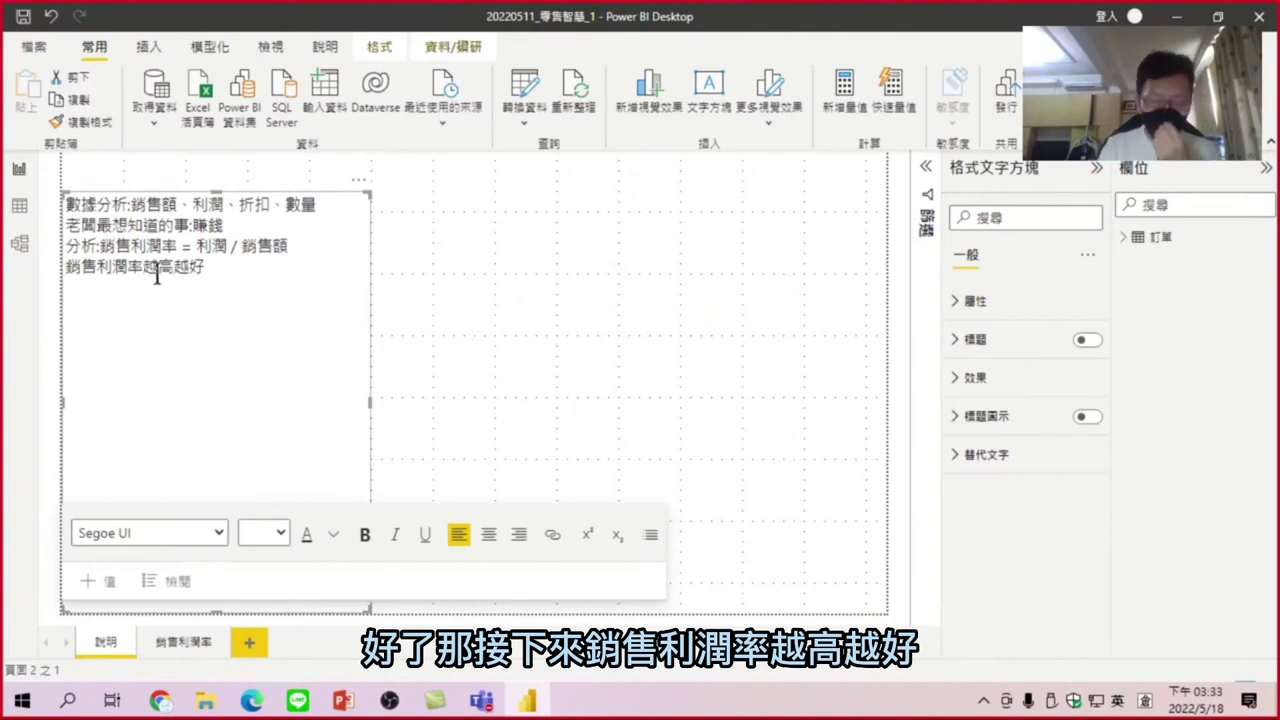
{"action": "type", "text": "bu"}
{"action": "key", "text": "space"}
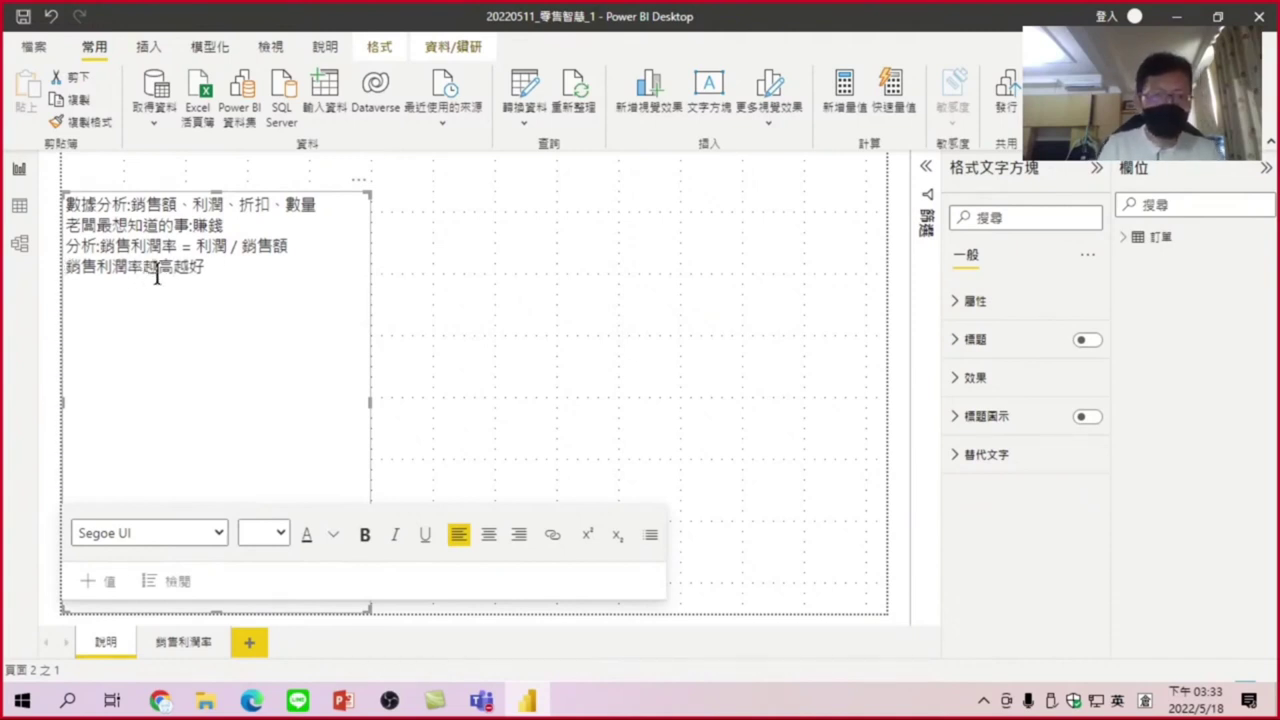
{"action": "key", "text": "space"}
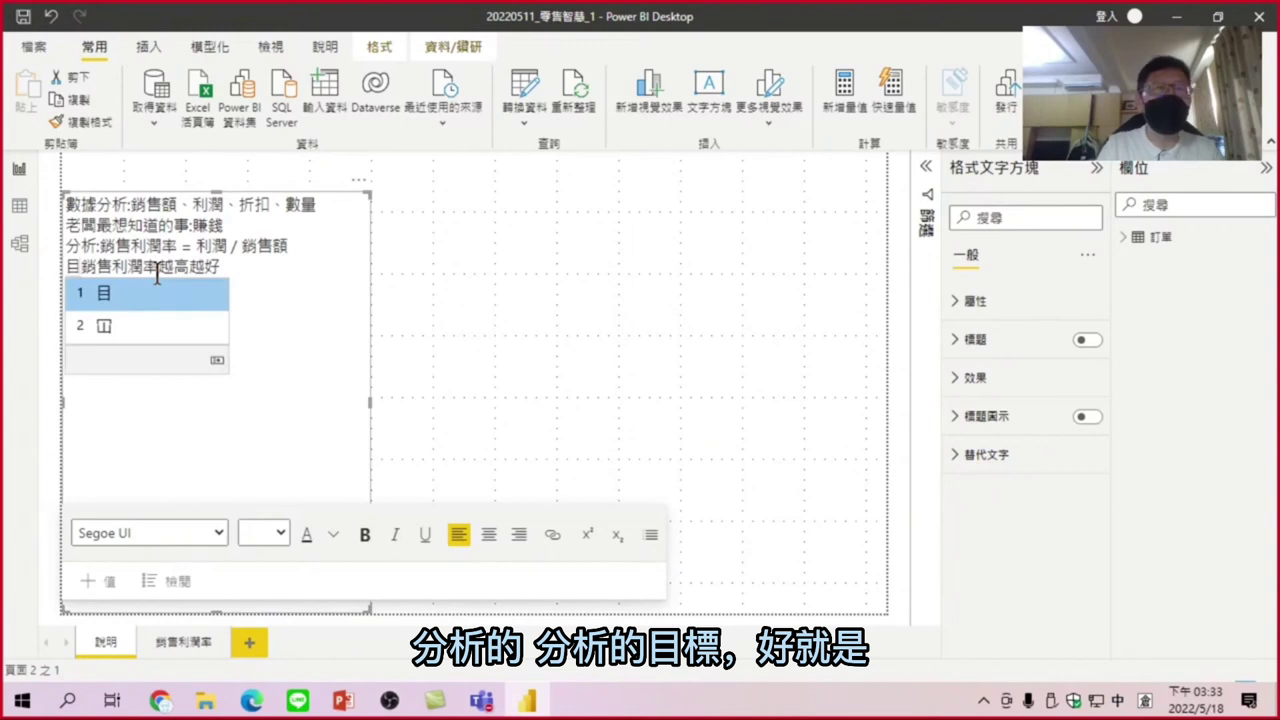
{"action": "key", "text": "Return"}
{"action": "type", "text": "標"}
{"action": "key", "text": "space"}
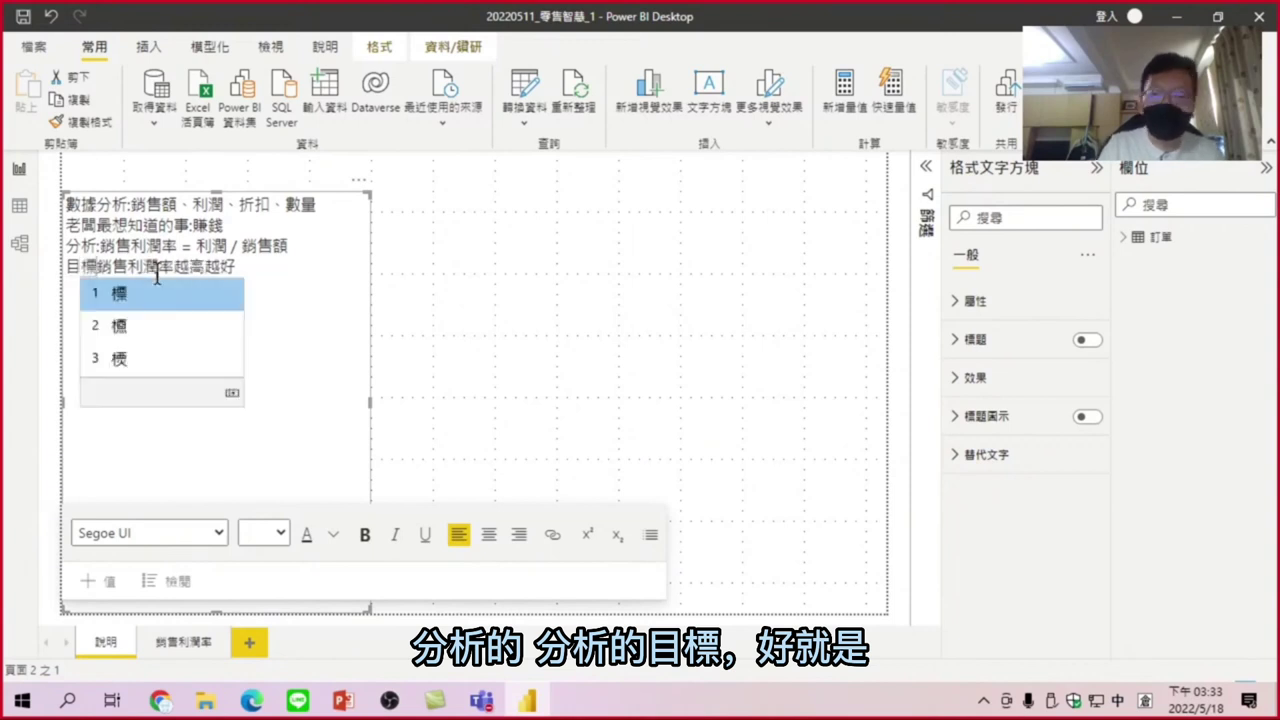
{"action": "type", "text": ":"}
{"action": "key", "text": "Return"}
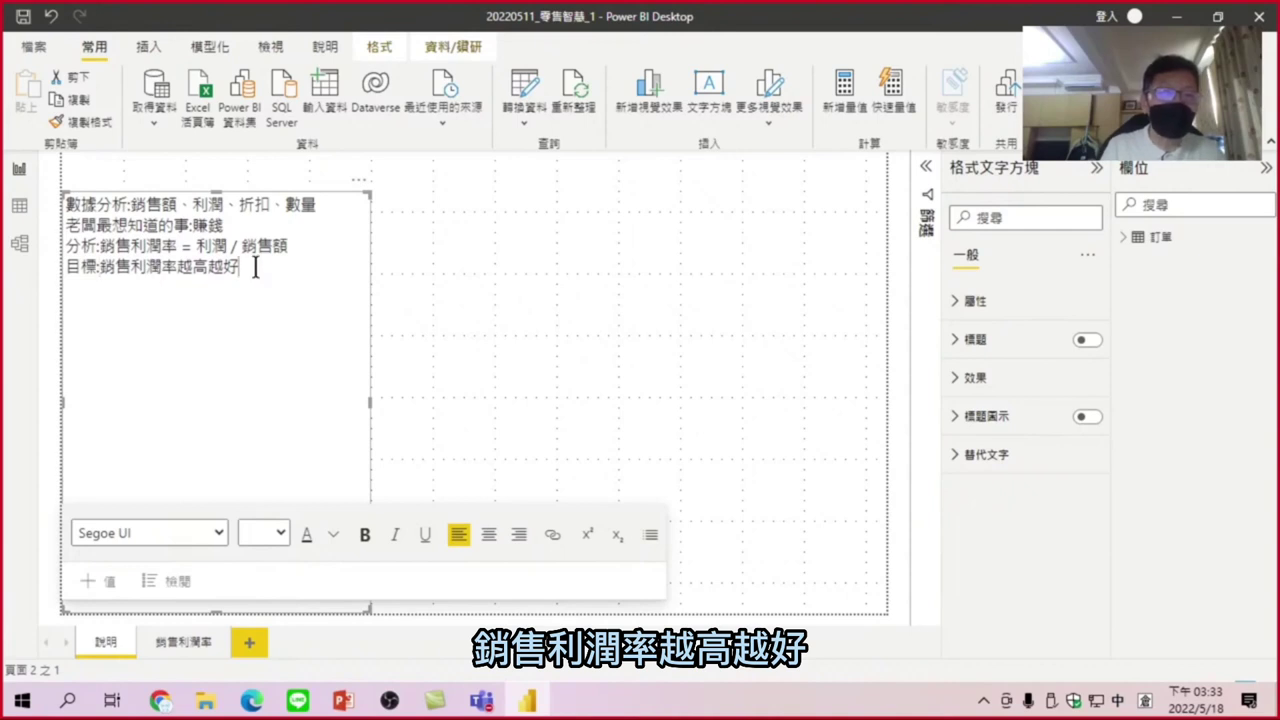
{"action": "key", "text": "Return"}
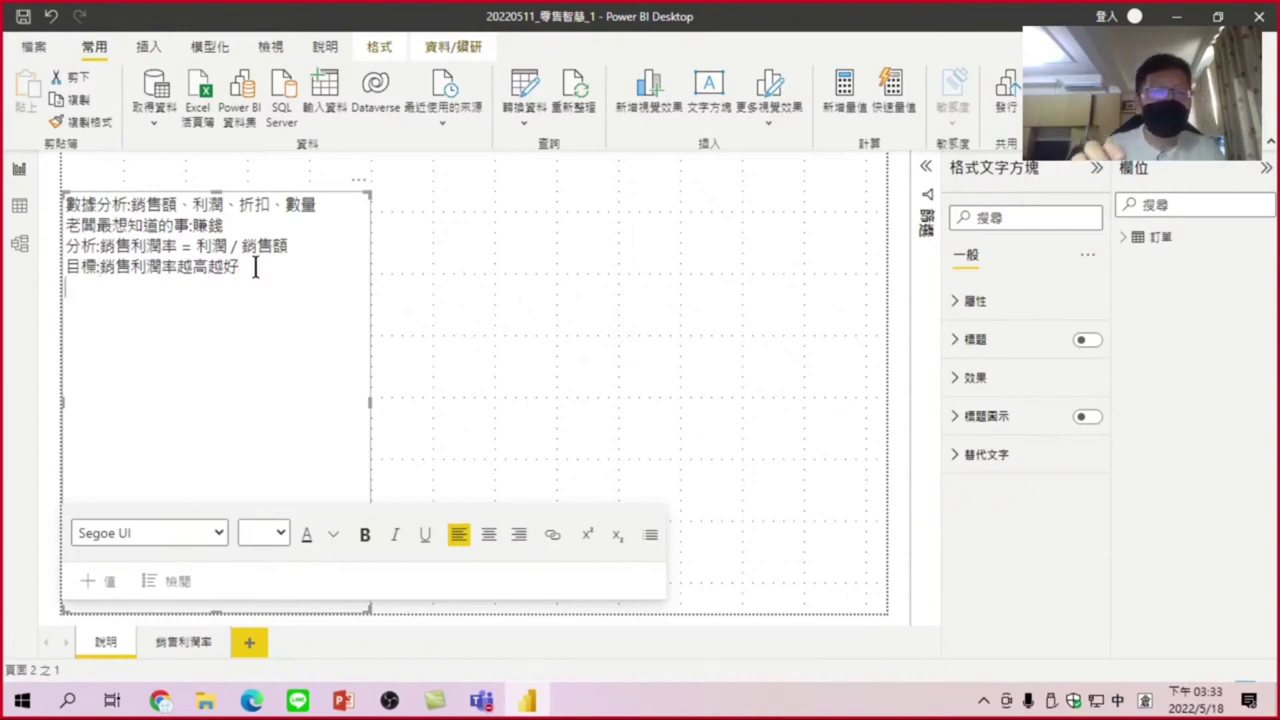
{"action": "left_click", "coordinate": [187, 645]}
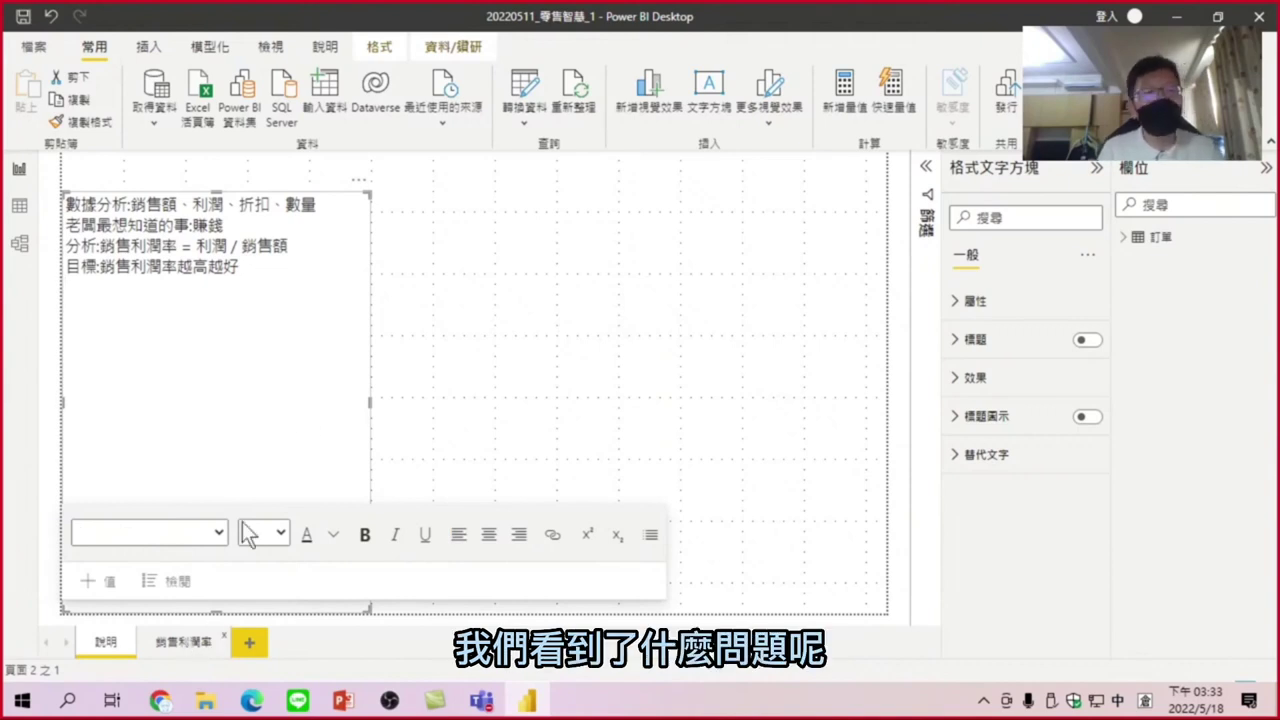
Step: Switch to the 銷售利潤率 page and check the 2016 bar's 12.5% margin
{"action": "left_click", "coordinate": [192, 645]}
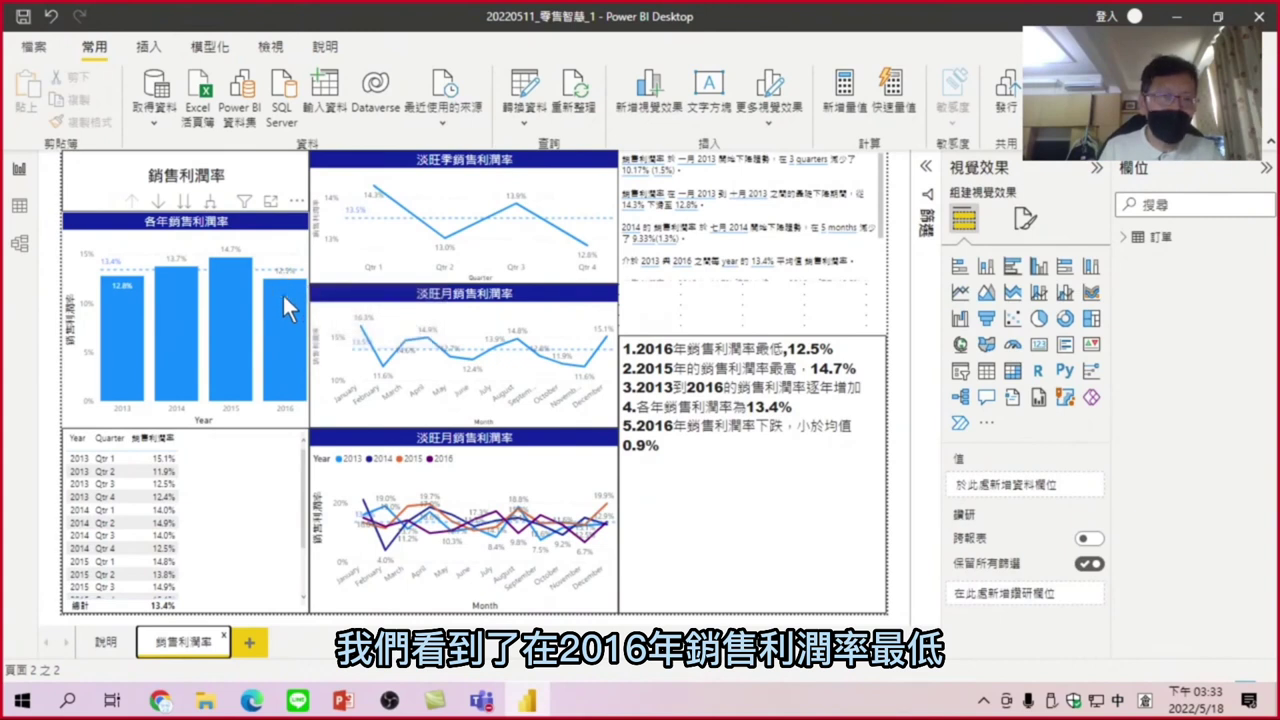
{"action": "mouse_move", "coordinate": [283, 297]}
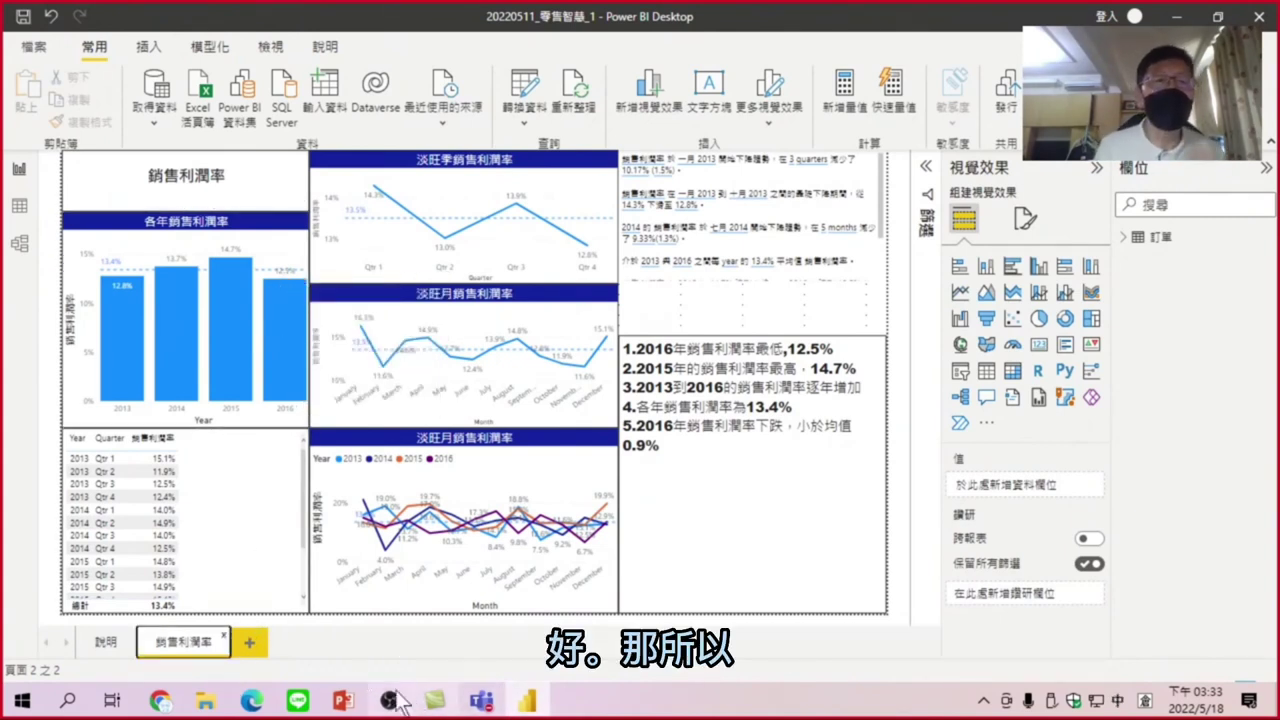
{"action": "mouse_move", "coordinate": [524, 705]}
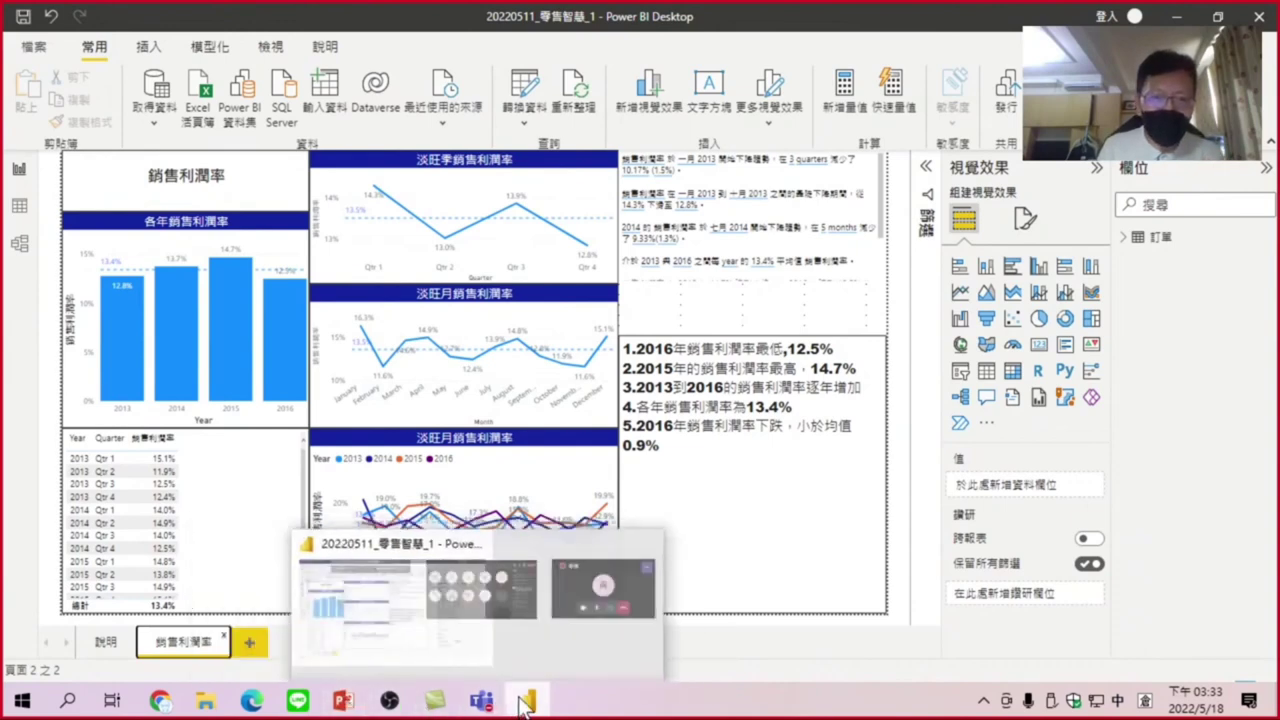
Step: Back on the 說明 page, type 1.最近一年(2016) as a new notes line
{"action": "left_click", "coordinate": [110, 644]}
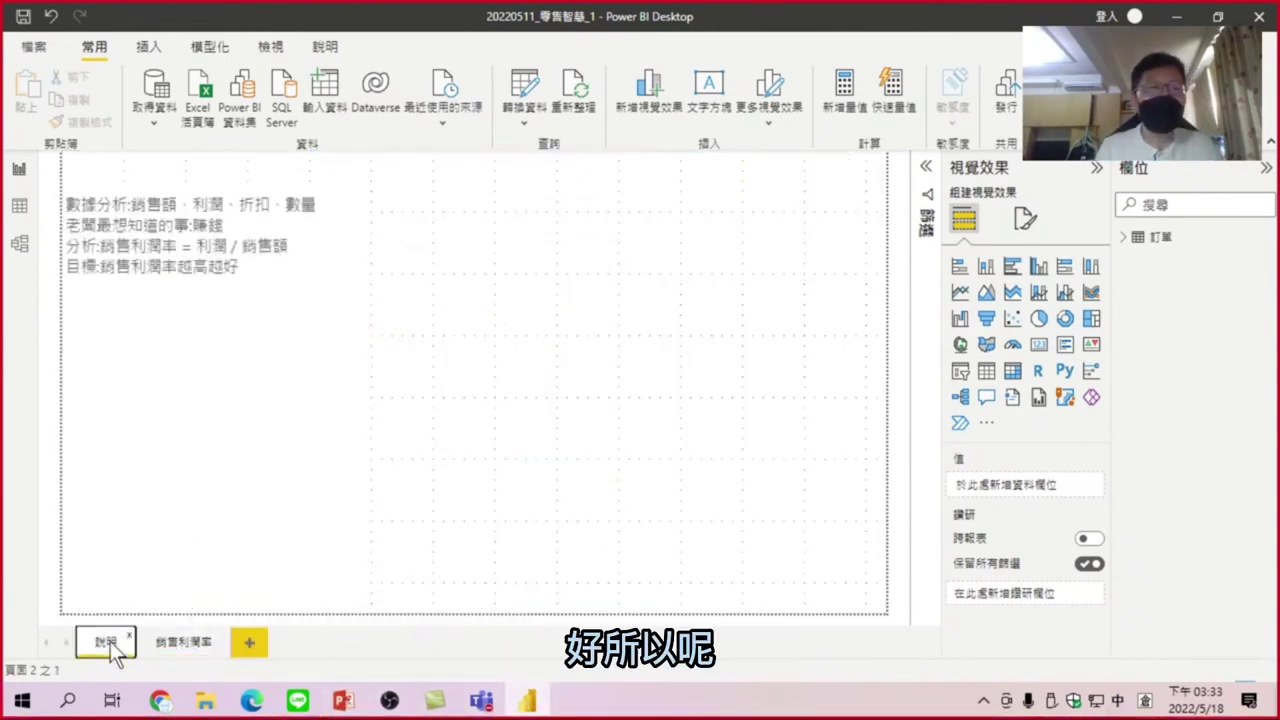
{"action": "left_click", "coordinate": [127, 296]}
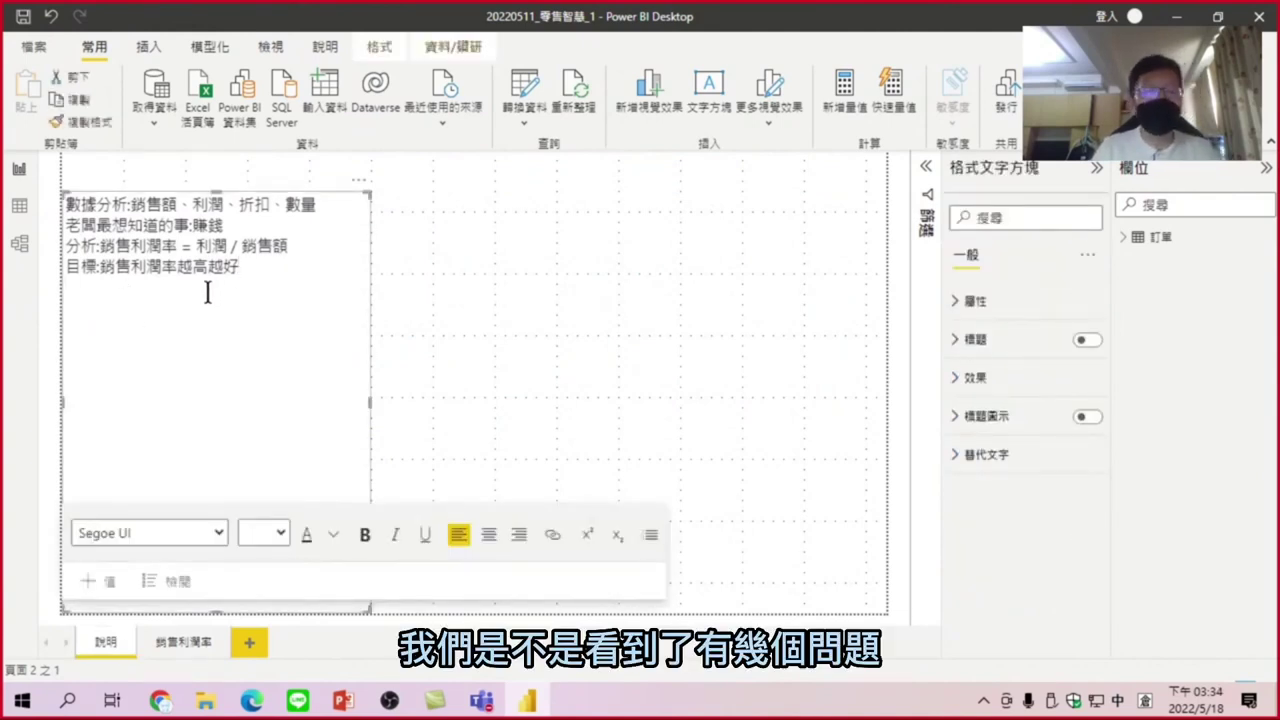
{"action": "type", "text": "1."}
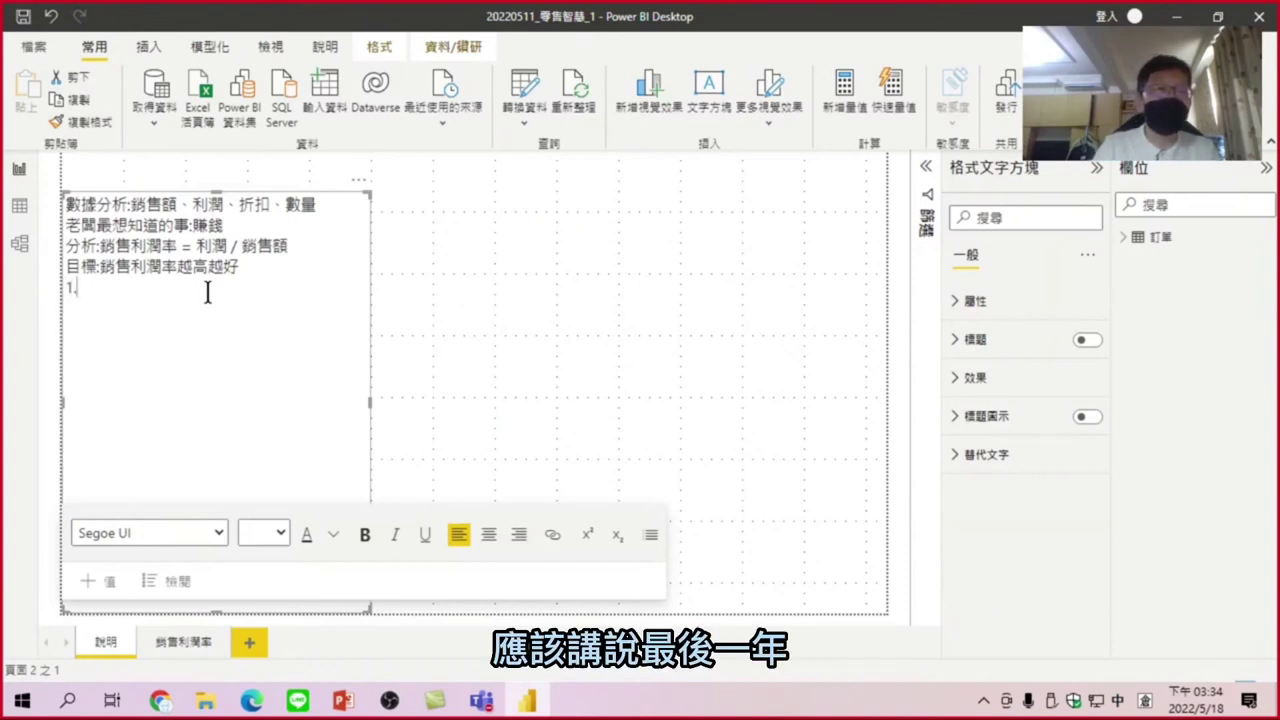
{"action": "type", "text": "日"}
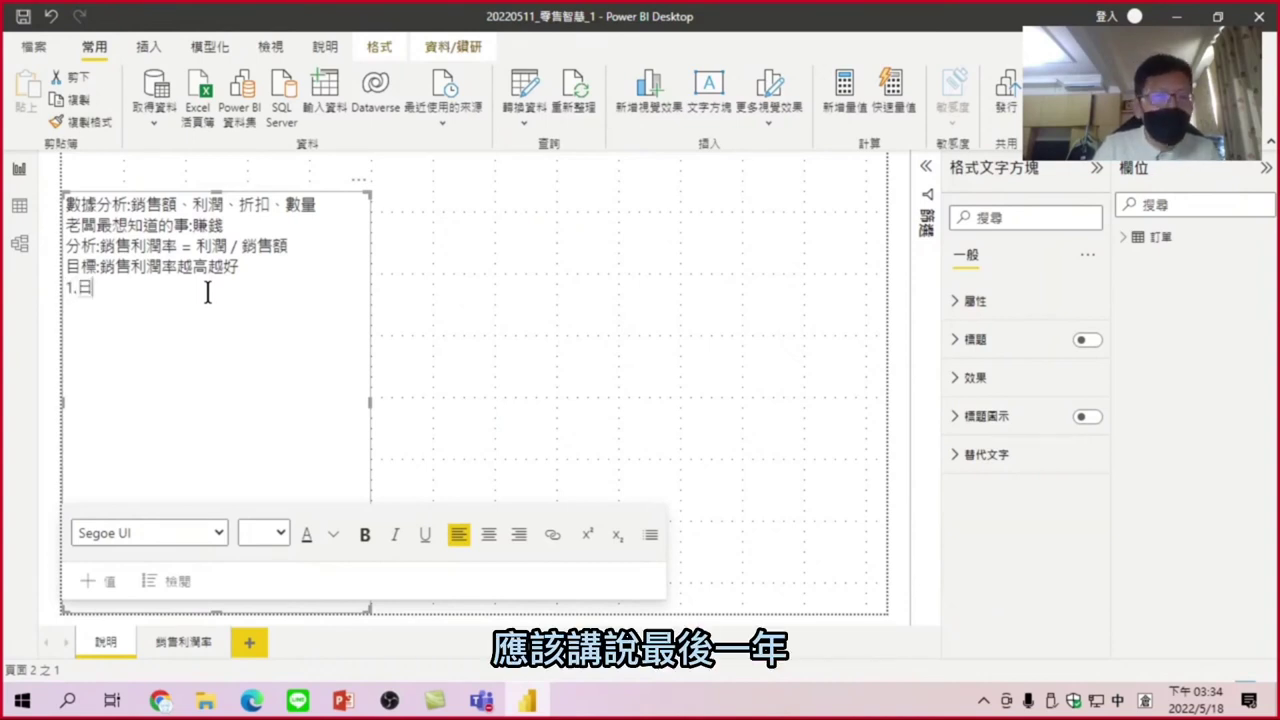
{"action": "type", "text": "最"}
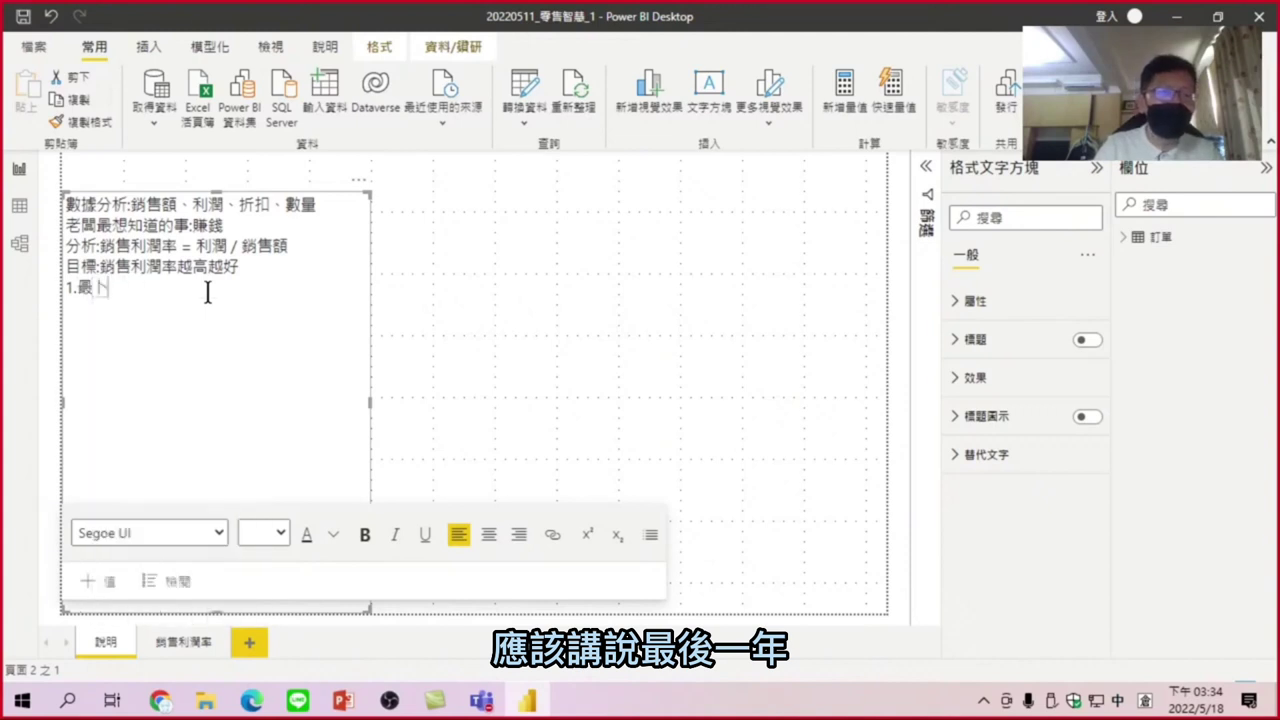
{"action": "type", "text": "卜竹近一年"}
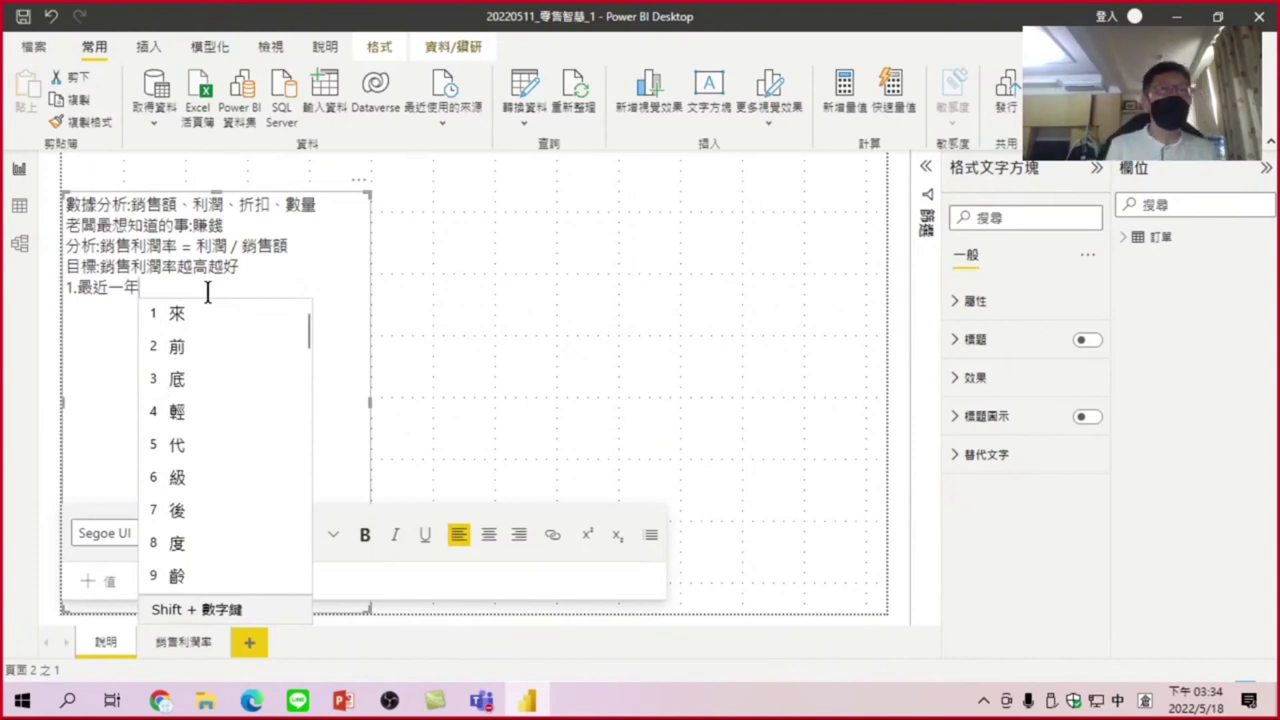
{"action": "type", "text": "齡"}
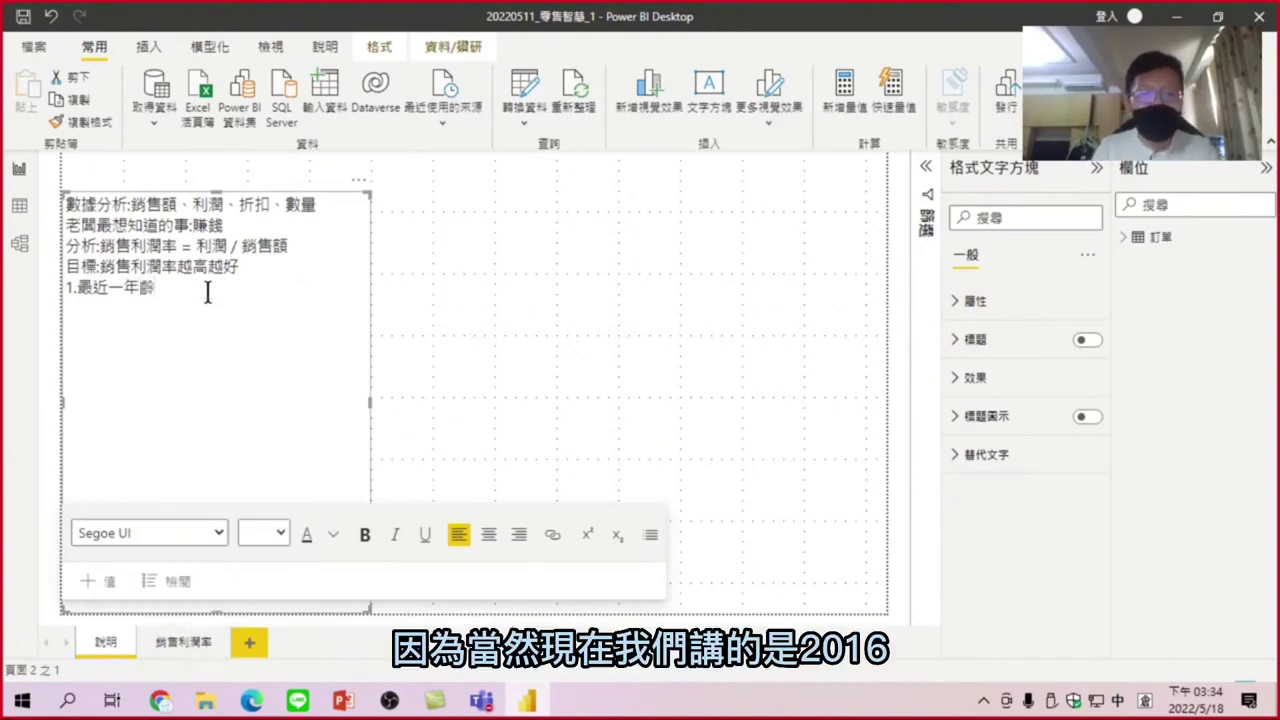
{"action": "key", "text": "BackSpace"}
{"action": "type", "text": "("}
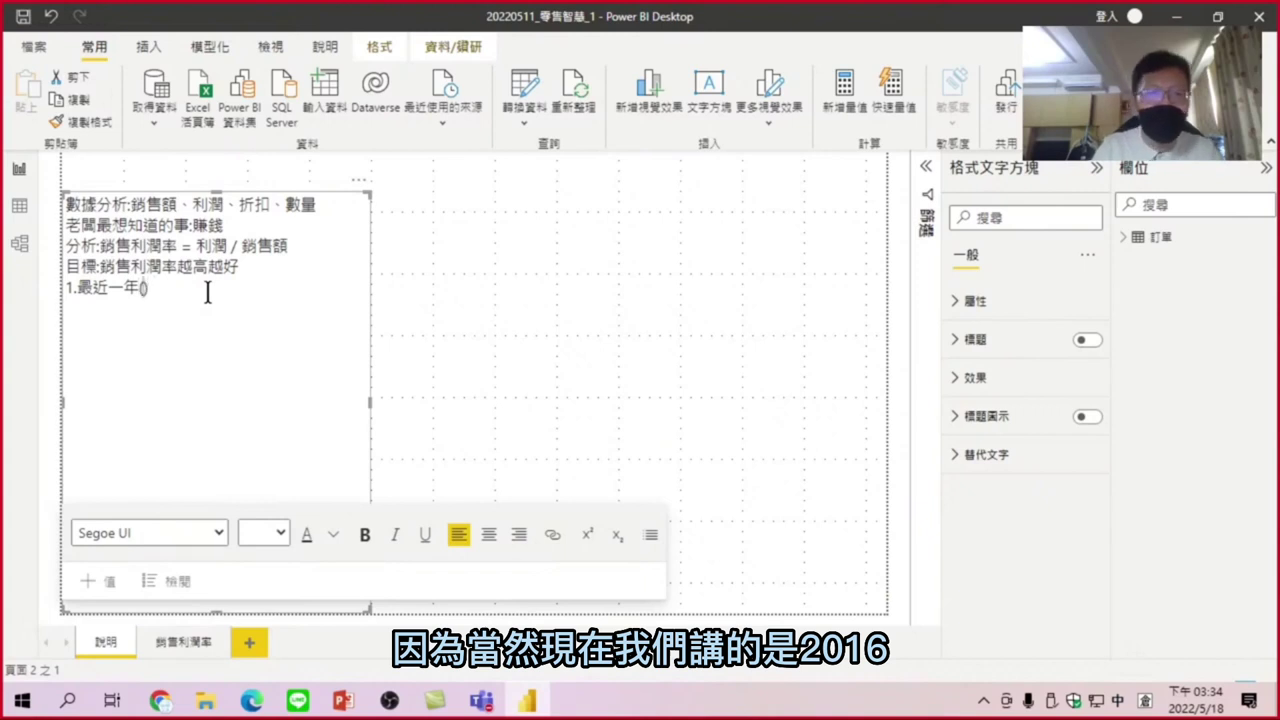
{"action": "type", "text": "2016"}
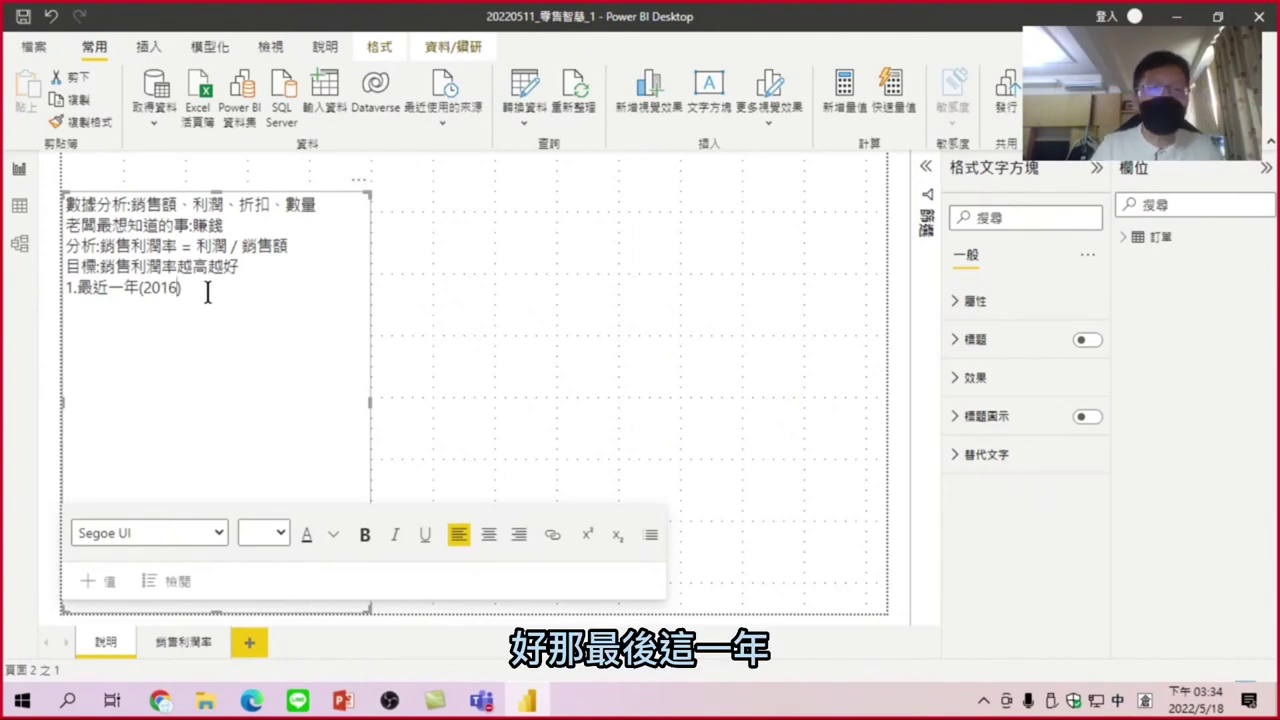
Step: Add that 2016's 12.5% margin was lowest, below the 13.4% average, with Q4 lowest at 11.3%
{"action": "type", "text": "年"}
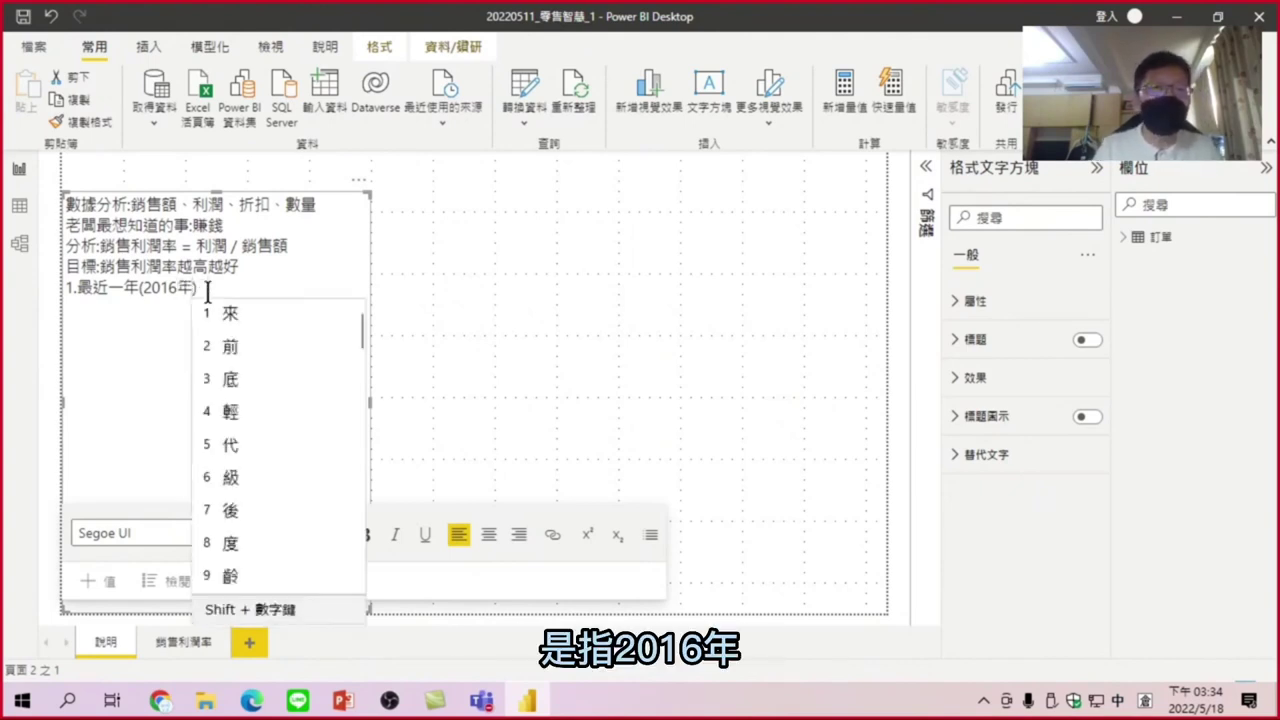
{"action": "key", "text": "Escape"}
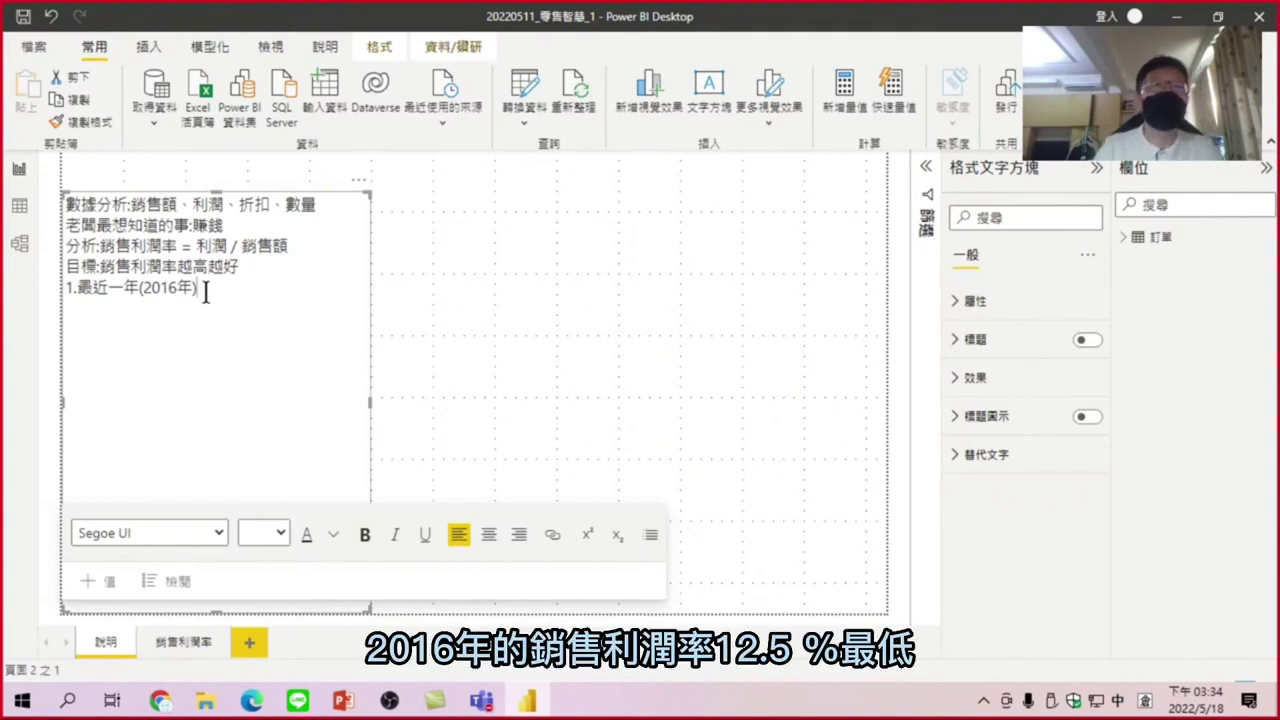
{"action": "type", "text": "銷售利"}
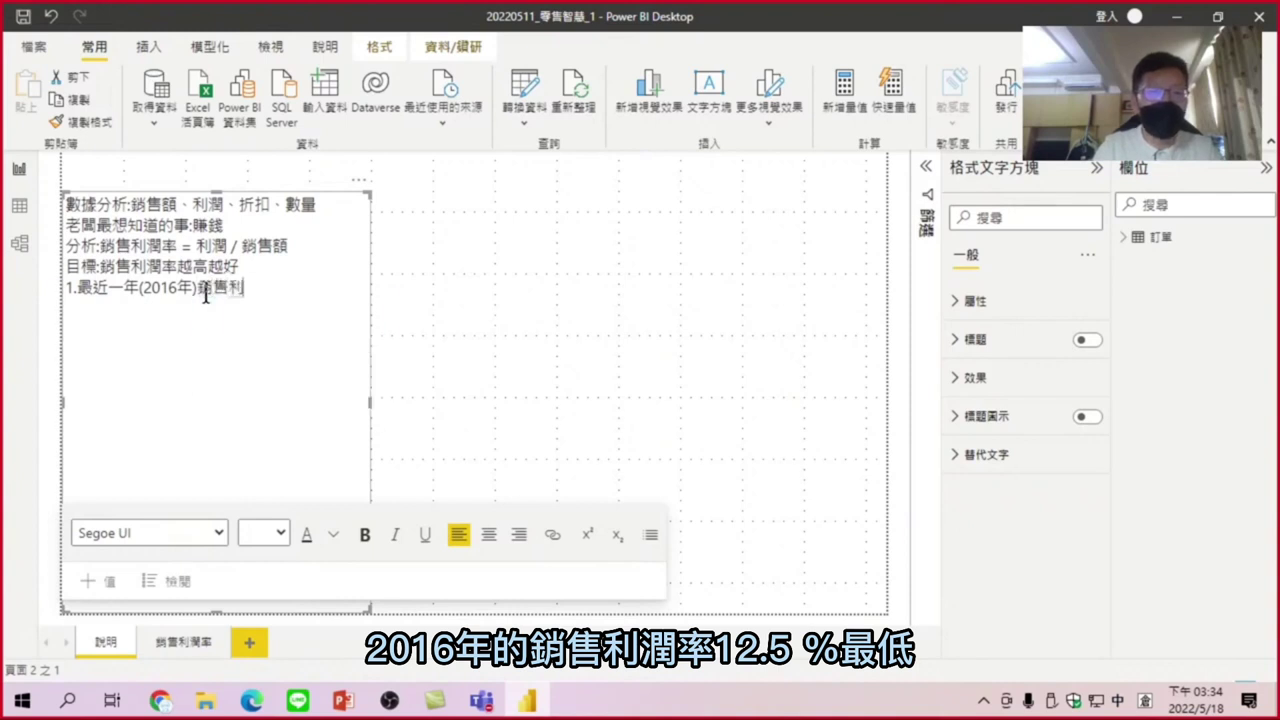
{"action": "type", "text": "潤"}
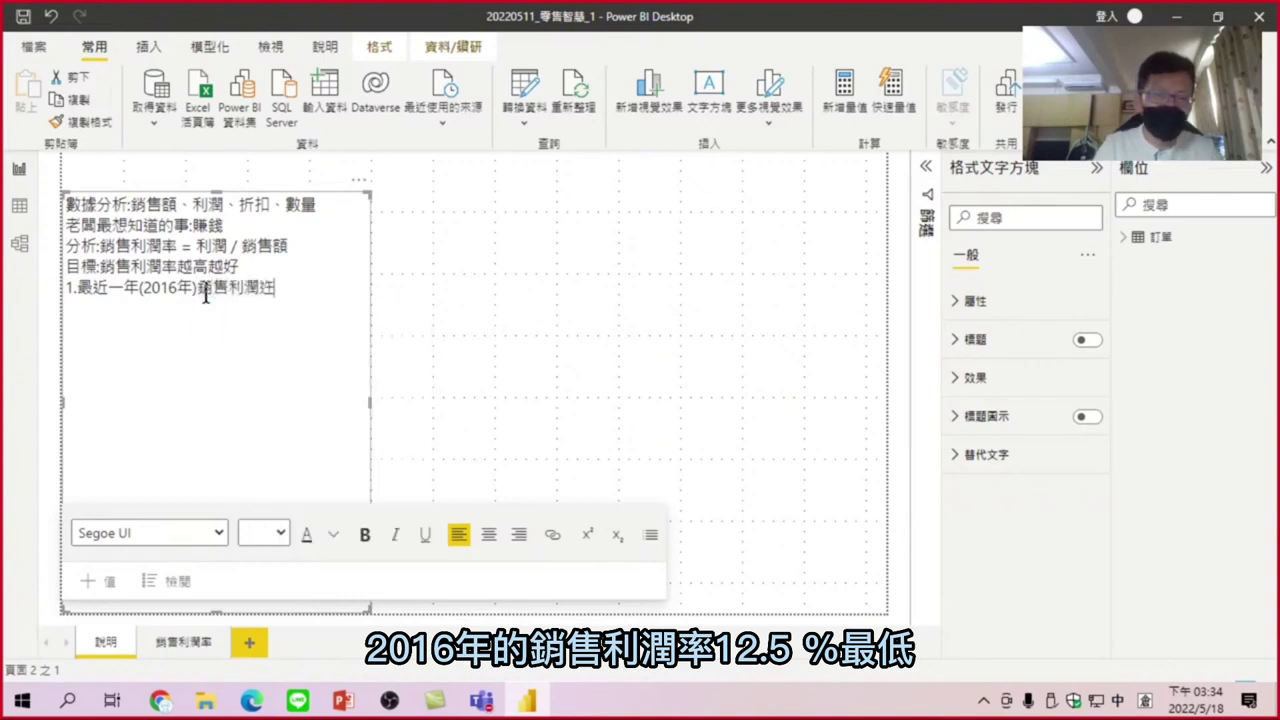
{"action": "type", "text": "率"}
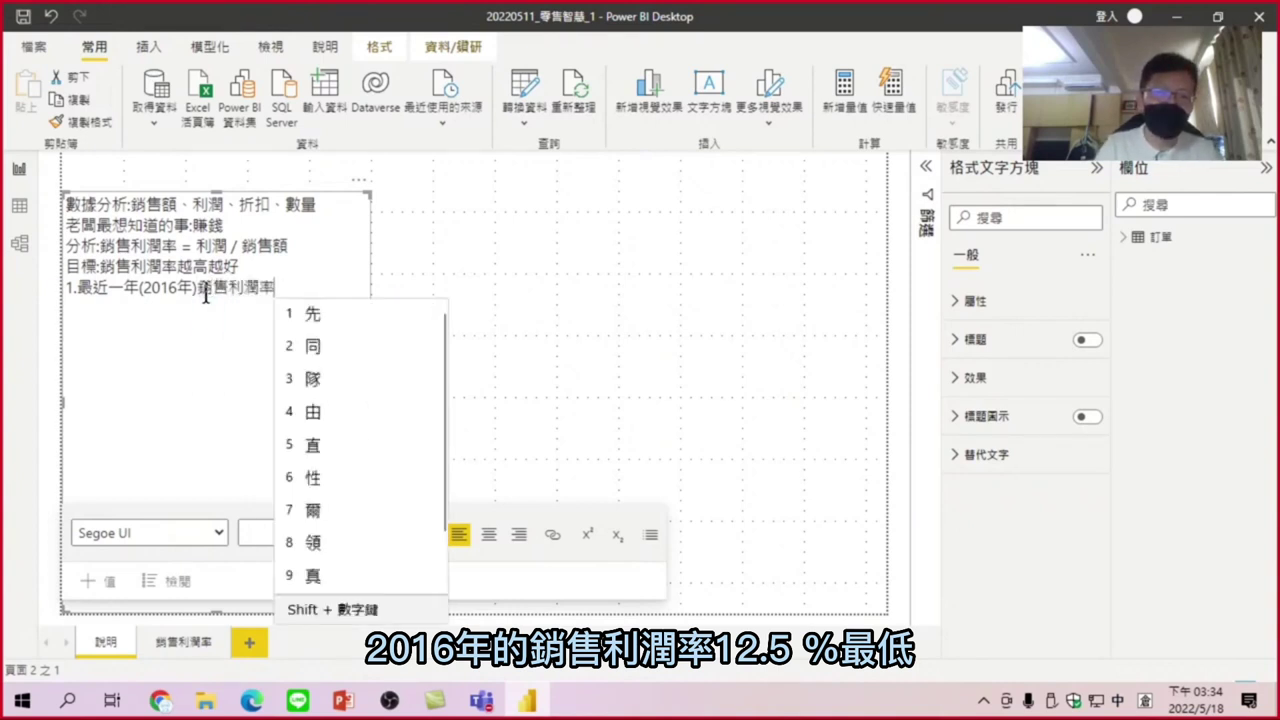
{"action": "key", "text": "Return"}
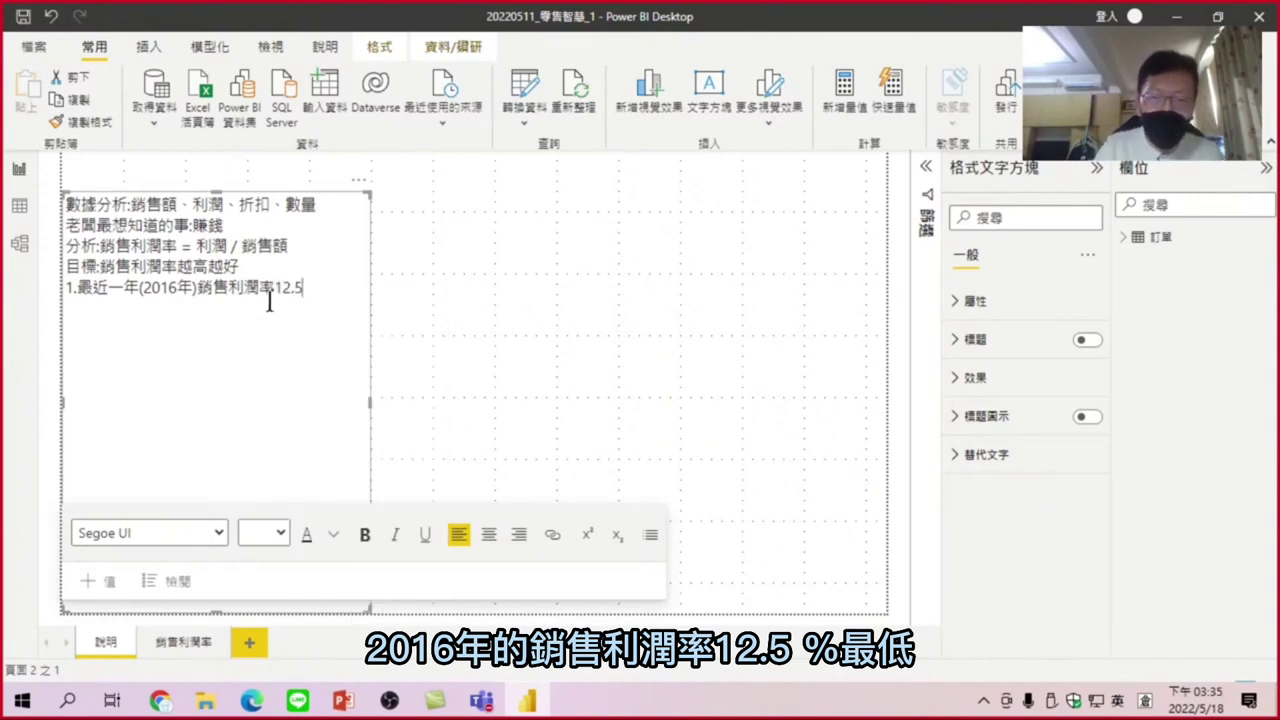
{"action": "type", "text": "%"}
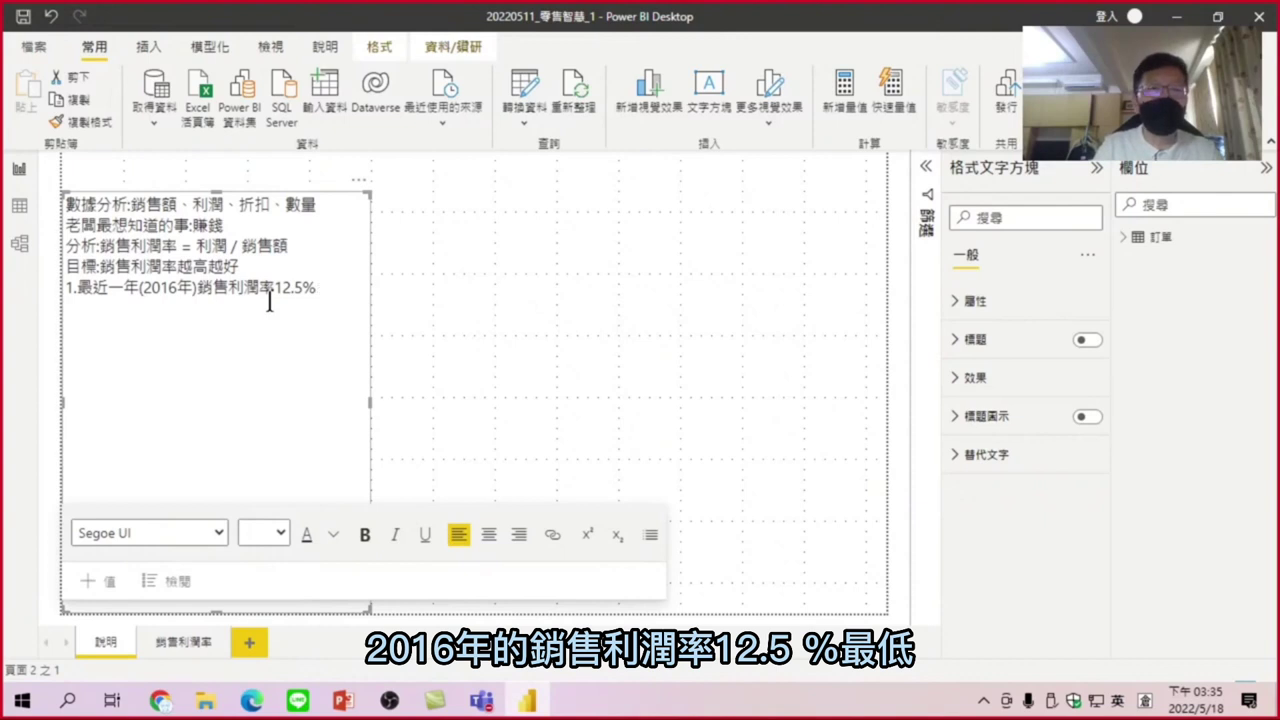
{"action": "type", "text": "最低，低於"}
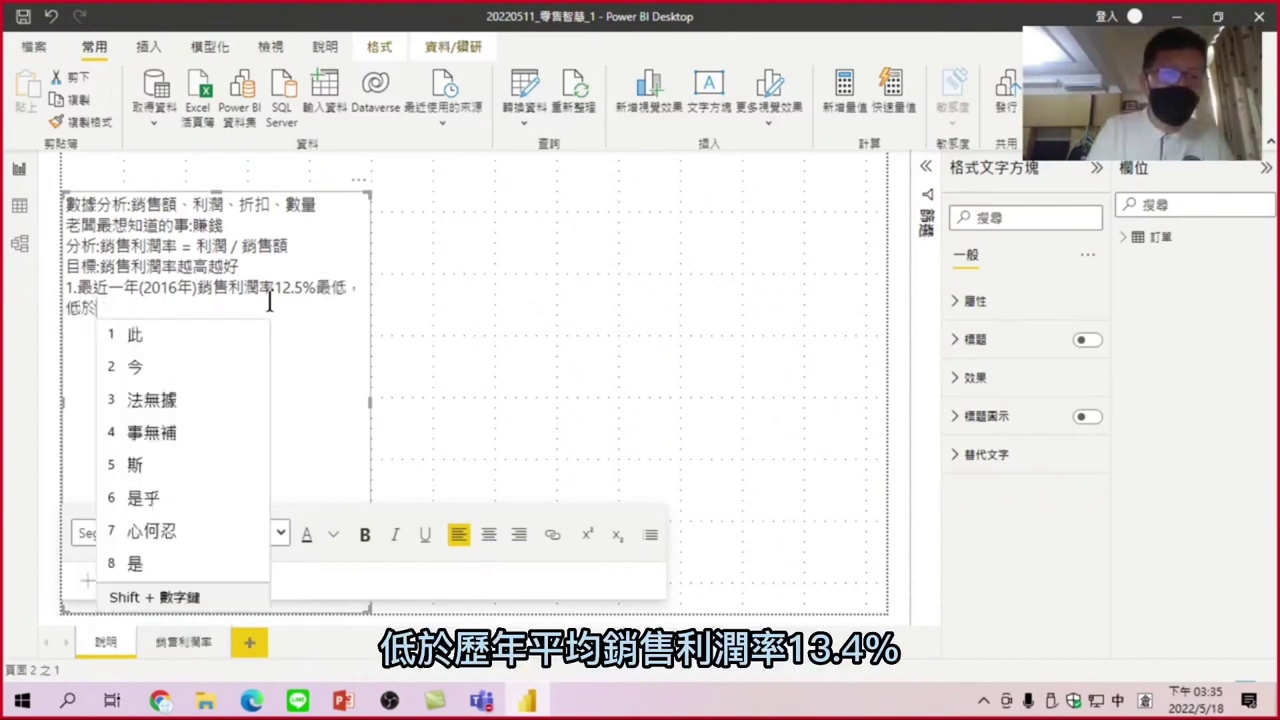
{"action": "type", "text": "歷"}
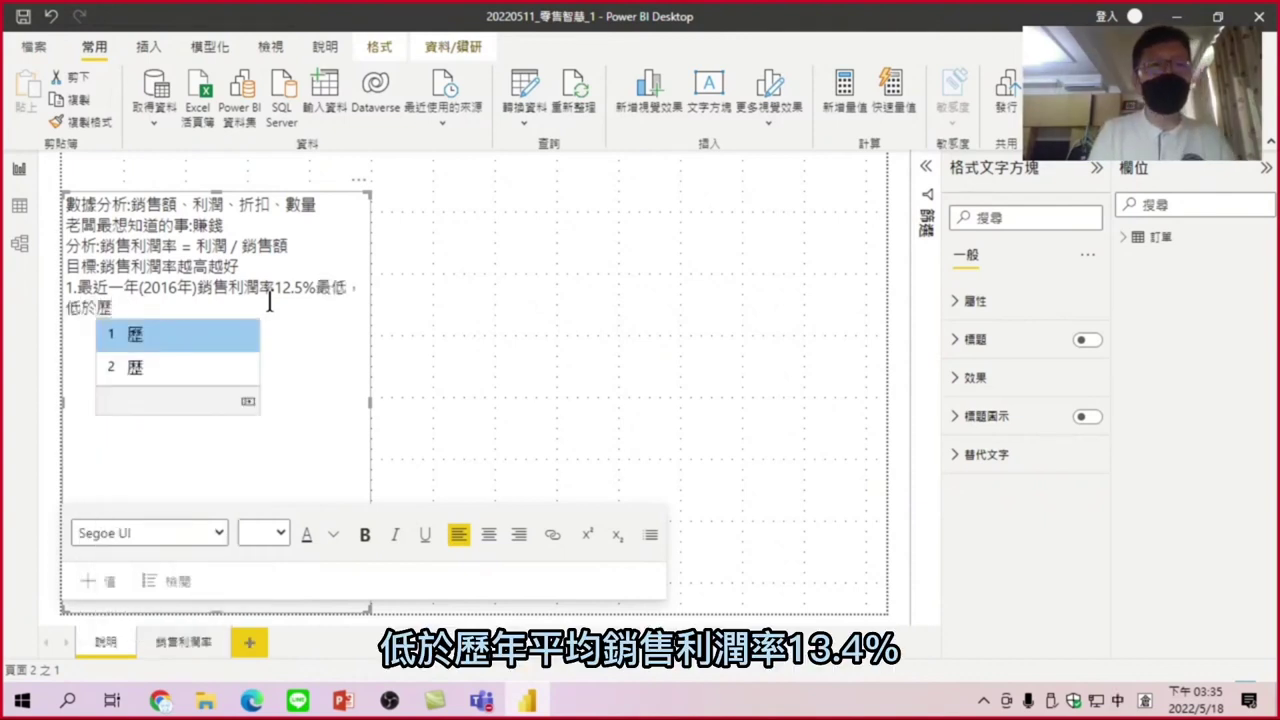
{"action": "type", "text": "年平"}
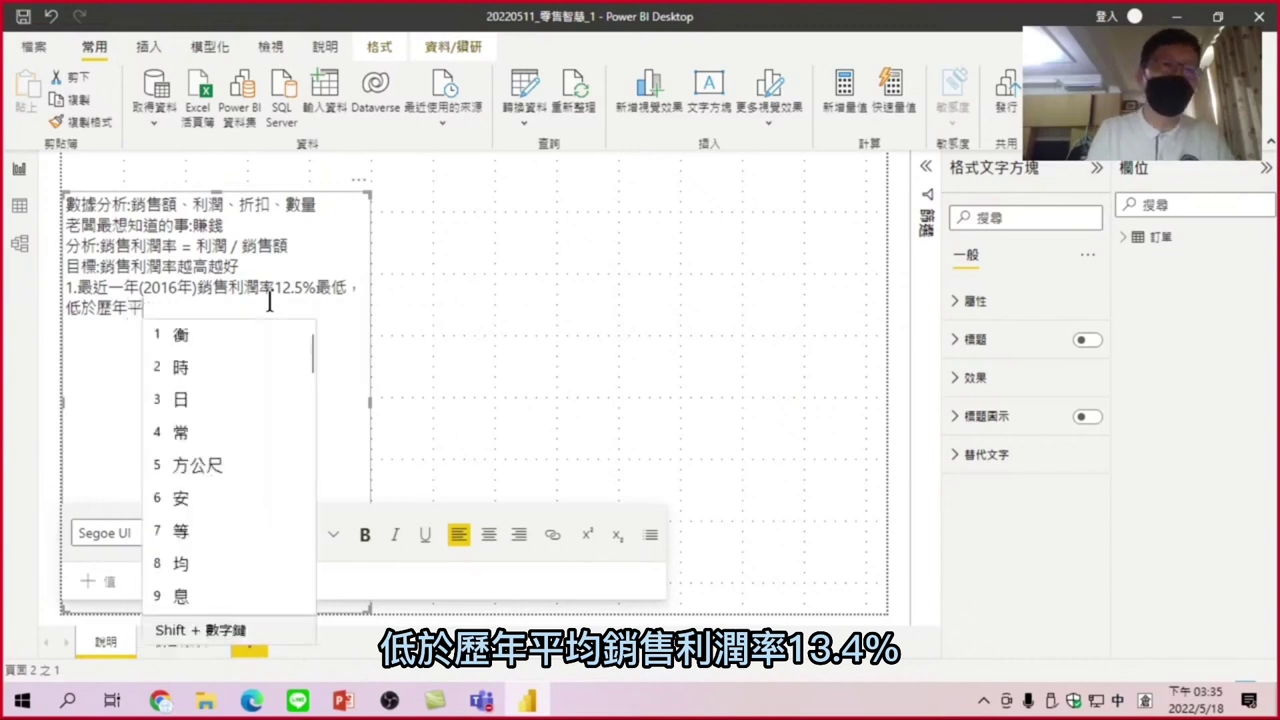
{"action": "type", "text": "均銷"}
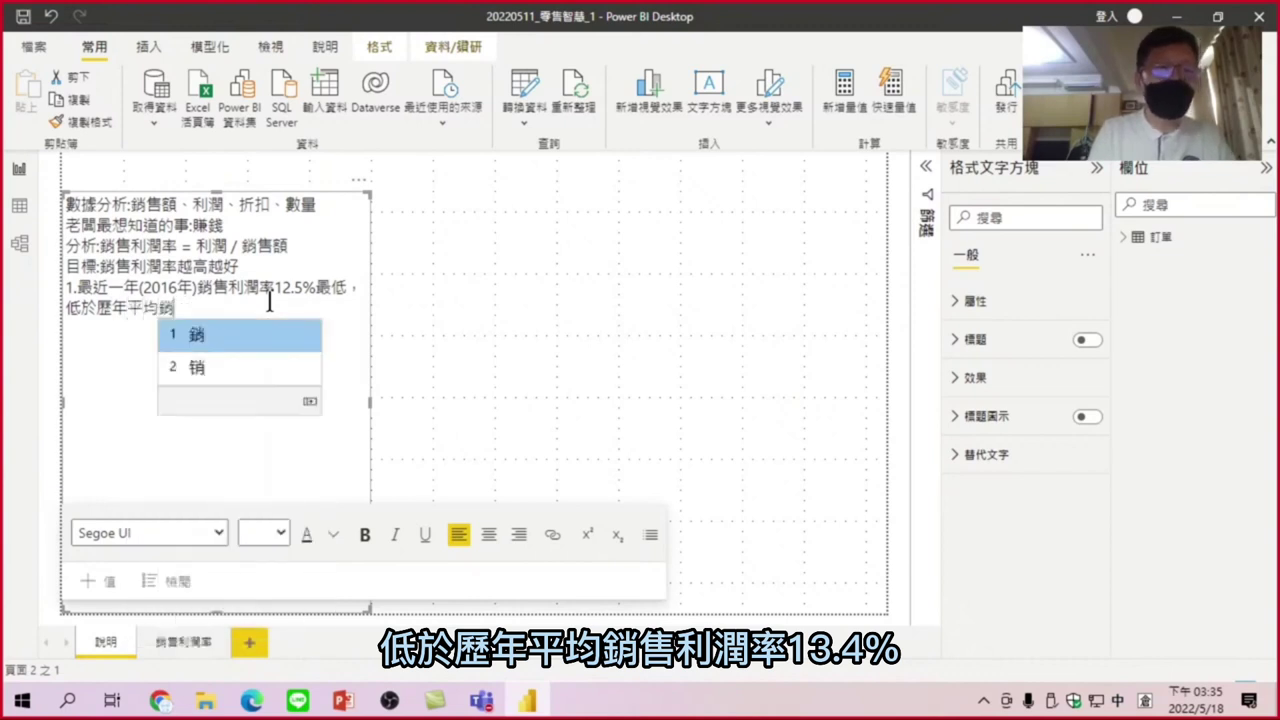
{"action": "type", "text": "售利"}
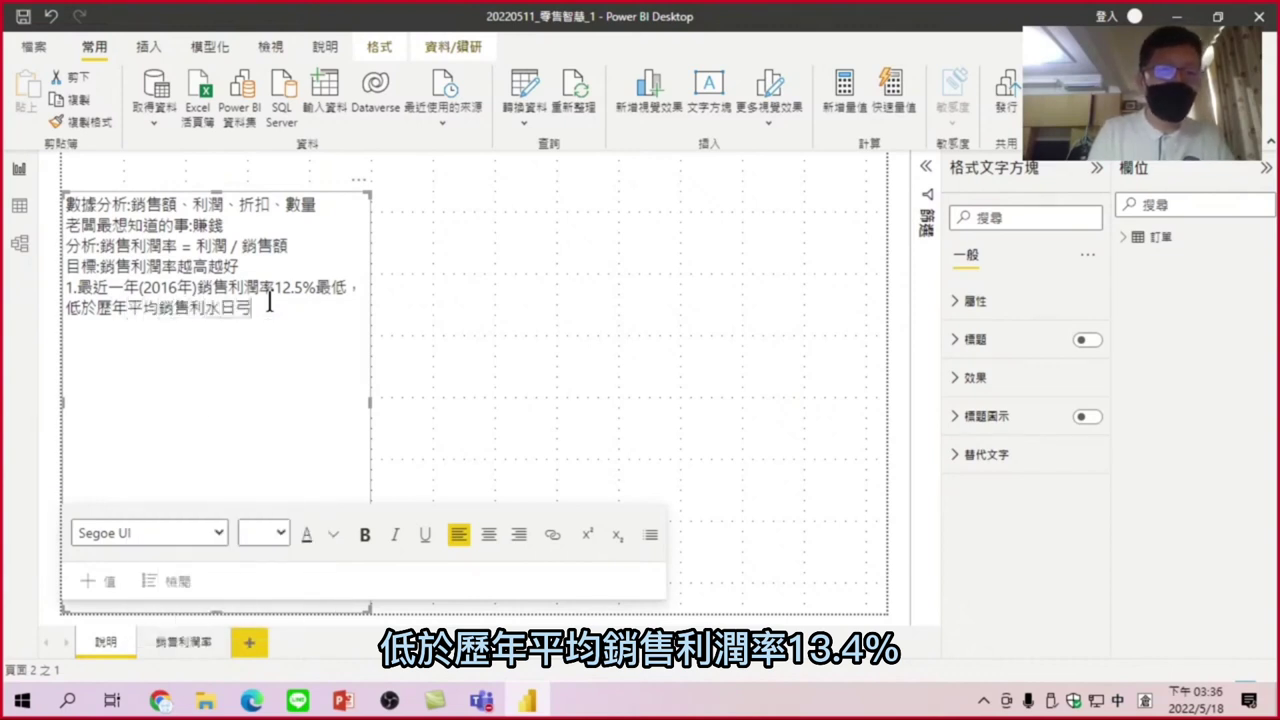
{"action": "type", "text": "潤率"}
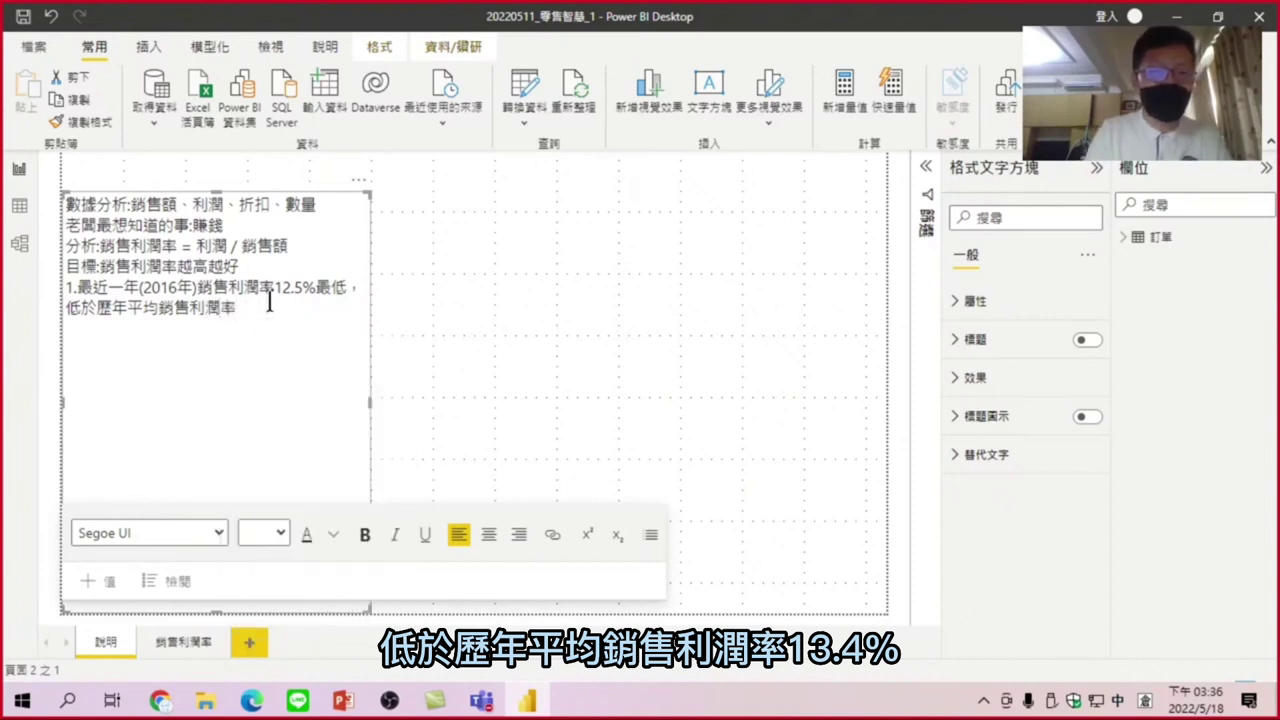
{"action": "type", "text": "1"}
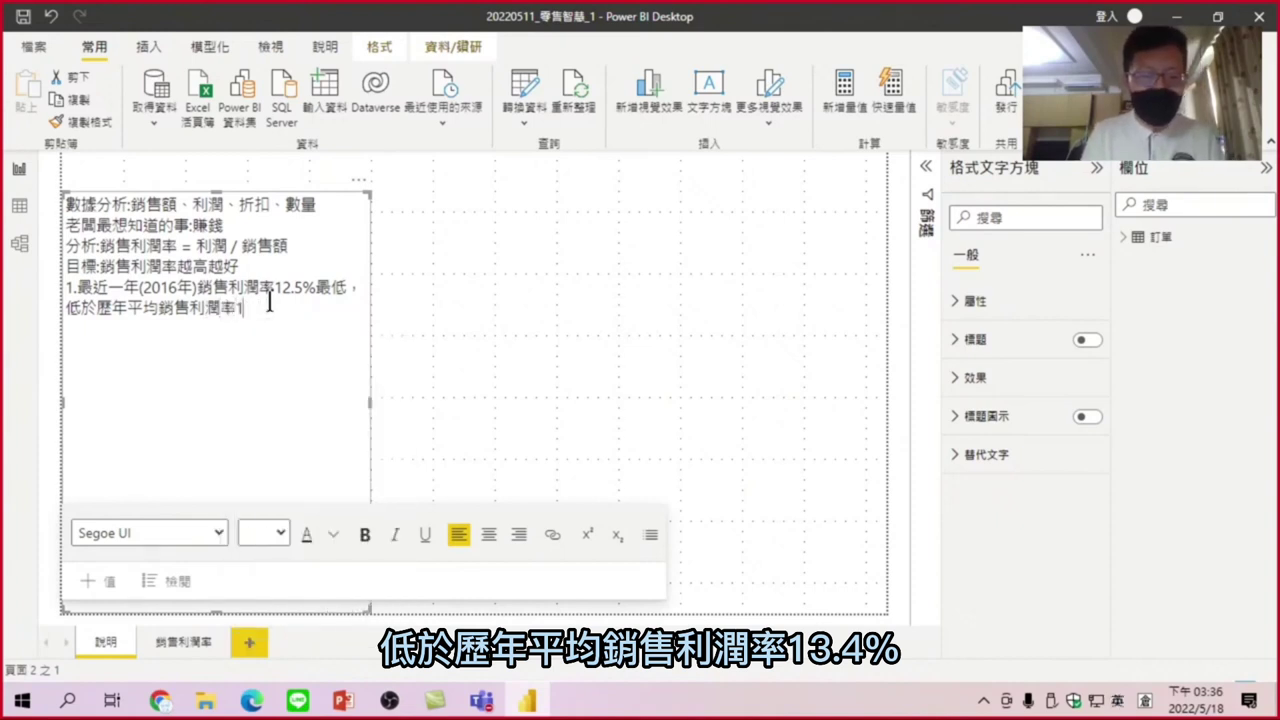
{"action": "type", "text": "3.4"}
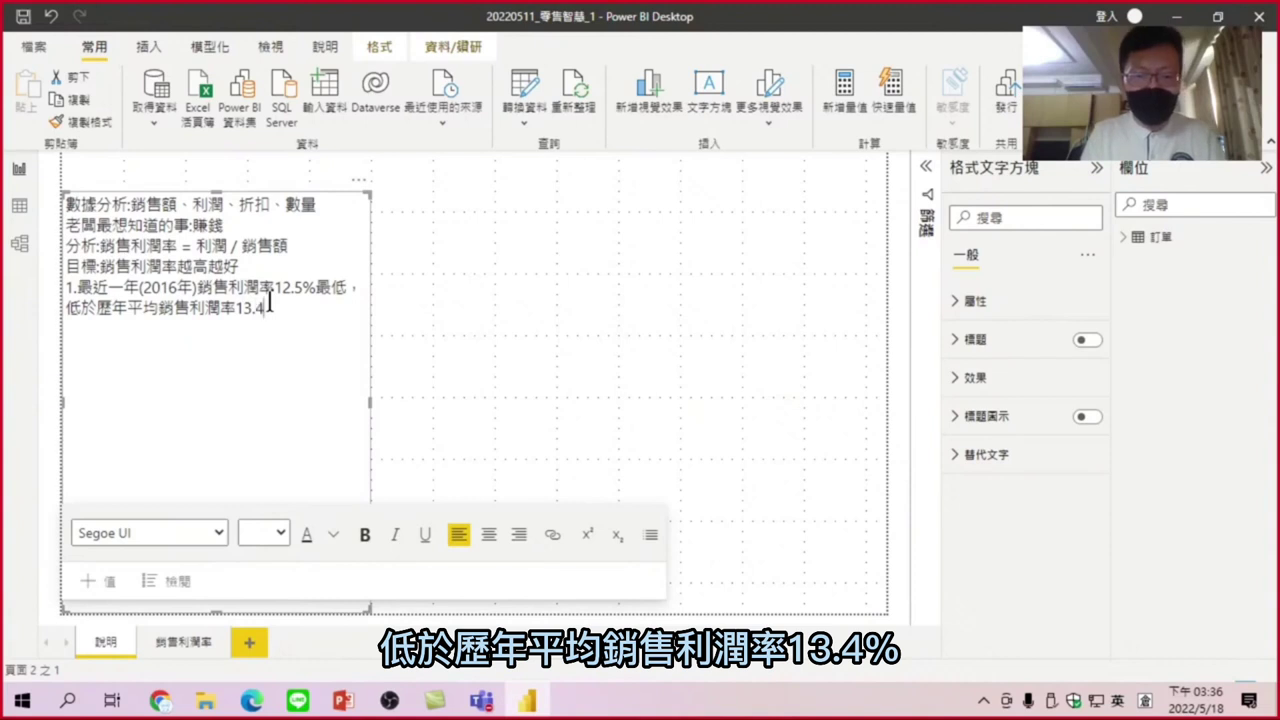
{"action": "type", "text": "%，"}
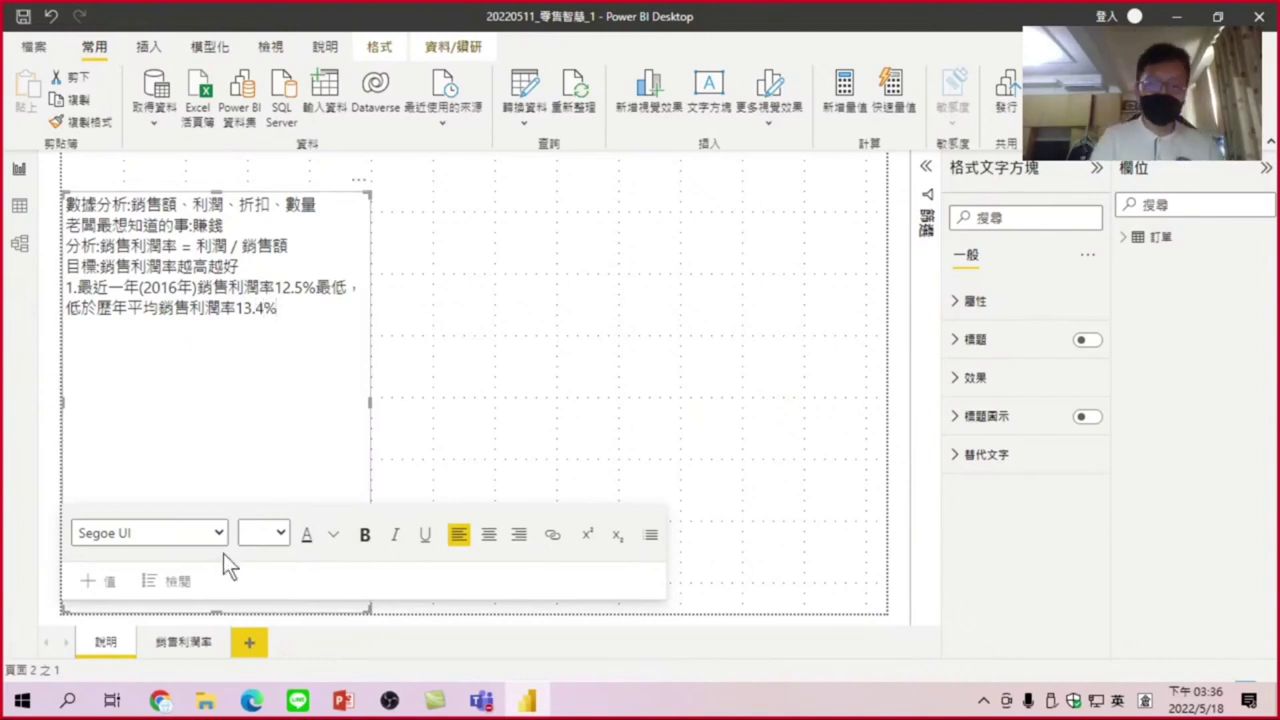
{"action": "type", "text": "尤"}
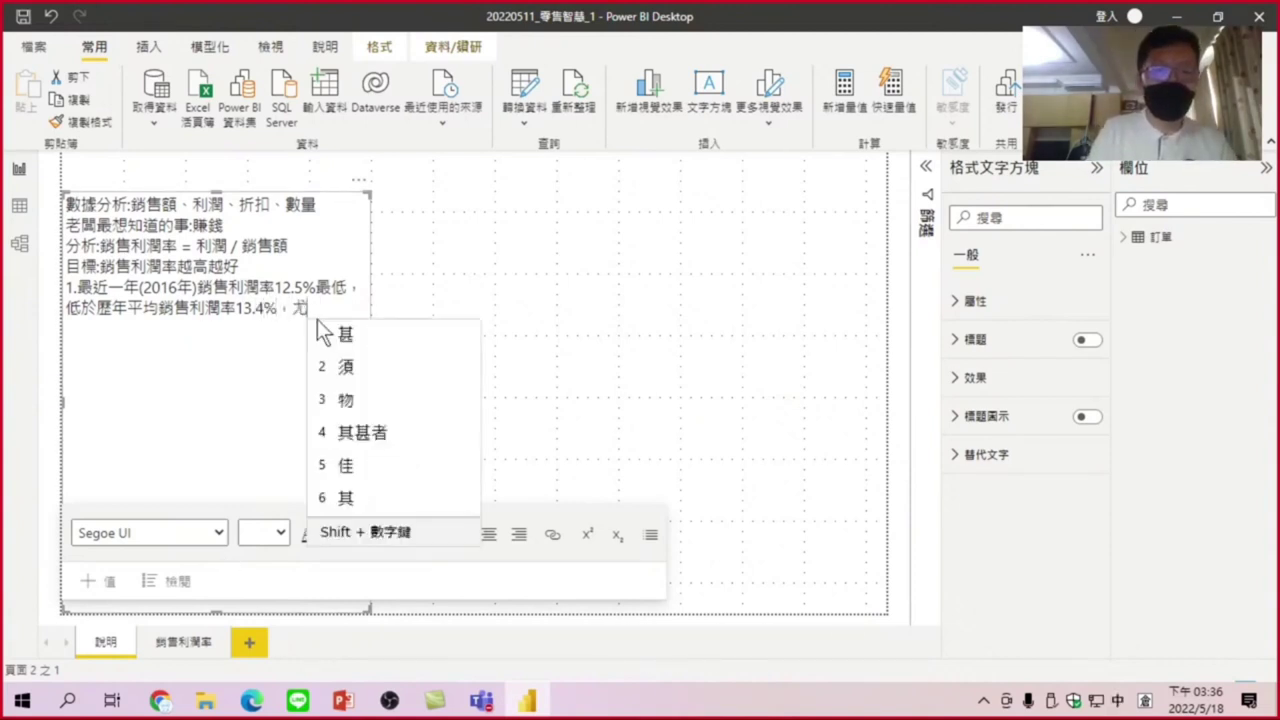
{"action": "type", "text": "甘金"}
{"action": "type", "text": "其文戈"}
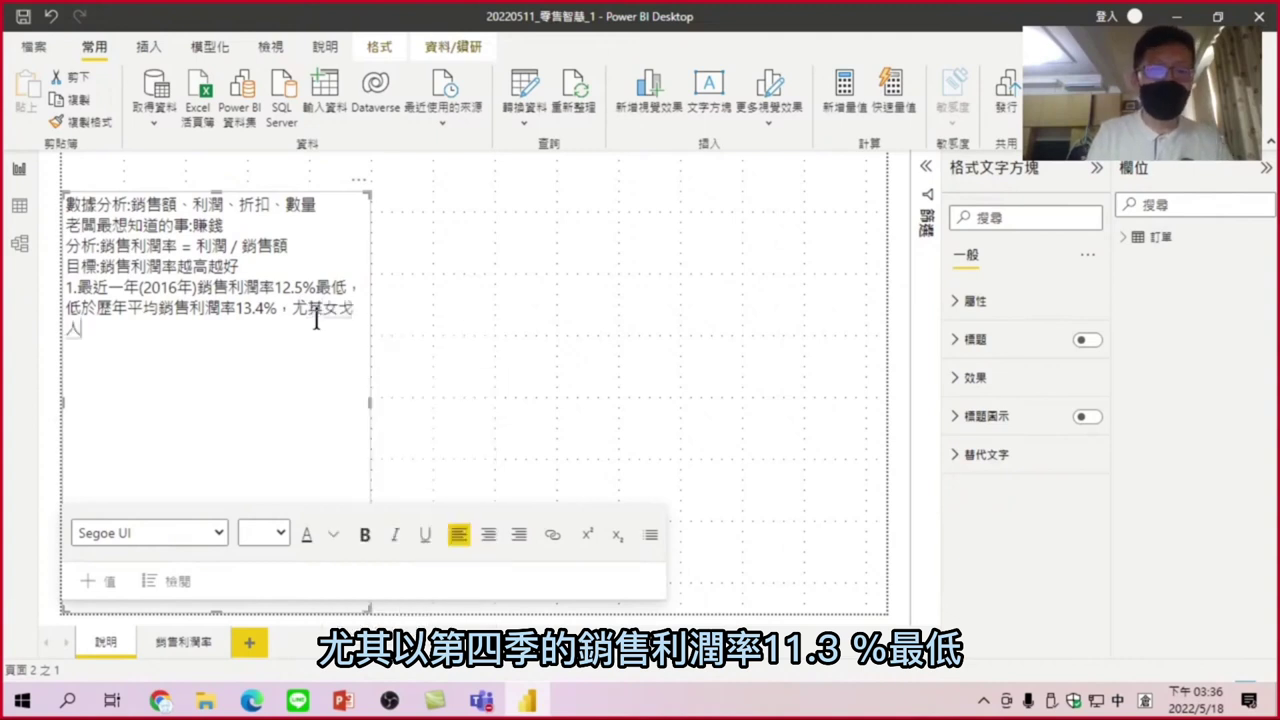
{"action": "type", "text": "以竹第"}
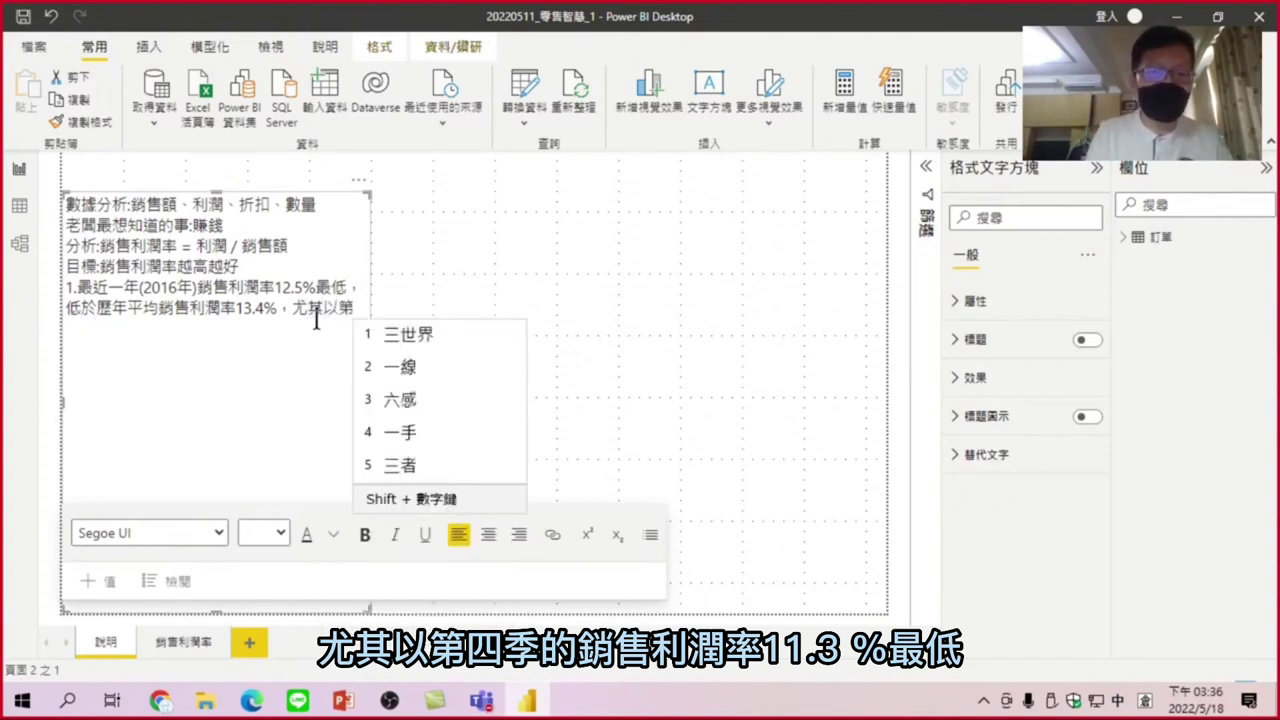
{"action": "type", "text": "四"}
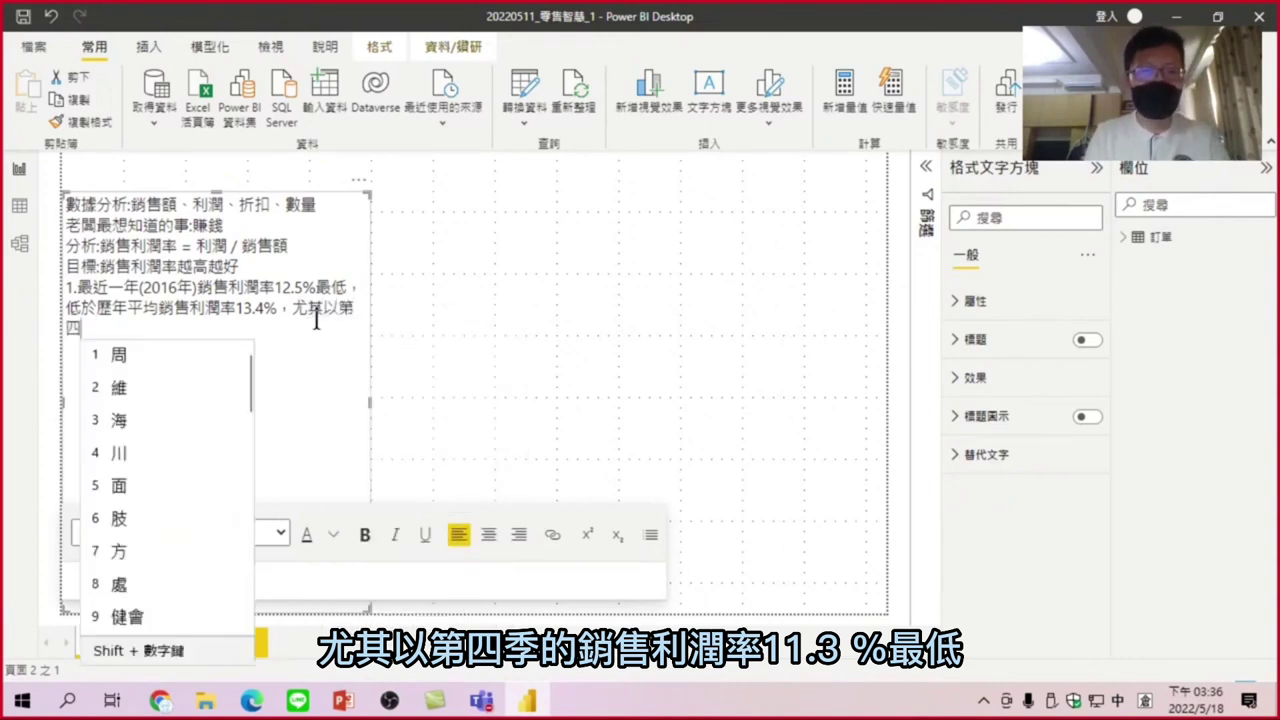
{"action": "type", "text": "季"}
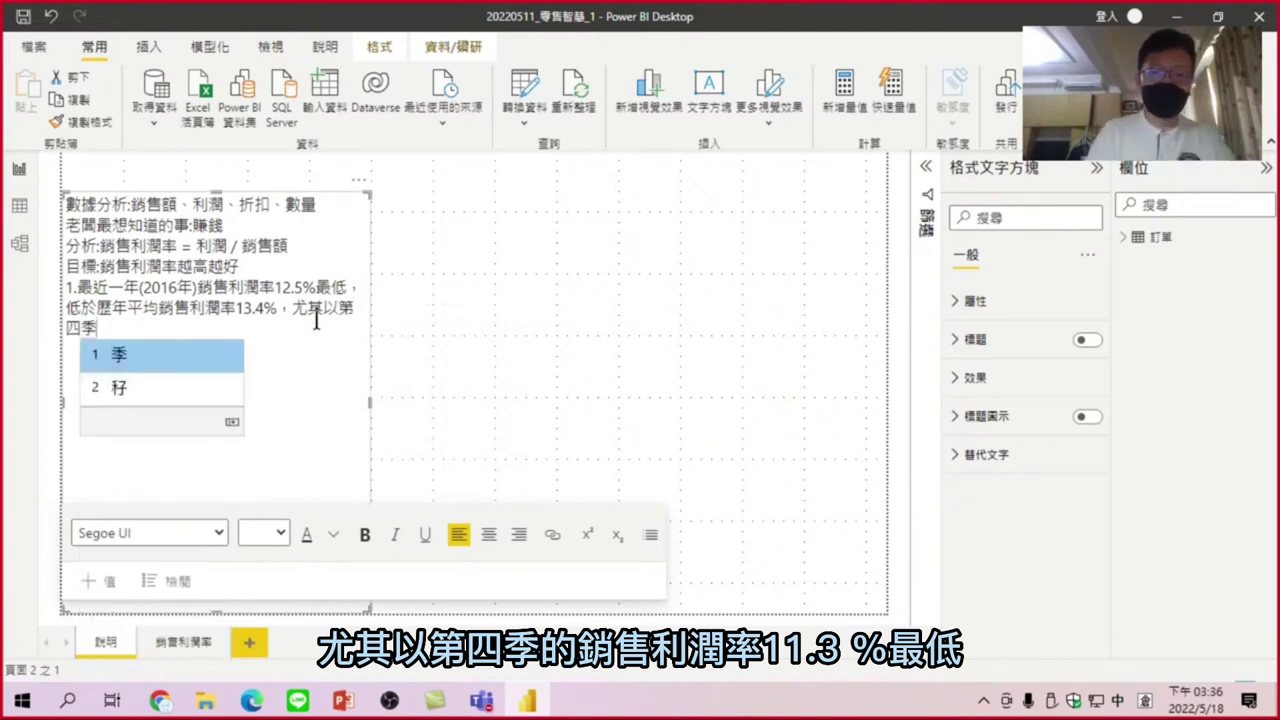
{"action": "type", "text": "竹"}
{"action": "type", "text": "的"}
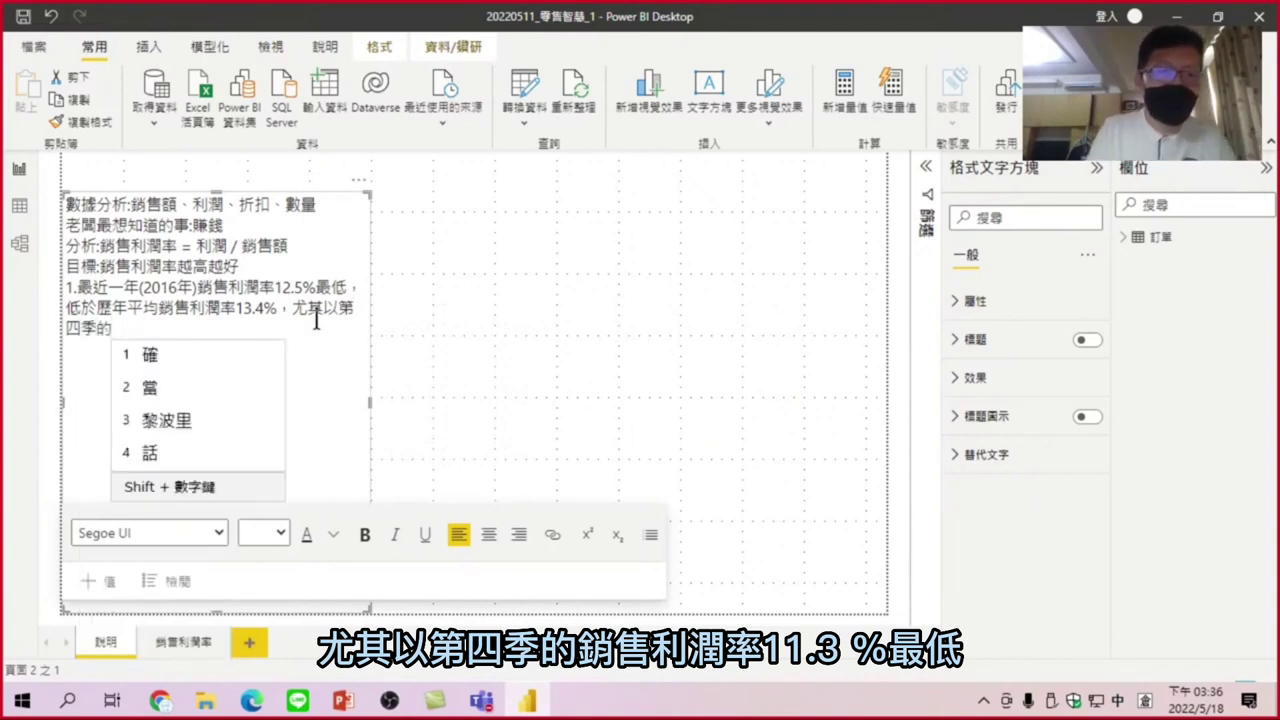
{"action": "type", "text": "銷"}
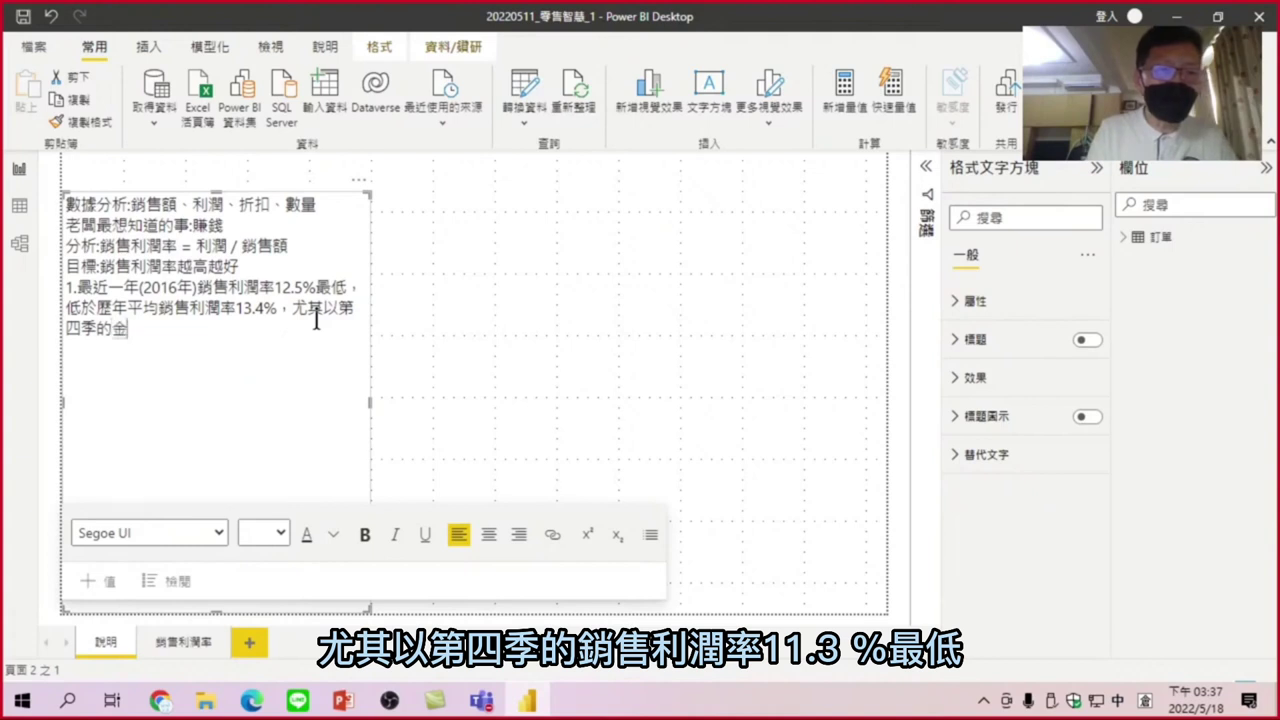
{"action": "type", "text": "人土售利"}
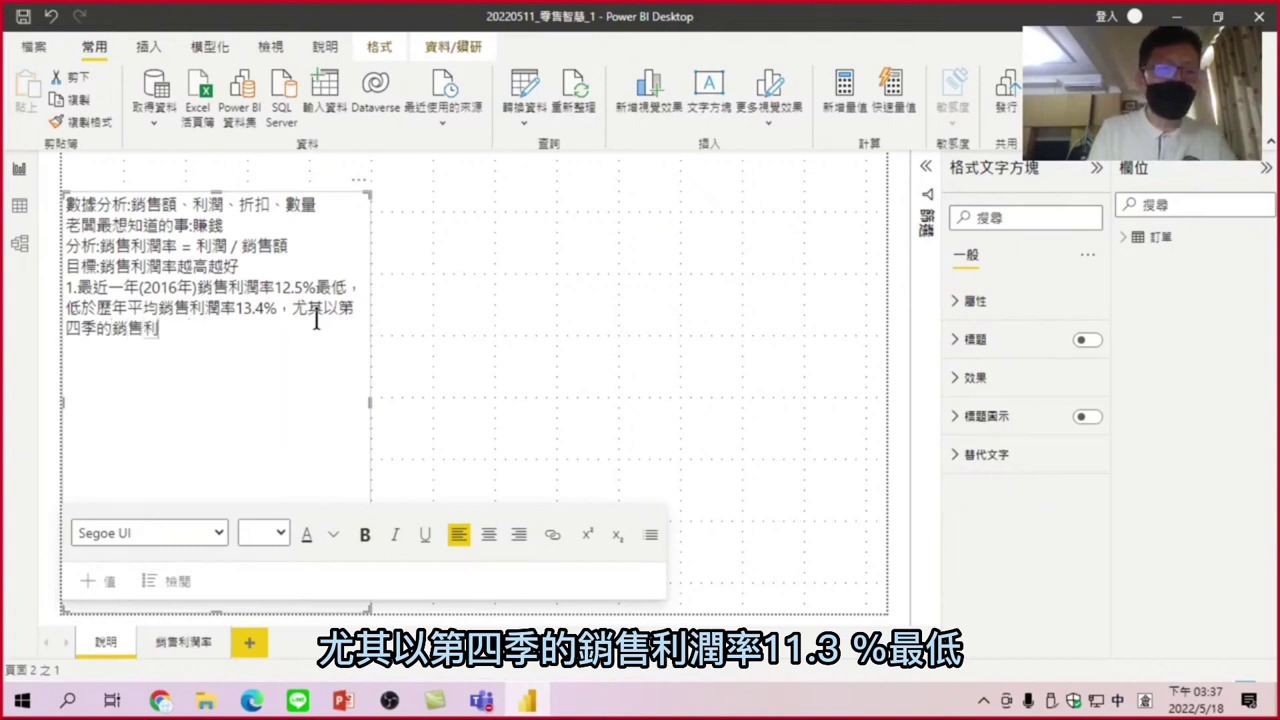
{"action": "type", "text": "潤率"}
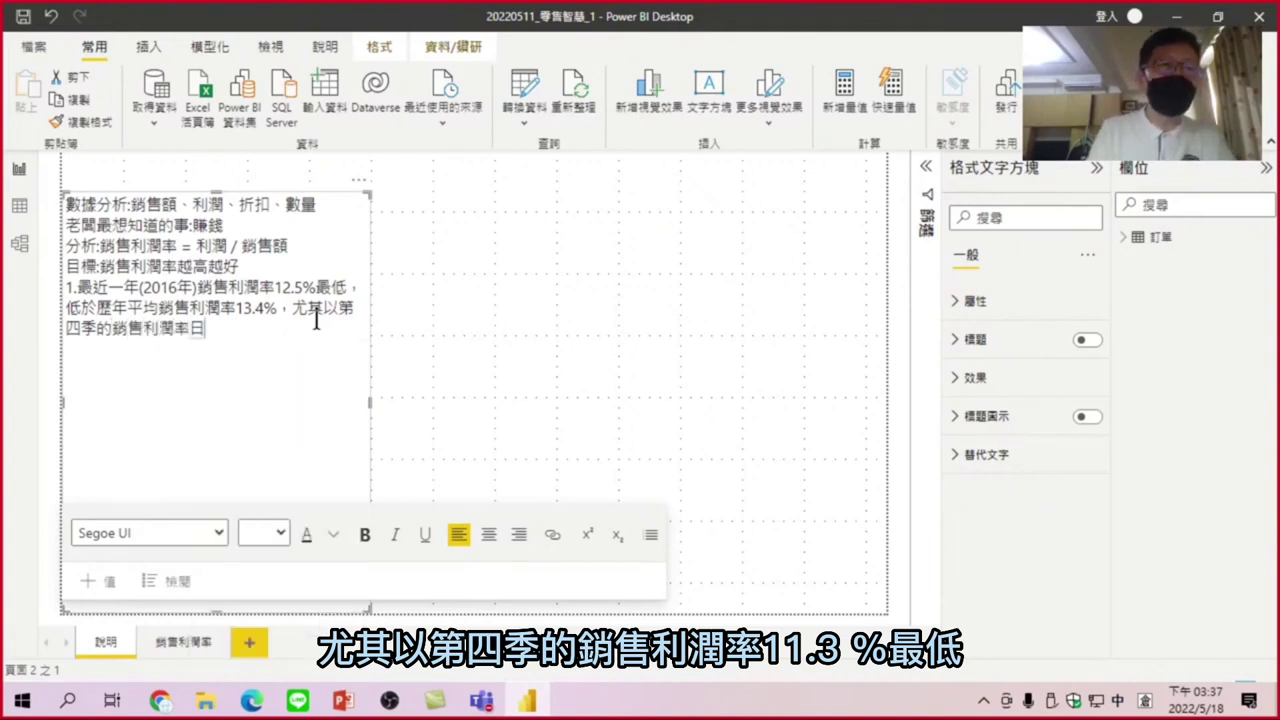
{"action": "type", "text": "11"}
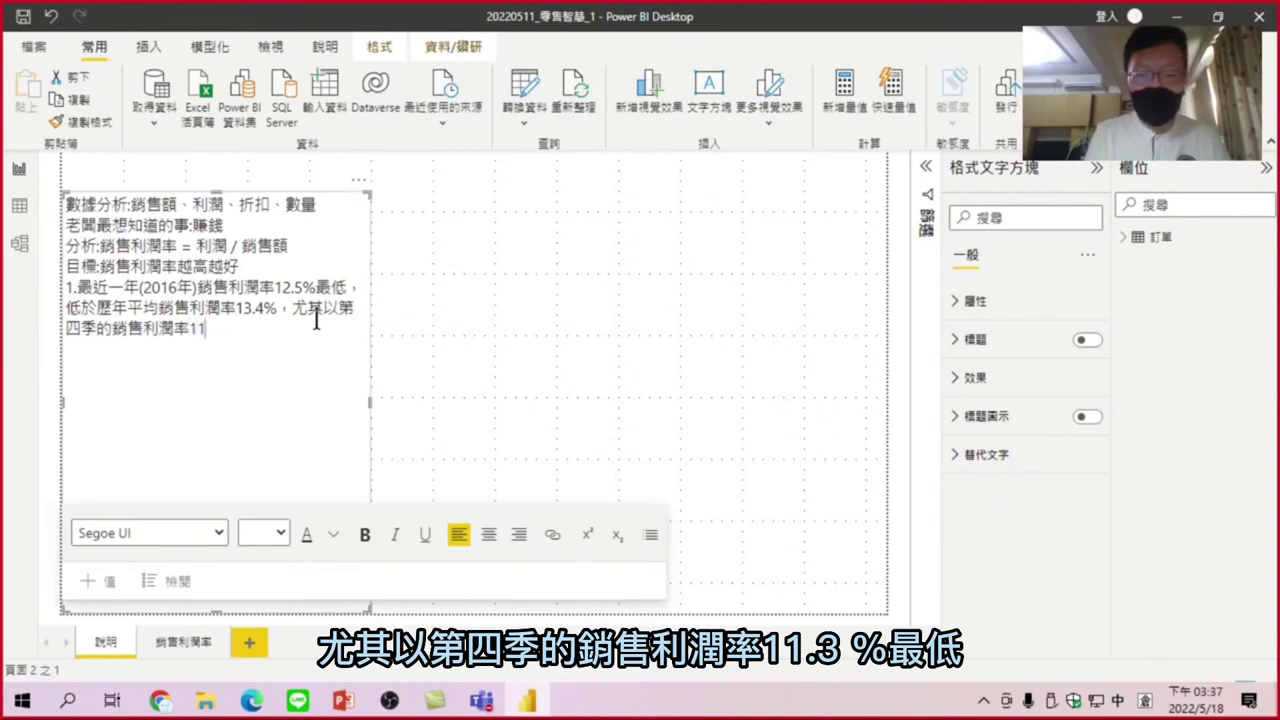
{"action": "type", "text": ".3%"}
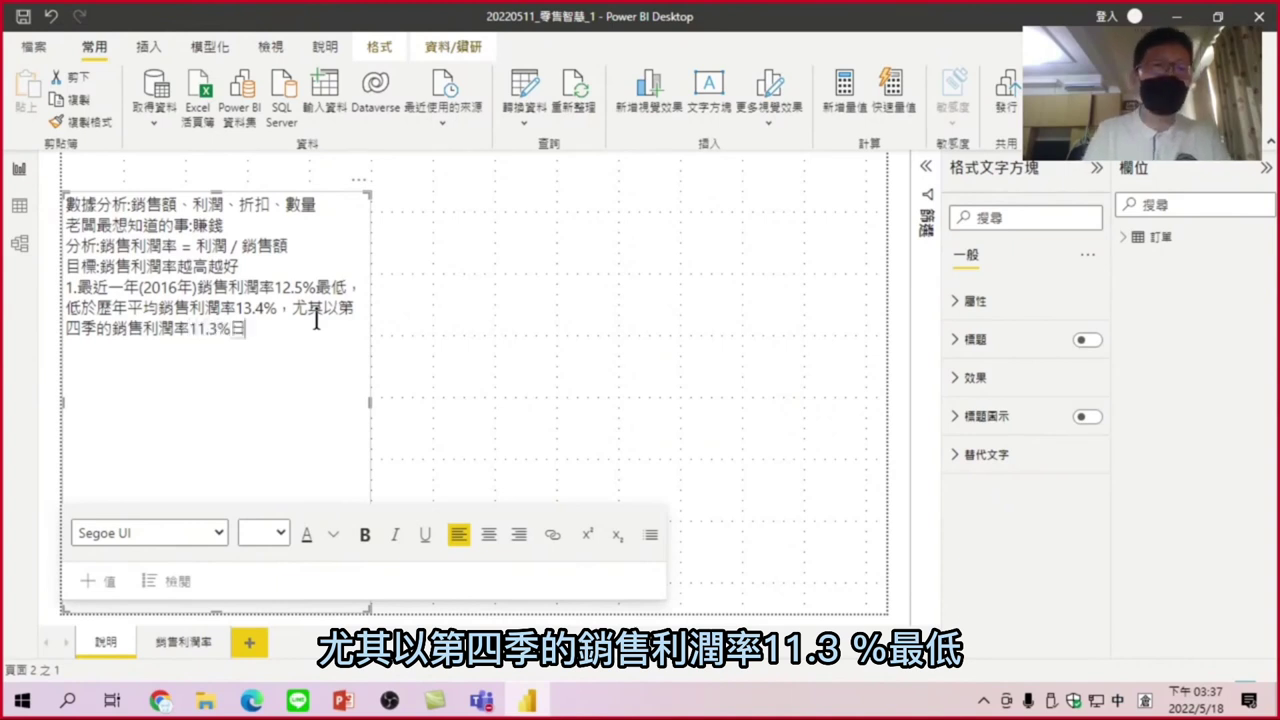
{"action": "type", "text": "最低"}
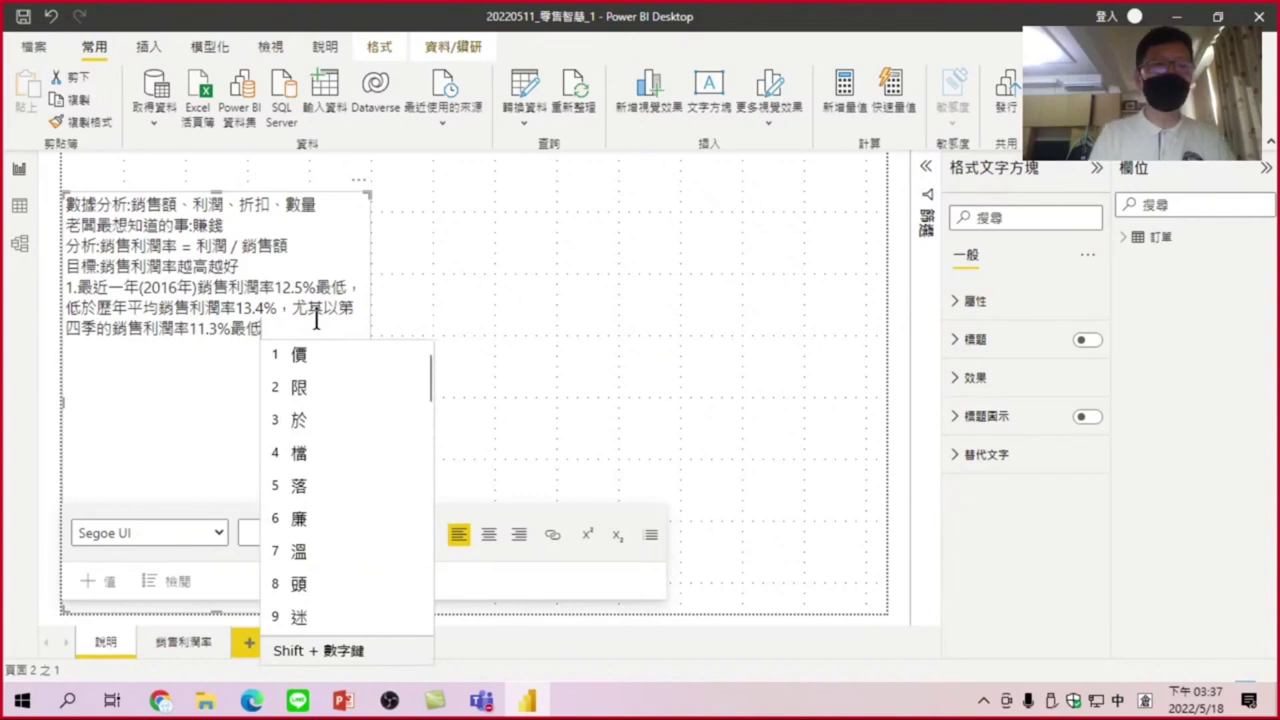
{"action": "type", "text": "，"}
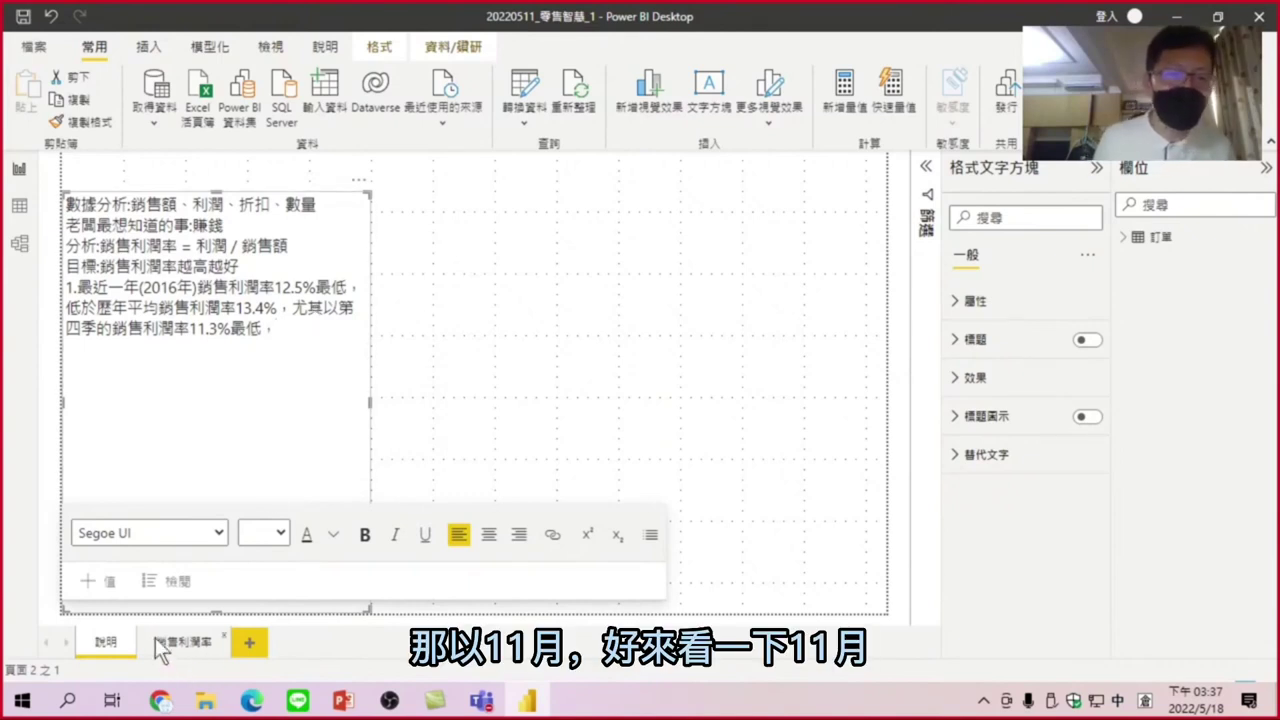
Step: Filter the 銷售利潤率 page to 2016, then return to the 說明 explanation page
{"action": "left_click", "coordinate": [185, 632]}
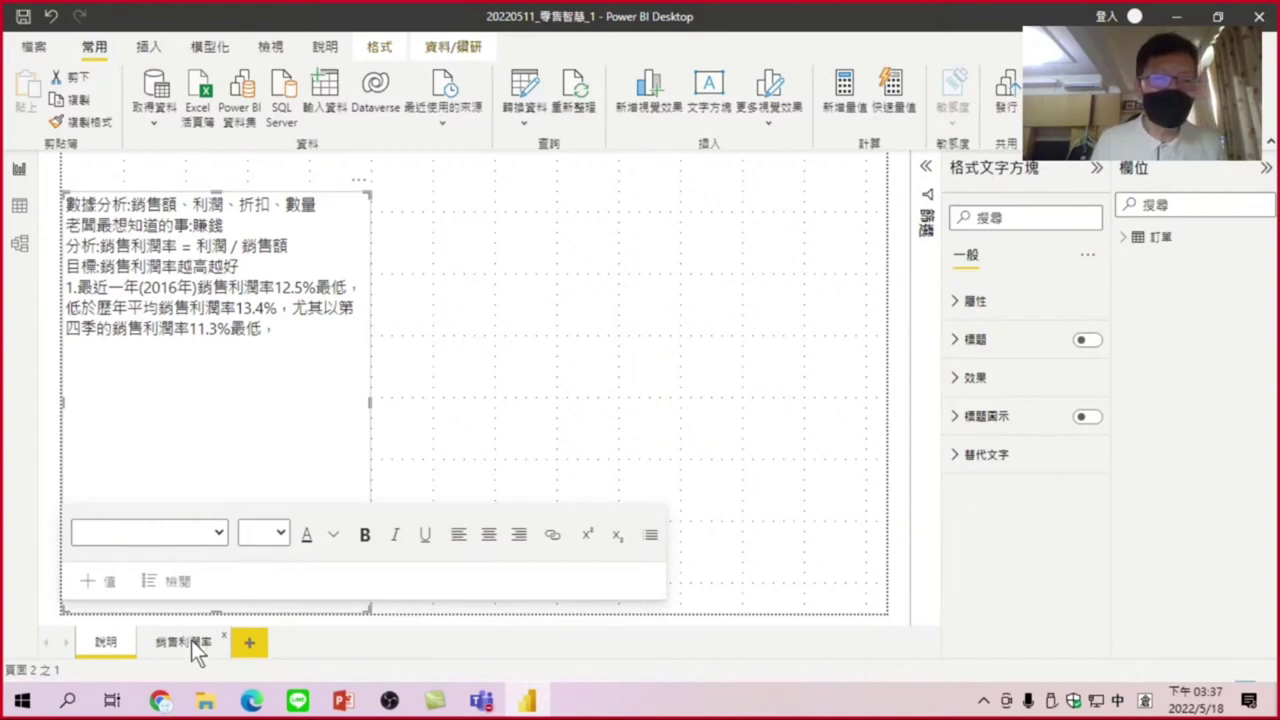
{"action": "left_click", "coordinate": [192, 639]}
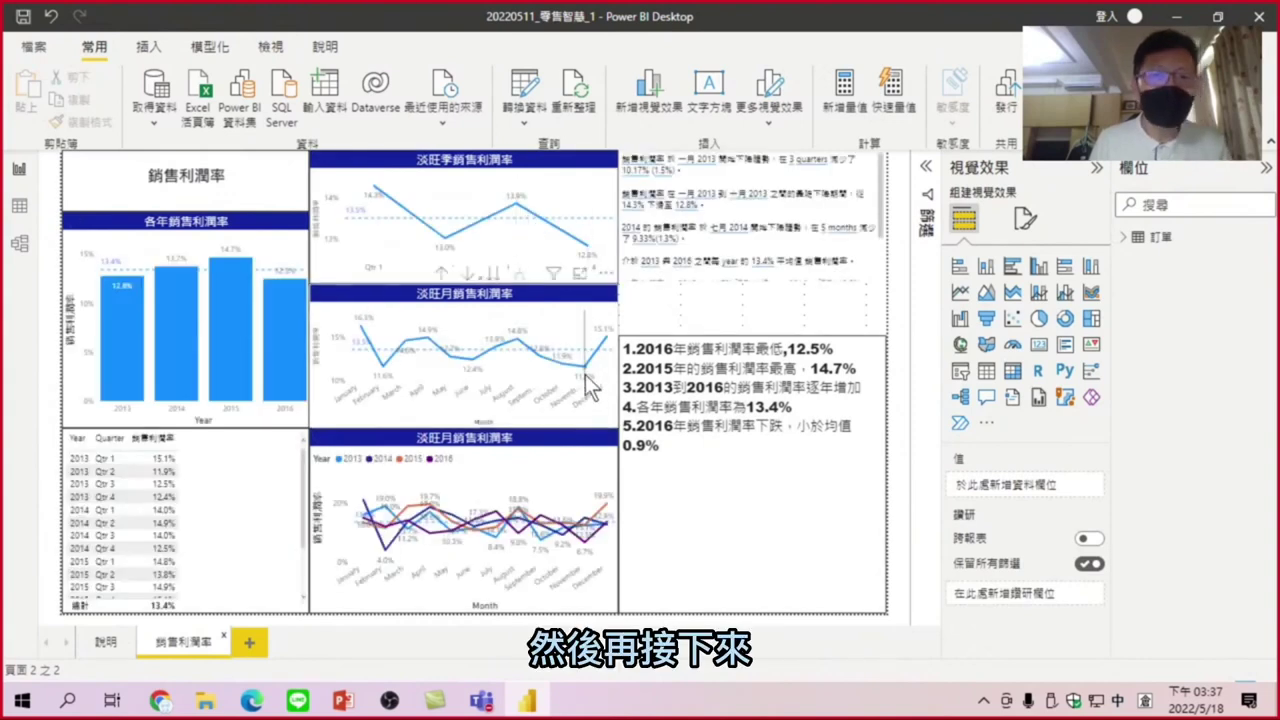
{"action": "left_click", "coordinate": [289, 331]}
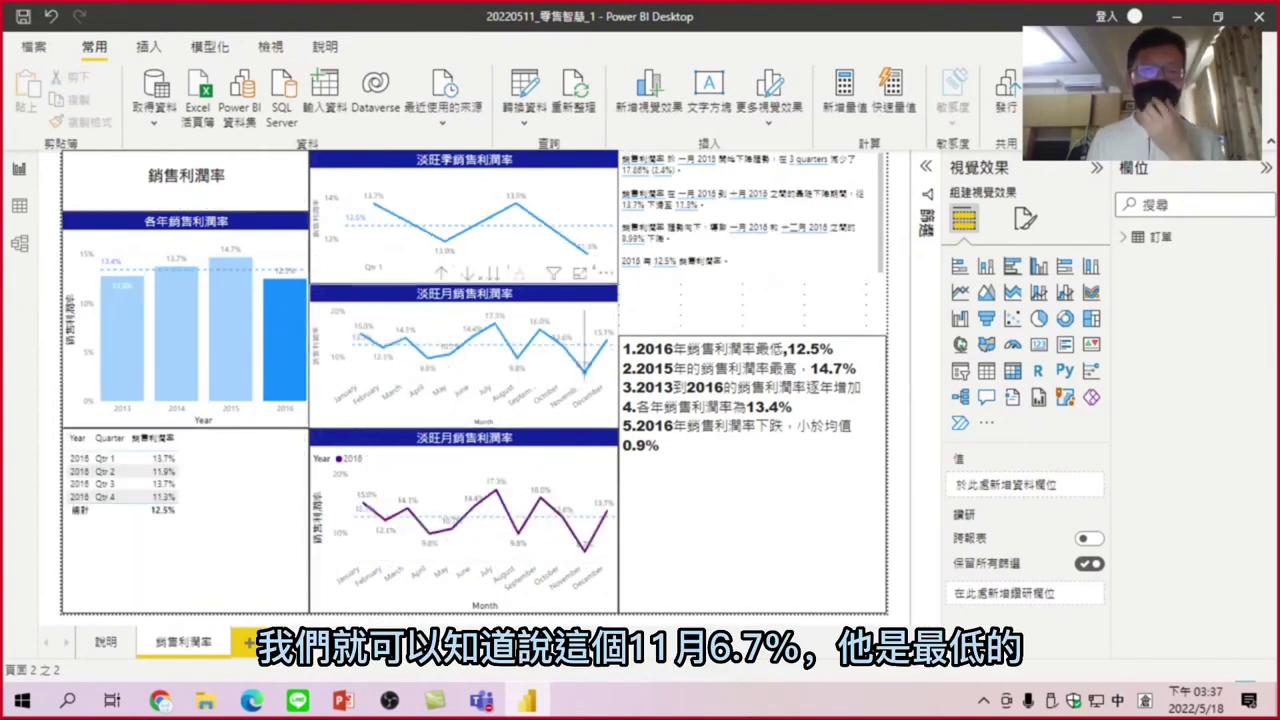
{"action": "mouse_move", "coordinate": [583, 375]}
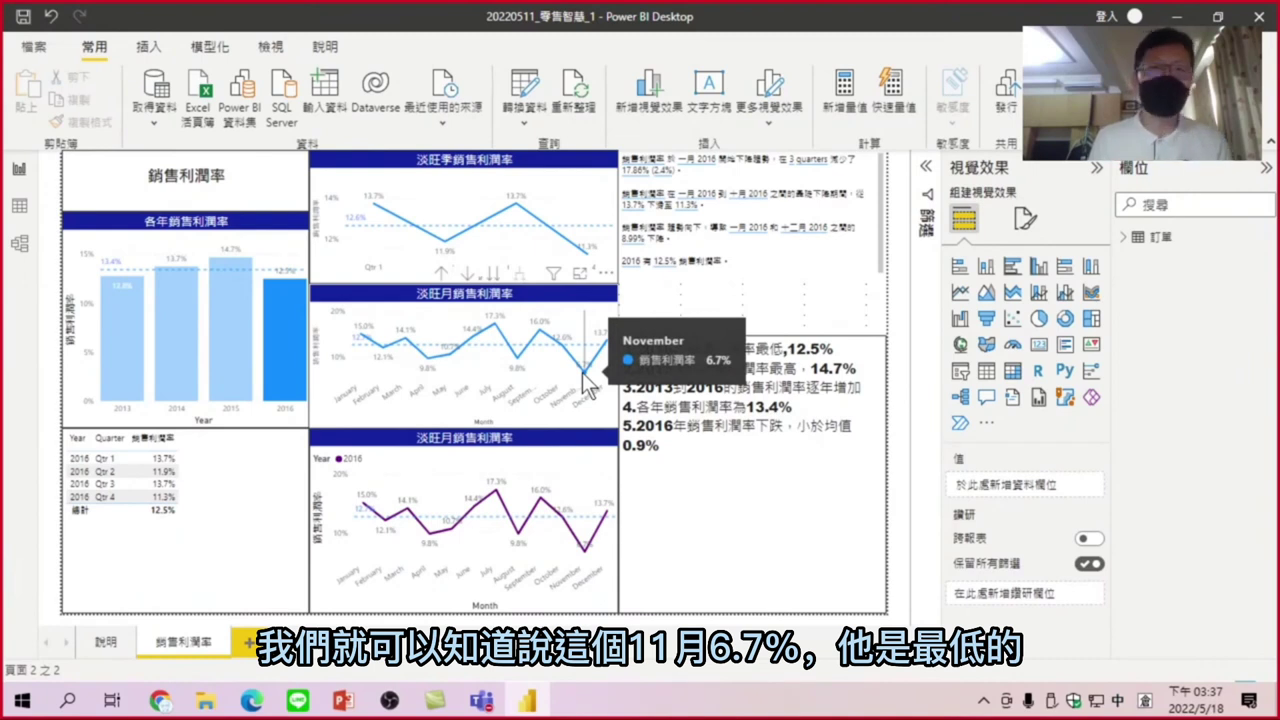
{"action": "left_click", "coordinate": [106, 642]}
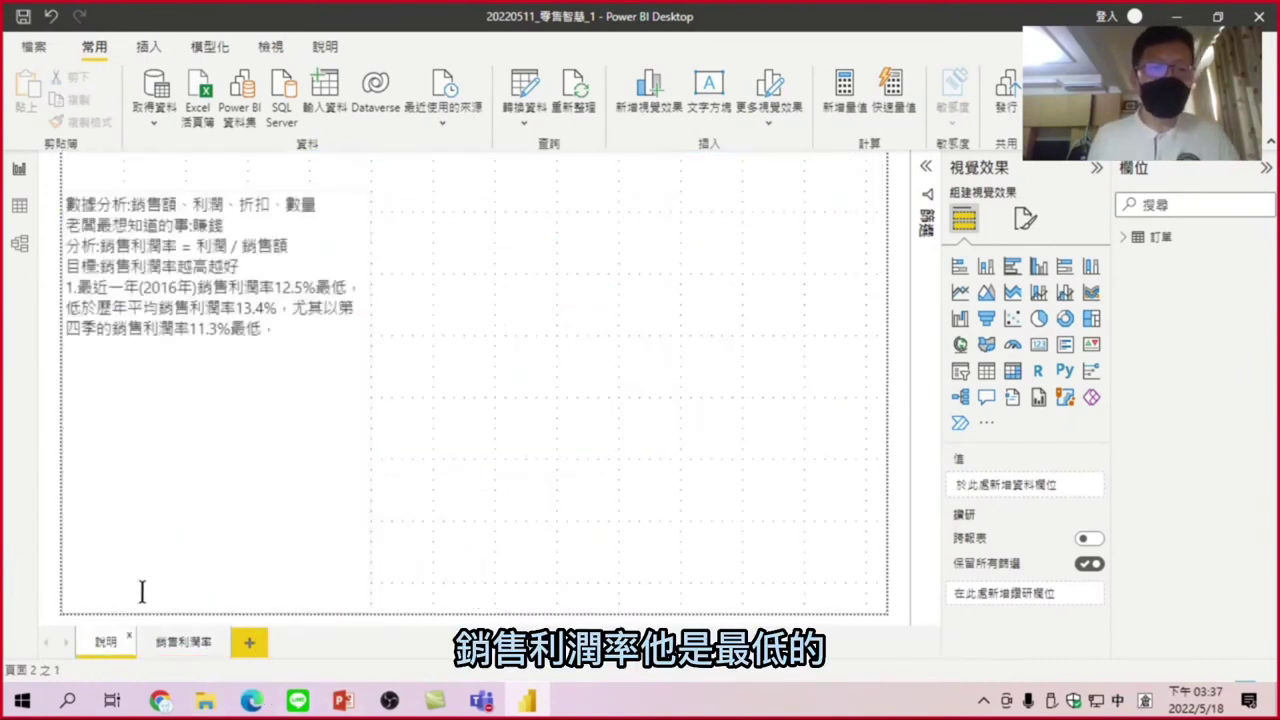
Step: Append '11月的銷售利潤率6.7%最低' to the first explanation point and start a new line
{"action": "left_click", "coordinate": [289, 346]}
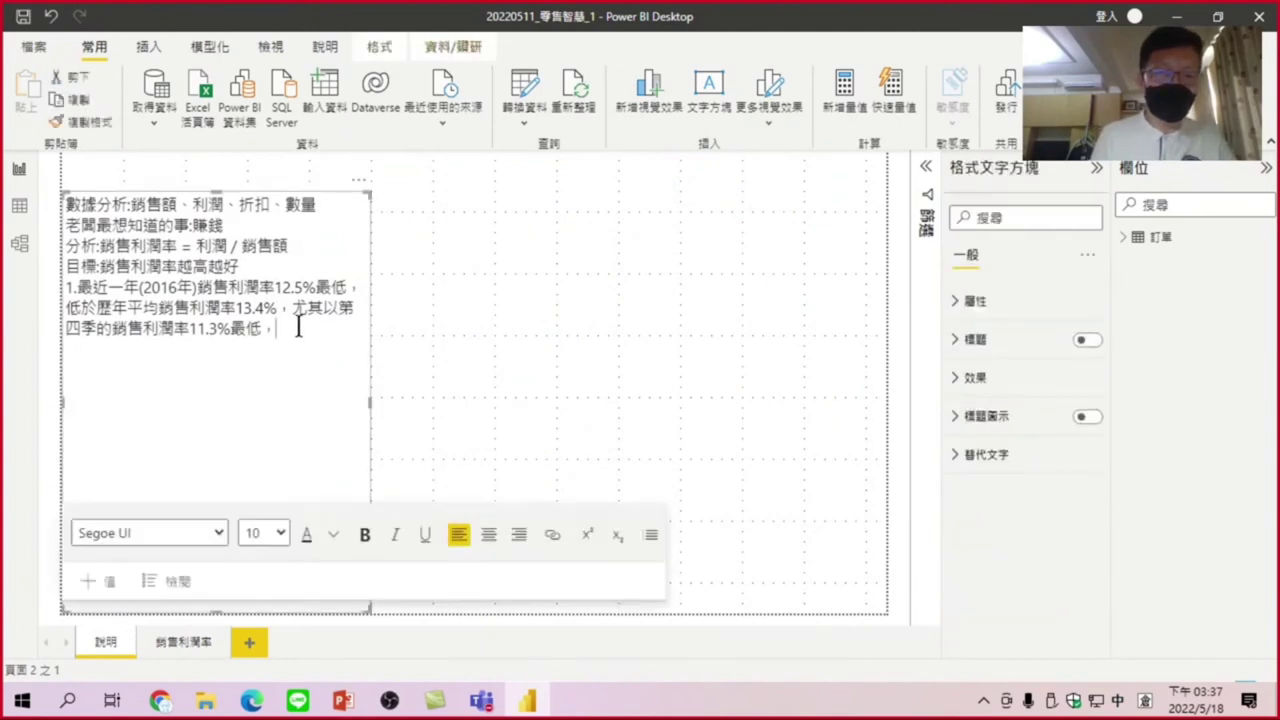
{"action": "type", "text": "11"}
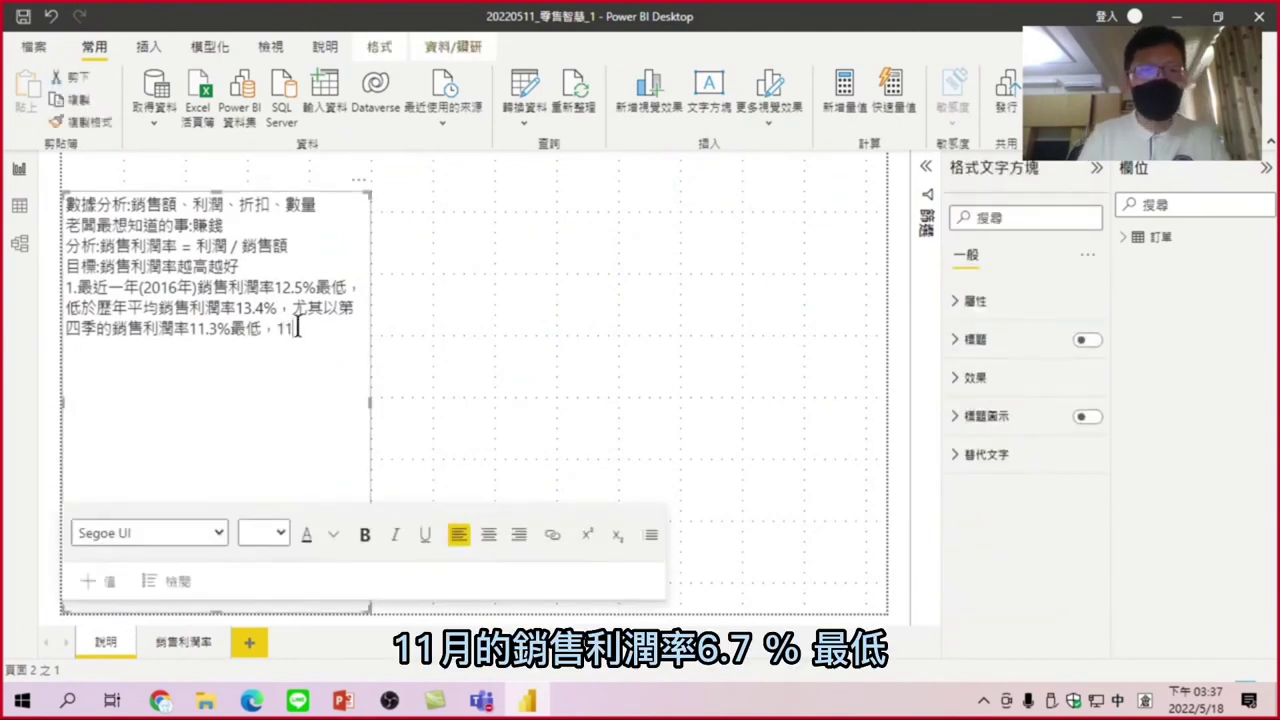
{"action": "type", "text": "月的銷人土"}
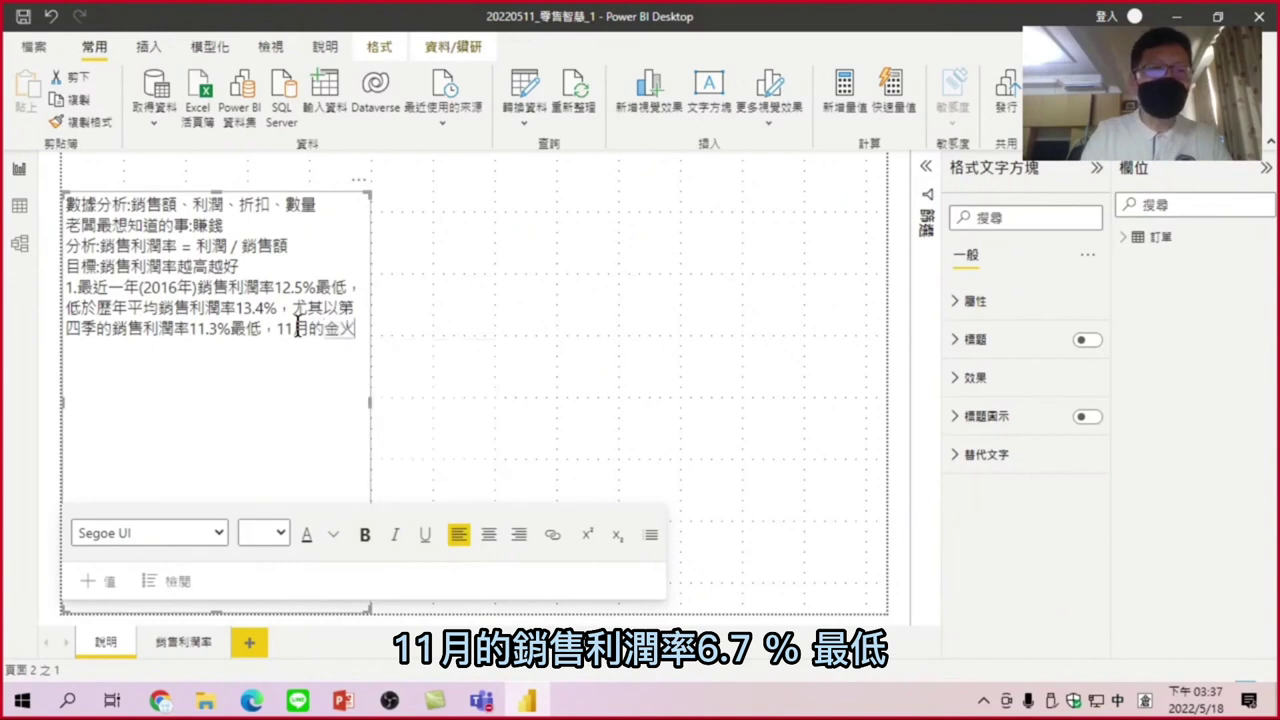
{"action": "type", "text": "利"}
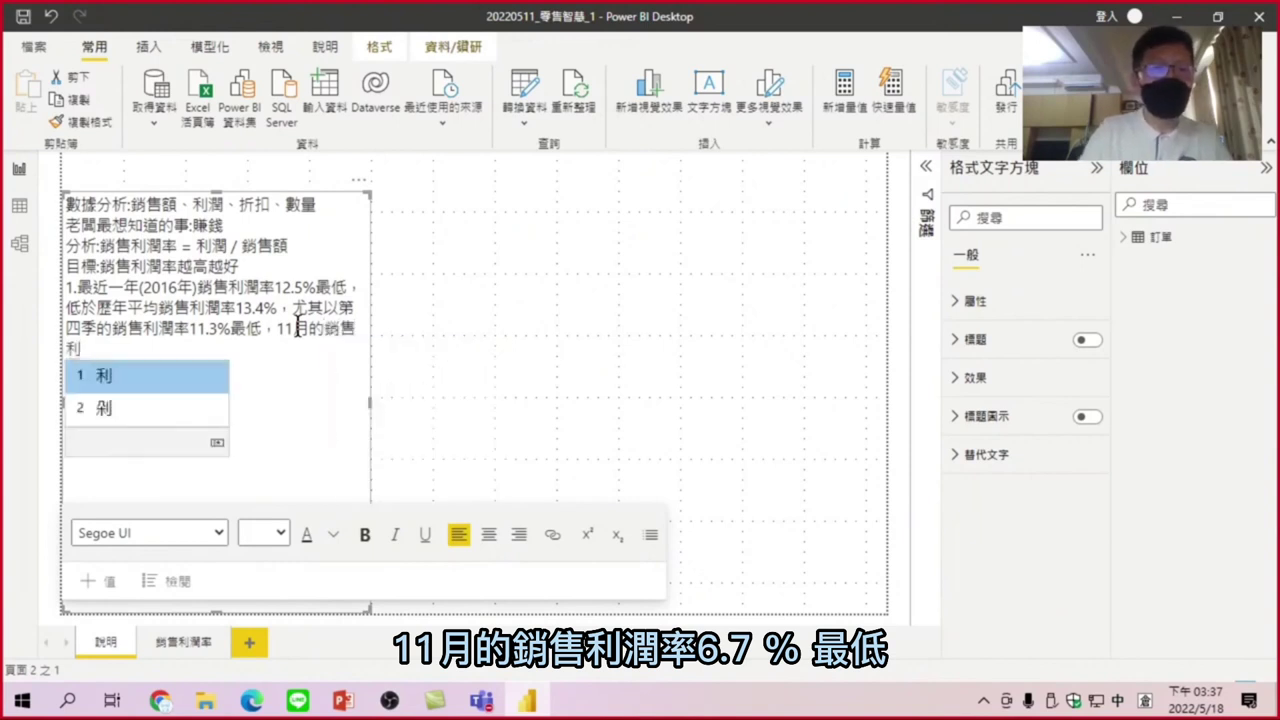
{"action": "type", "text": "潤率"}
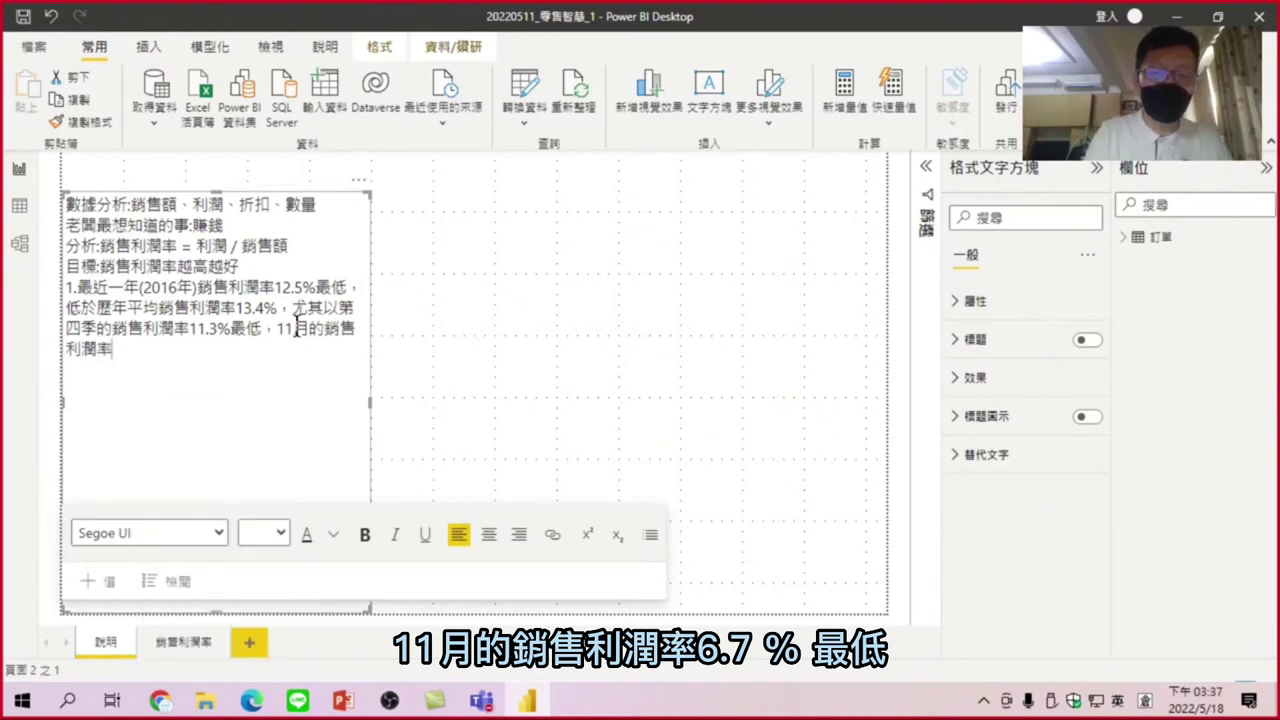
{"action": "type", "text": "6.7"}
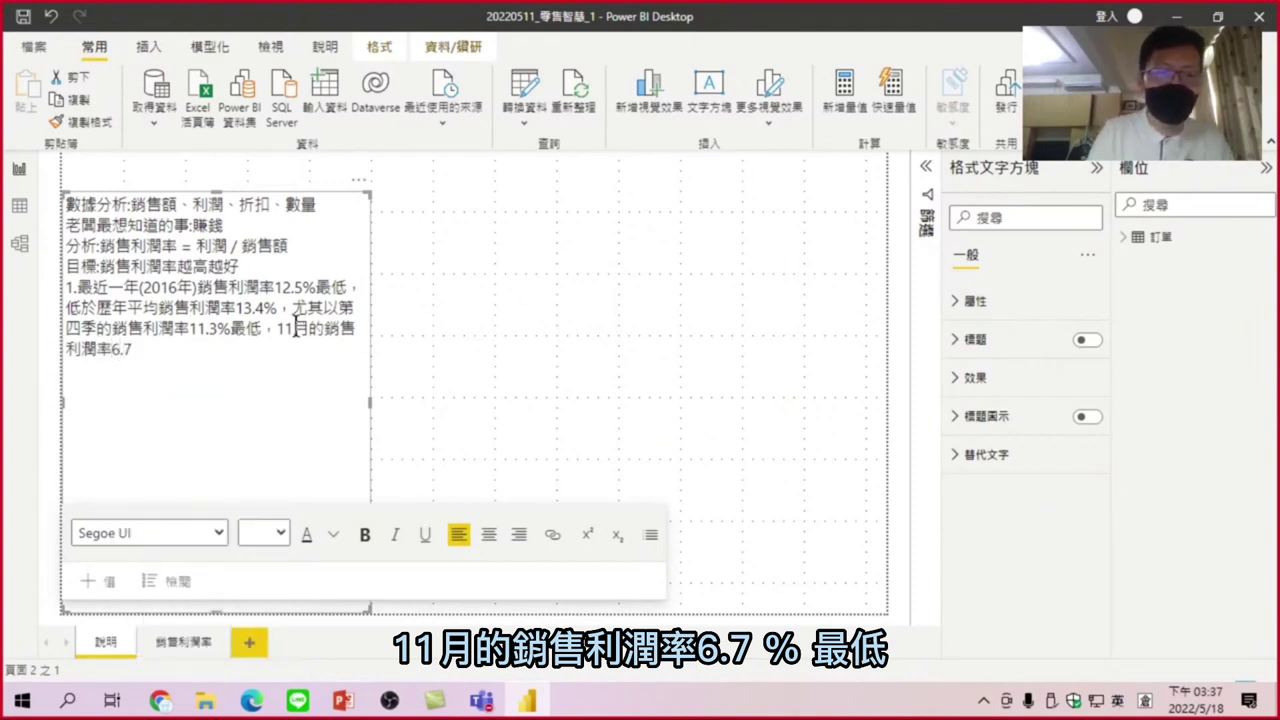
{"action": "type", "text": "%"}
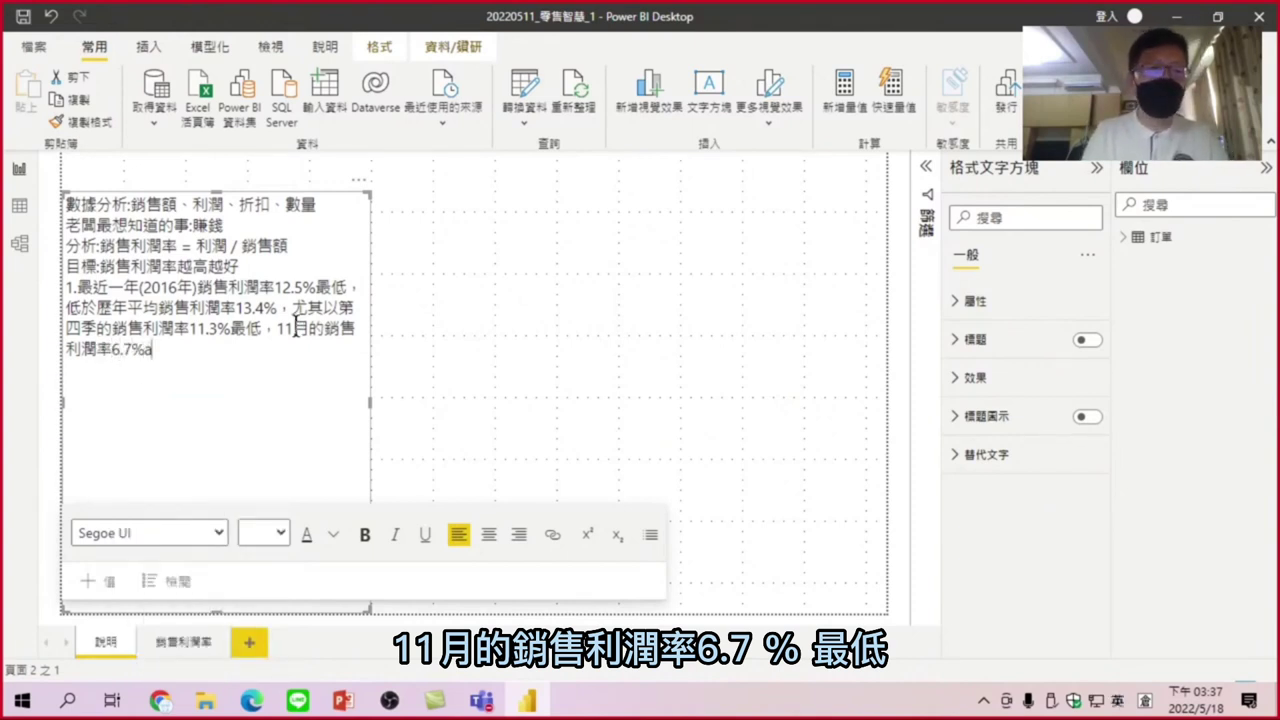
{"action": "key", "text": "shift"}
{"action": "type", "text": "最"}
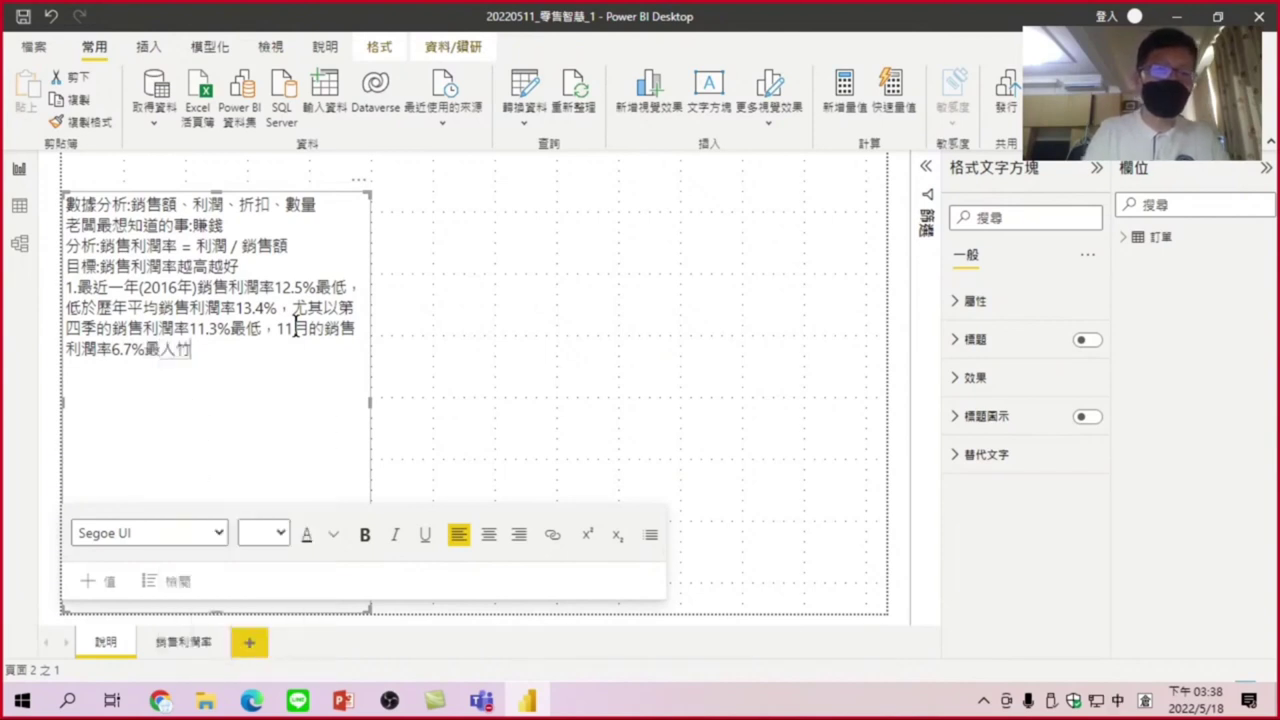
{"action": "type", "text": "低"}
{"action": "key", "text": "Return"}
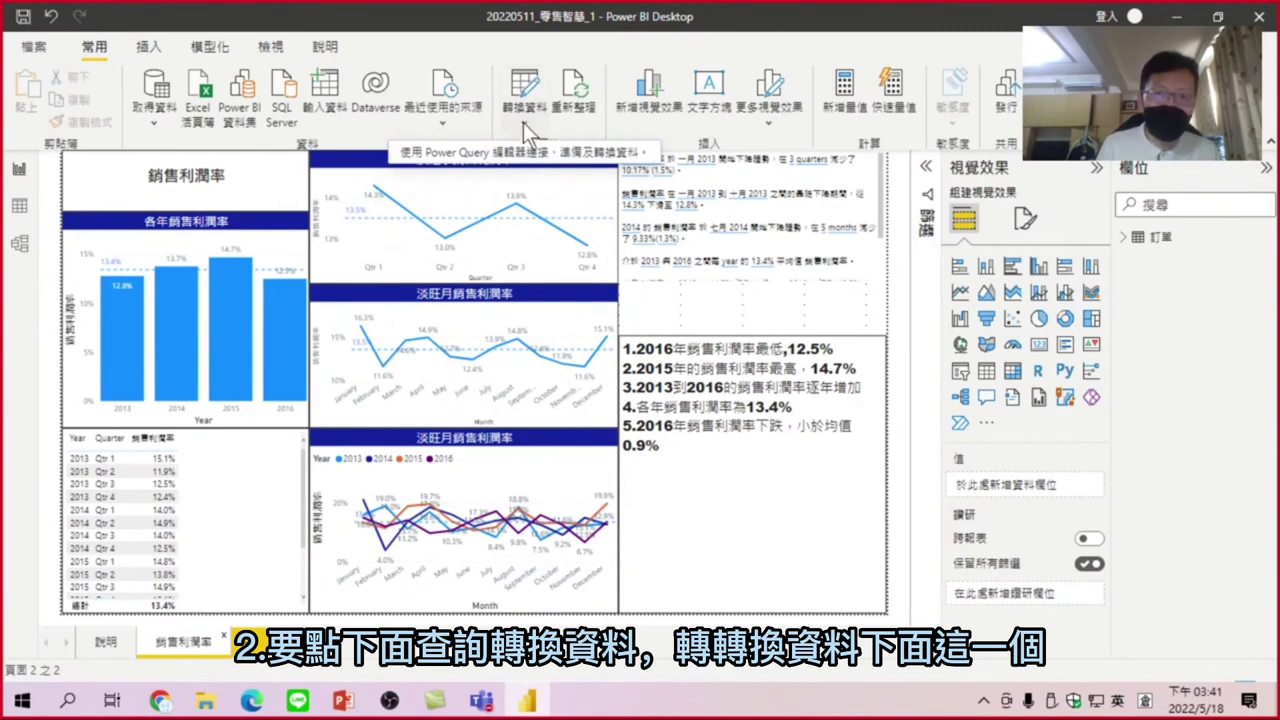
Step: Change the Excel data source to Downloads\20220518\20220518\超市範例.xlsx in Data source settings
{"action": "left_click", "coordinate": [521, 123]}
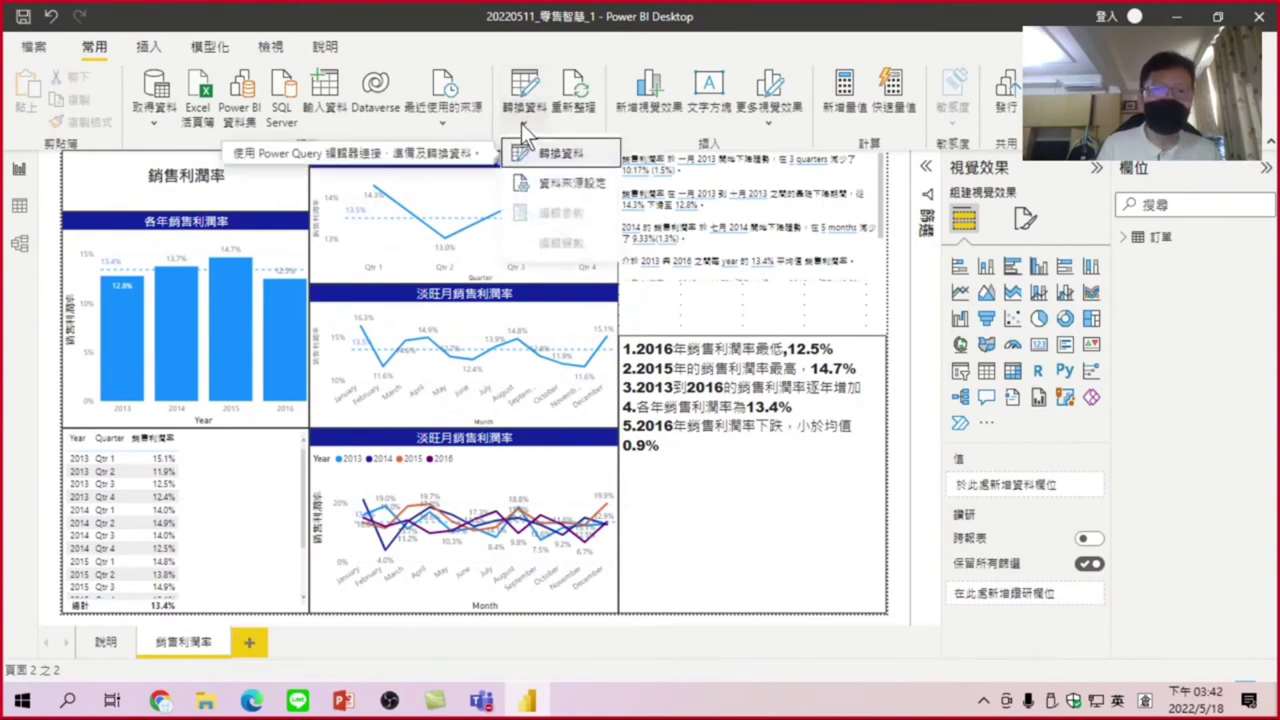
{"action": "left_click", "coordinate": [555, 183]}
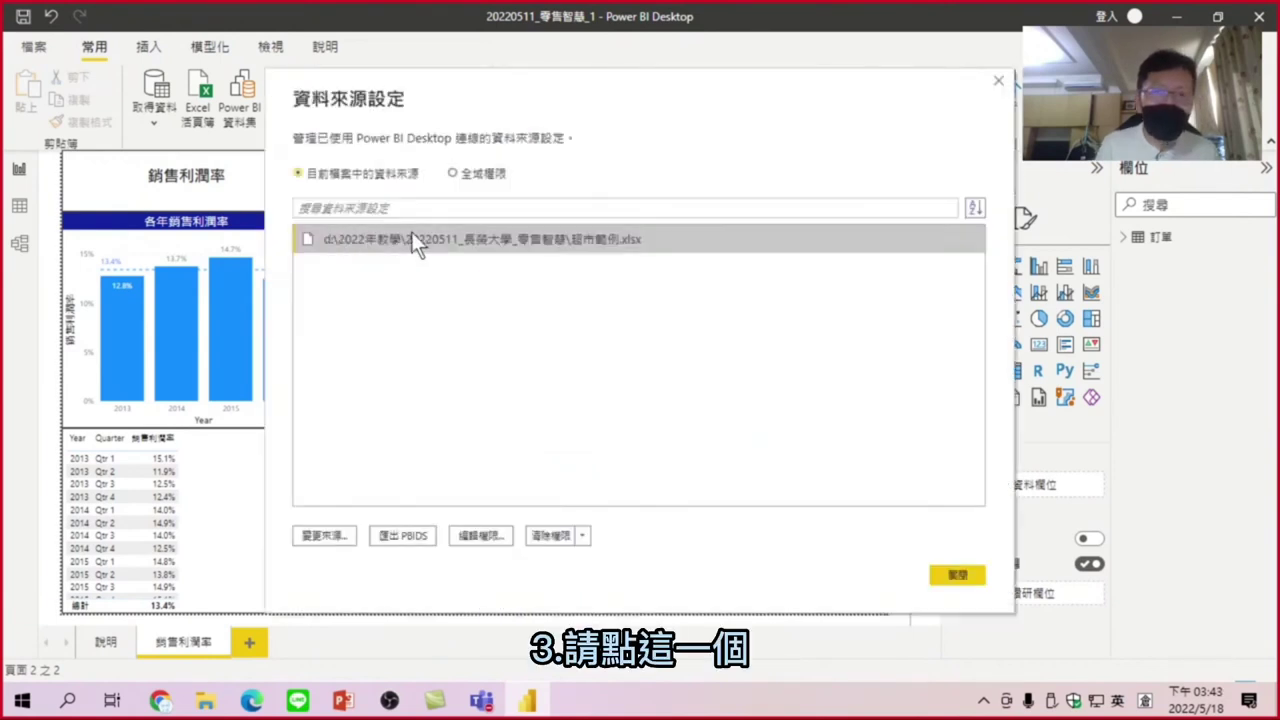
{"action": "left_click", "coordinate": [397, 243]}
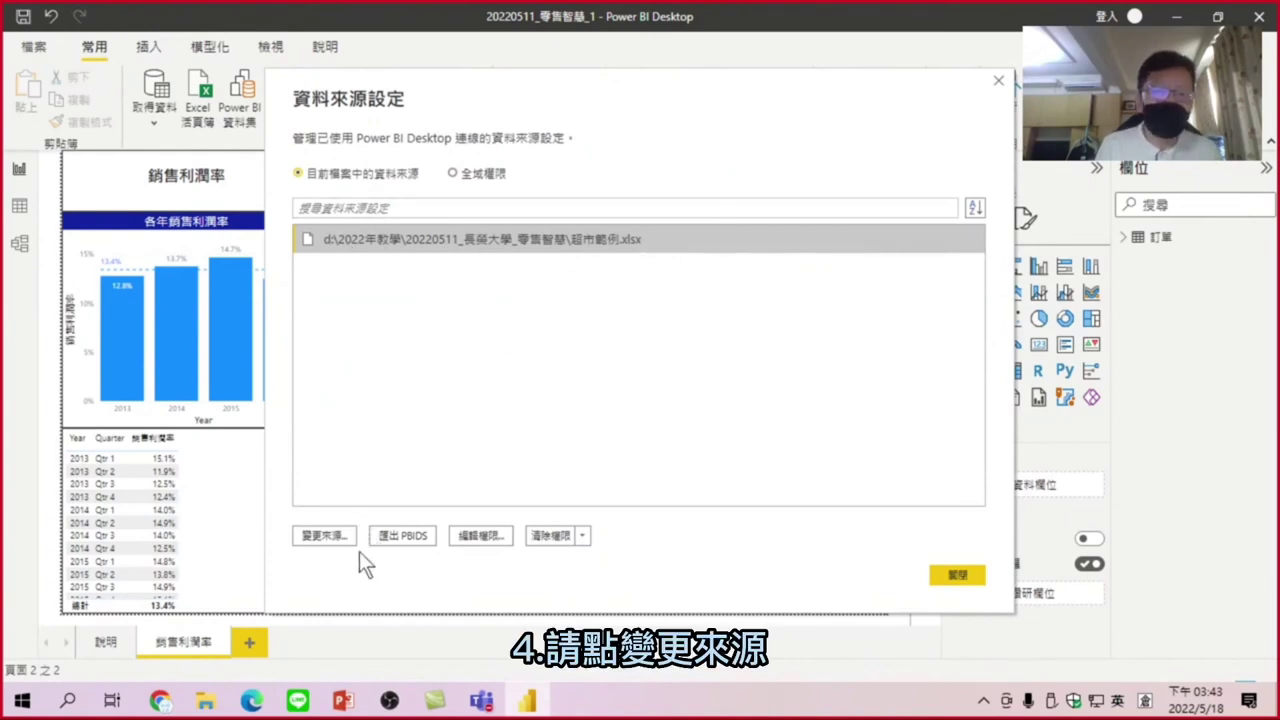
{"action": "left_click", "coordinate": [323, 535]}
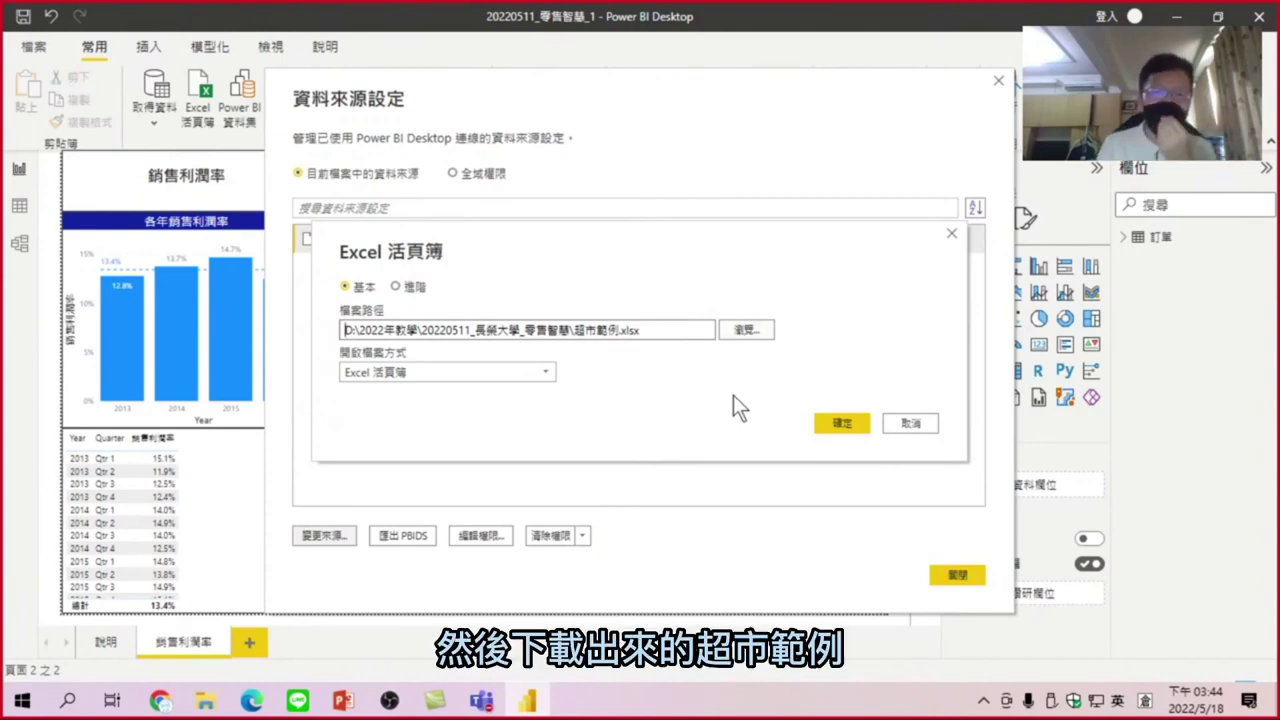
{"action": "left_click", "coordinate": [740, 328]}
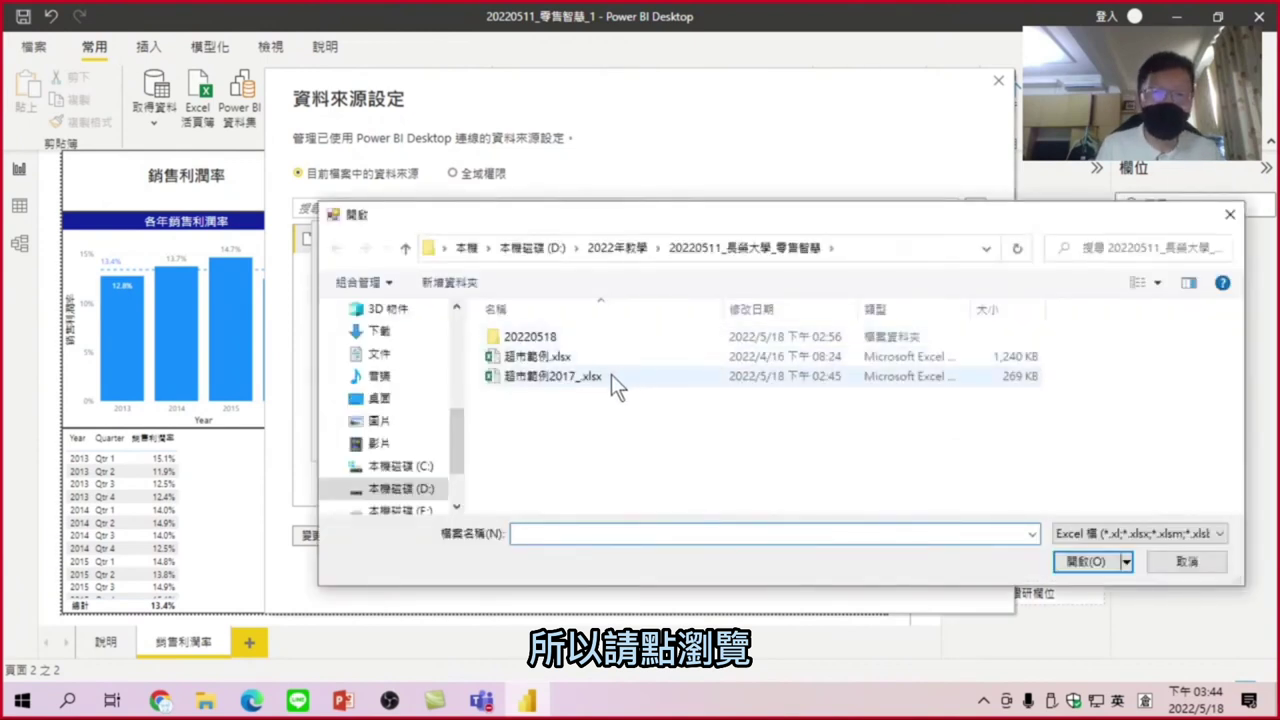
{"action": "left_click", "coordinate": [383, 333]}
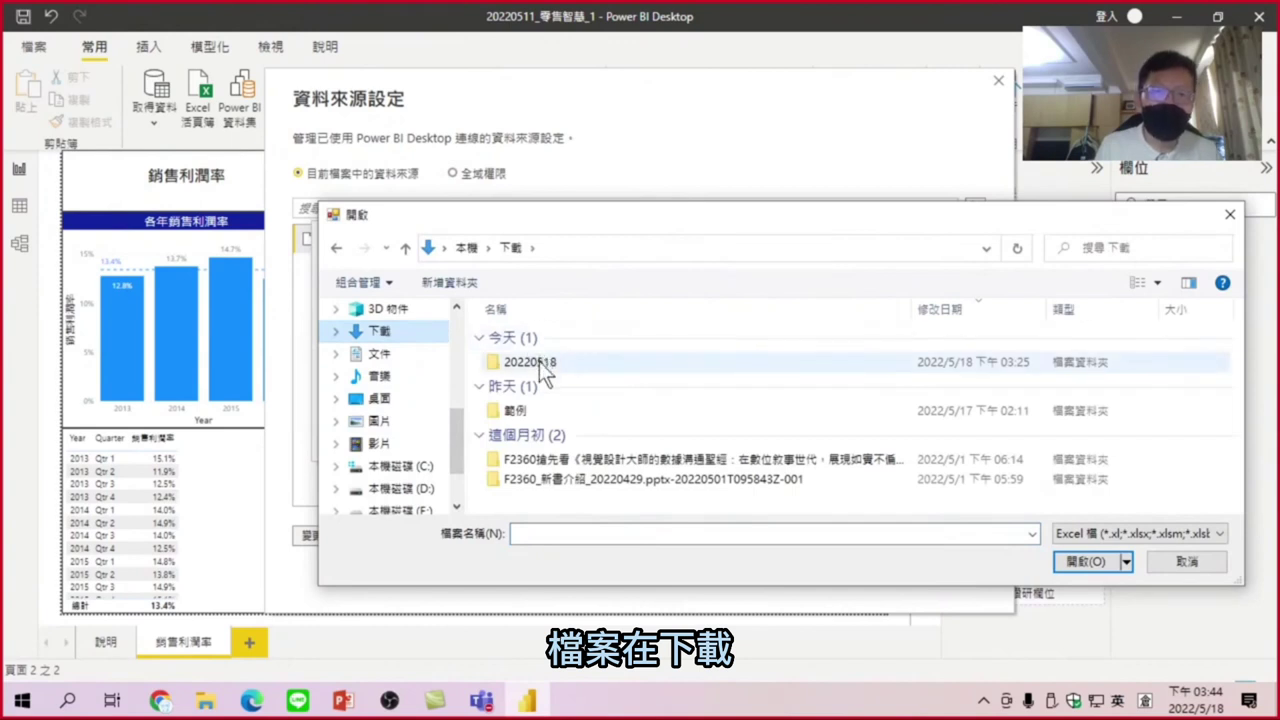
{"action": "double_click", "coordinate": [537, 364]}
{"action": "double_click", "coordinate": [531, 335]}
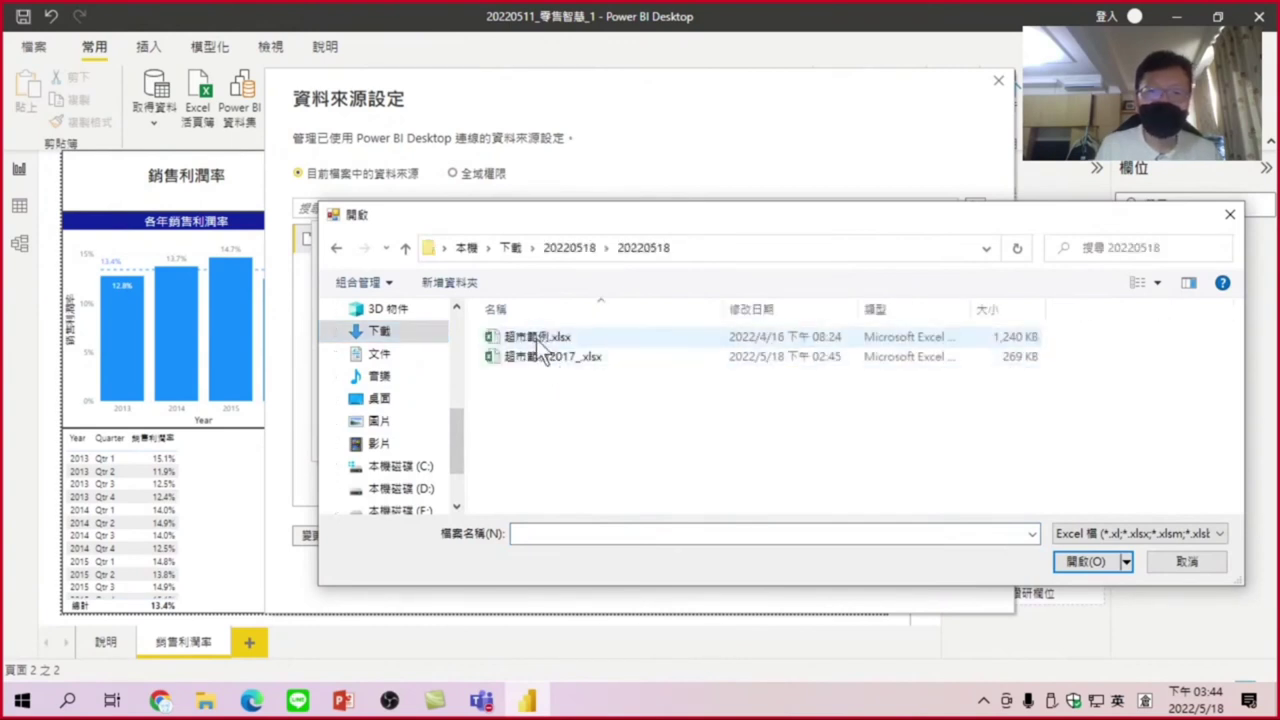
{"action": "left_click", "coordinate": [533, 336]}
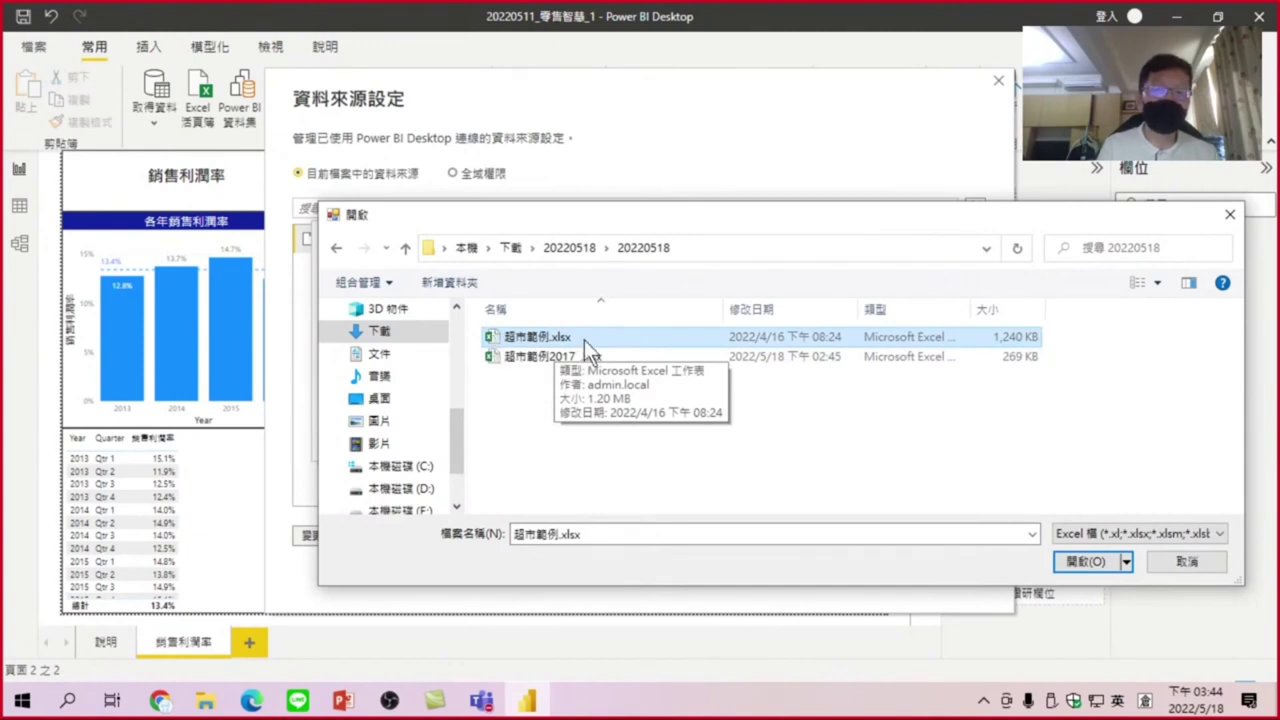
{"action": "left_click", "coordinate": [1083, 559]}
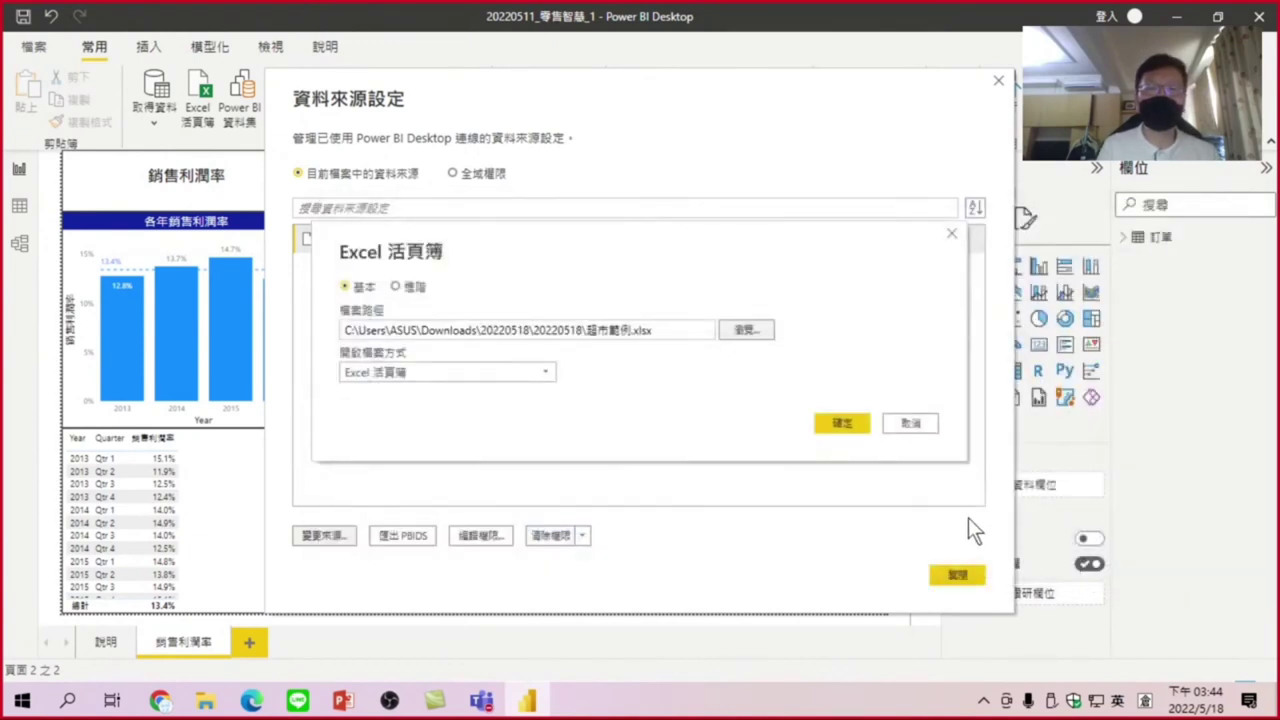
{"action": "left_click", "coordinate": [840, 420]}
{"action": "left_click", "coordinate": [956, 576]}
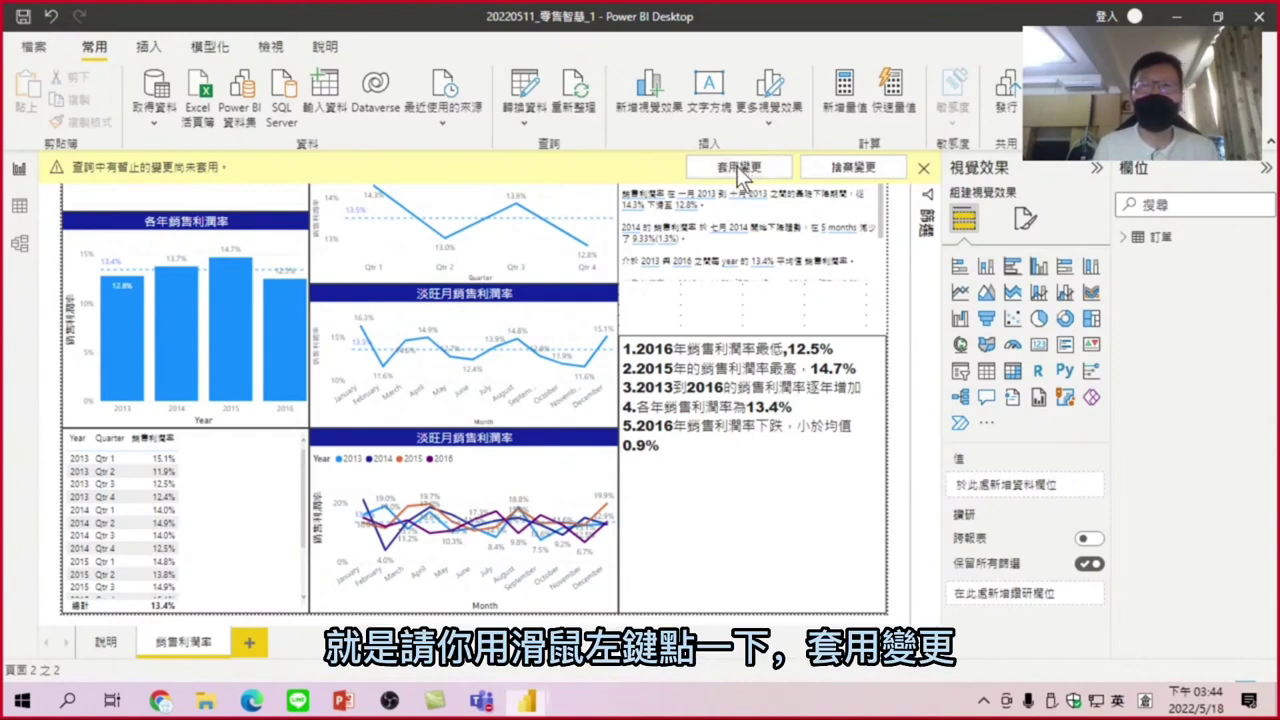
Step: Apply the pending query changes so data reloads from 超市範例.xlsx
{"action": "left_click", "coordinate": [735, 167]}
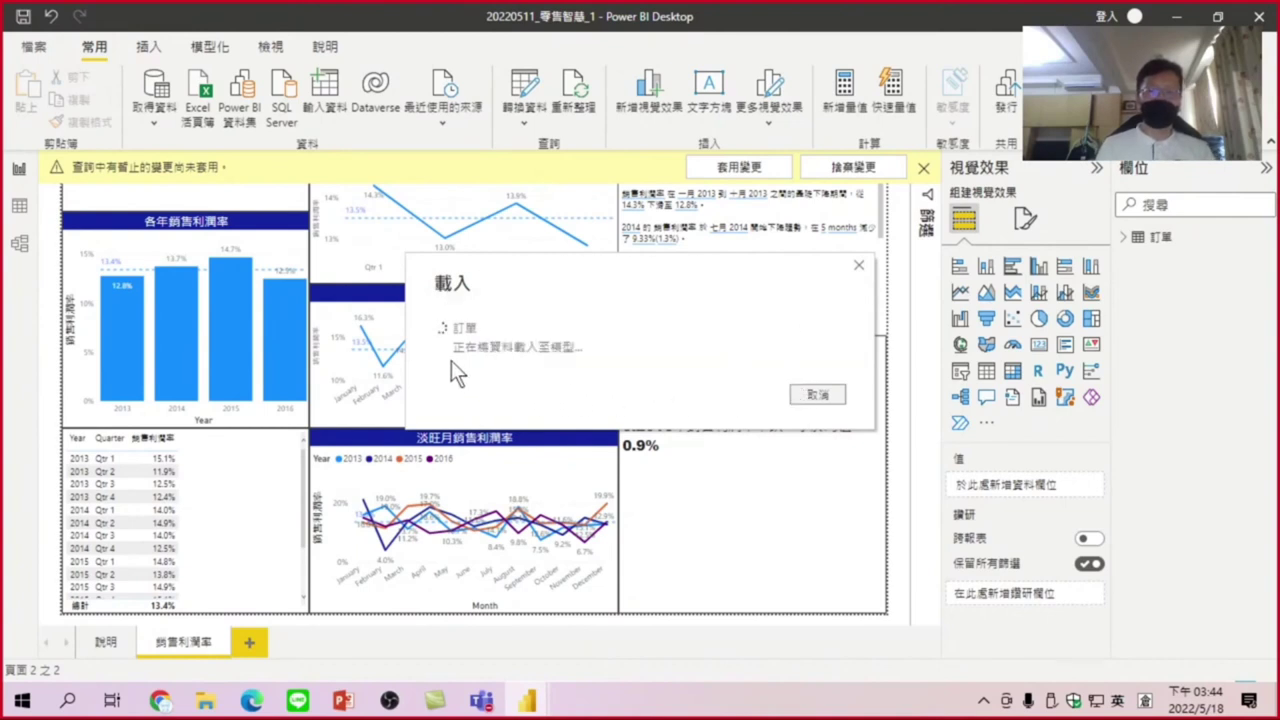
{"action": "mouse_move", "coordinate": [185, 322]}
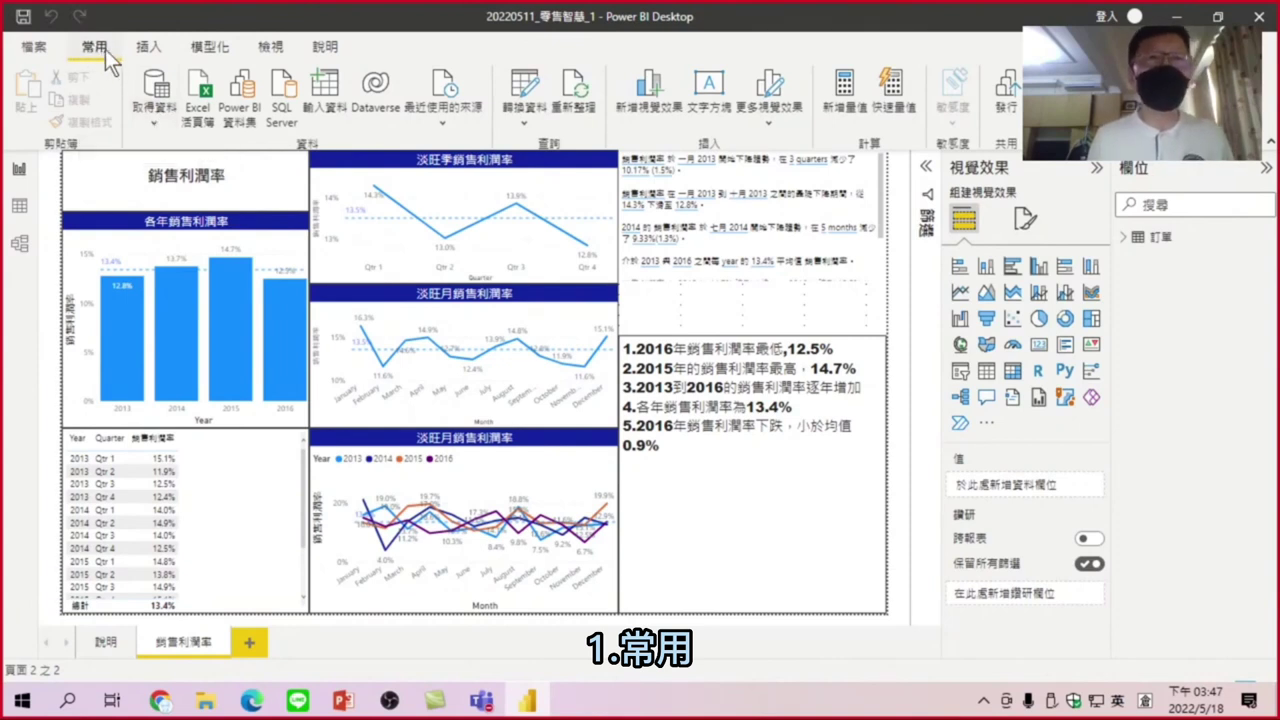
Step: Import the 訂單 table from the workbook 超市範例2017_.xlsx into the report
{"action": "left_click", "coordinate": [203, 91]}
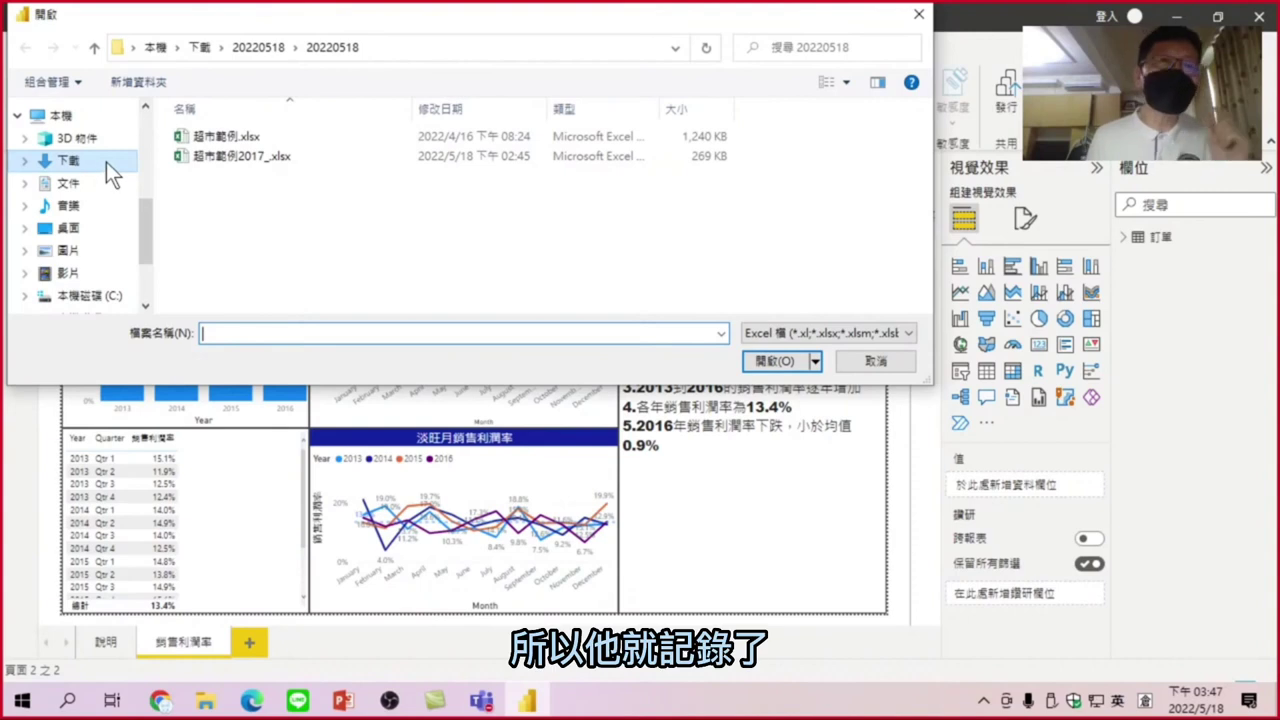
{"action": "left_click", "coordinate": [236, 158]}
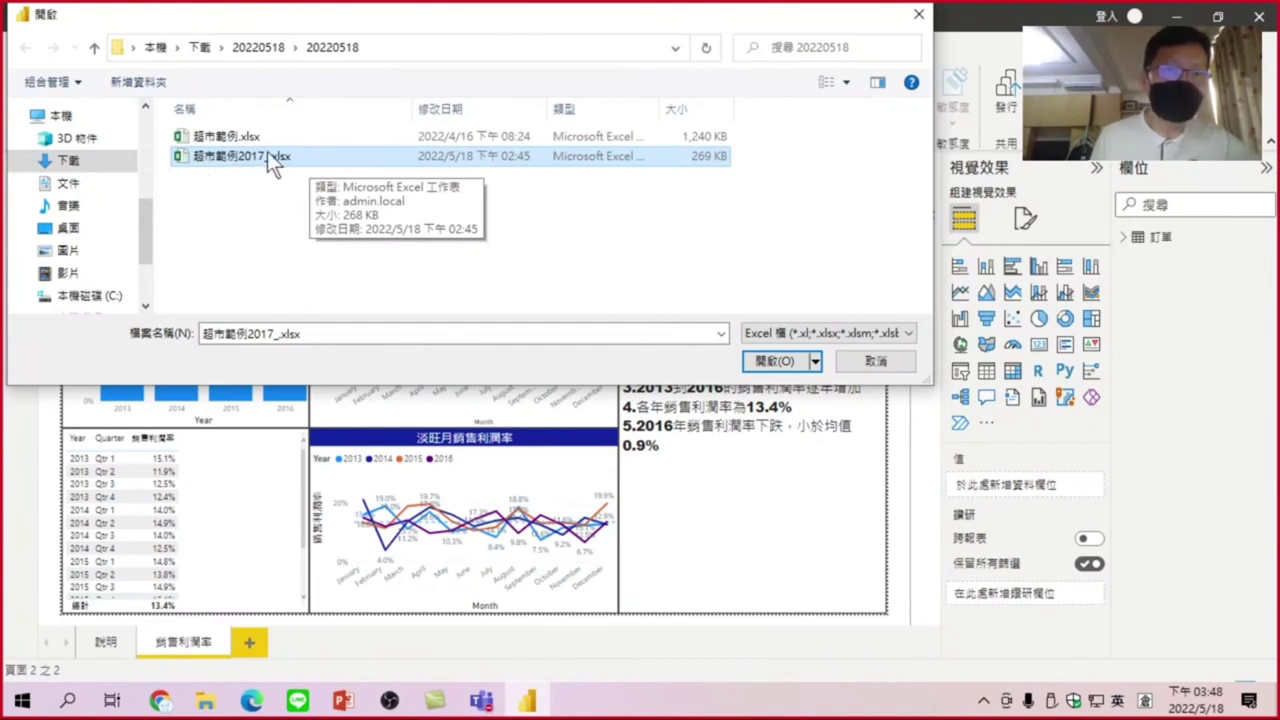
{"action": "left_click", "coordinate": [772, 368]}
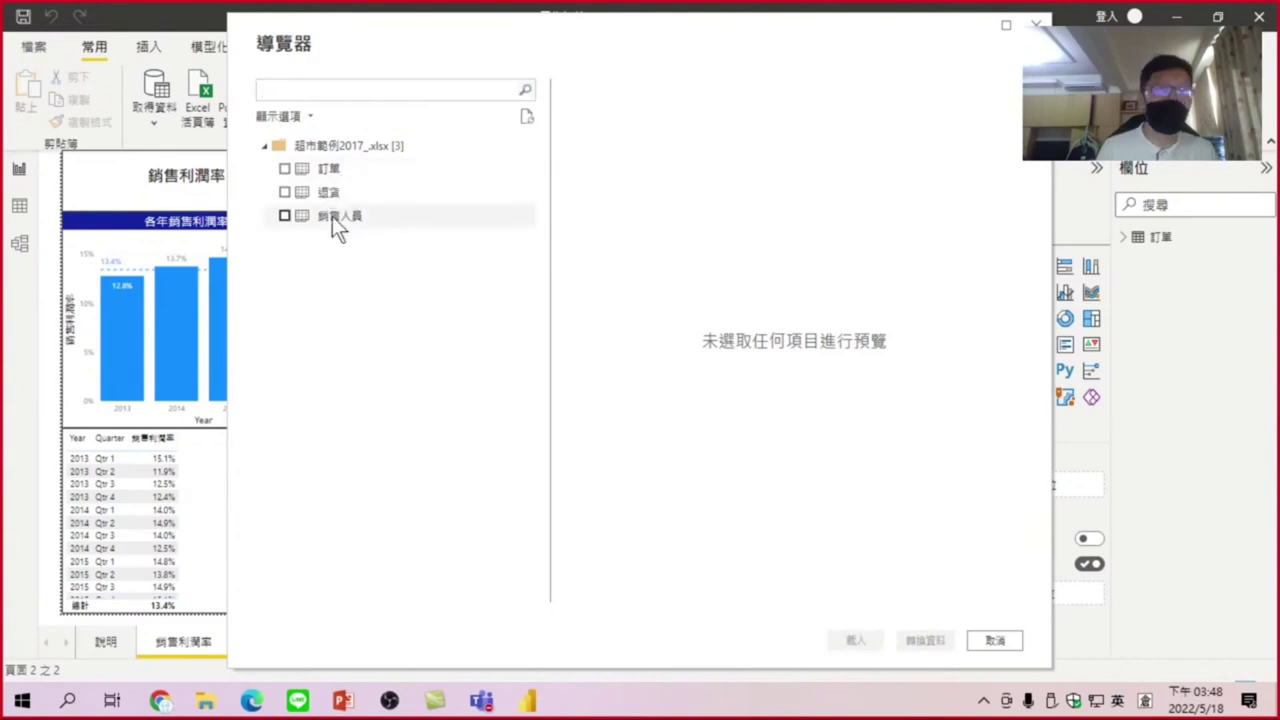
{"action": "left_click", "coordinate": [285, 168]}
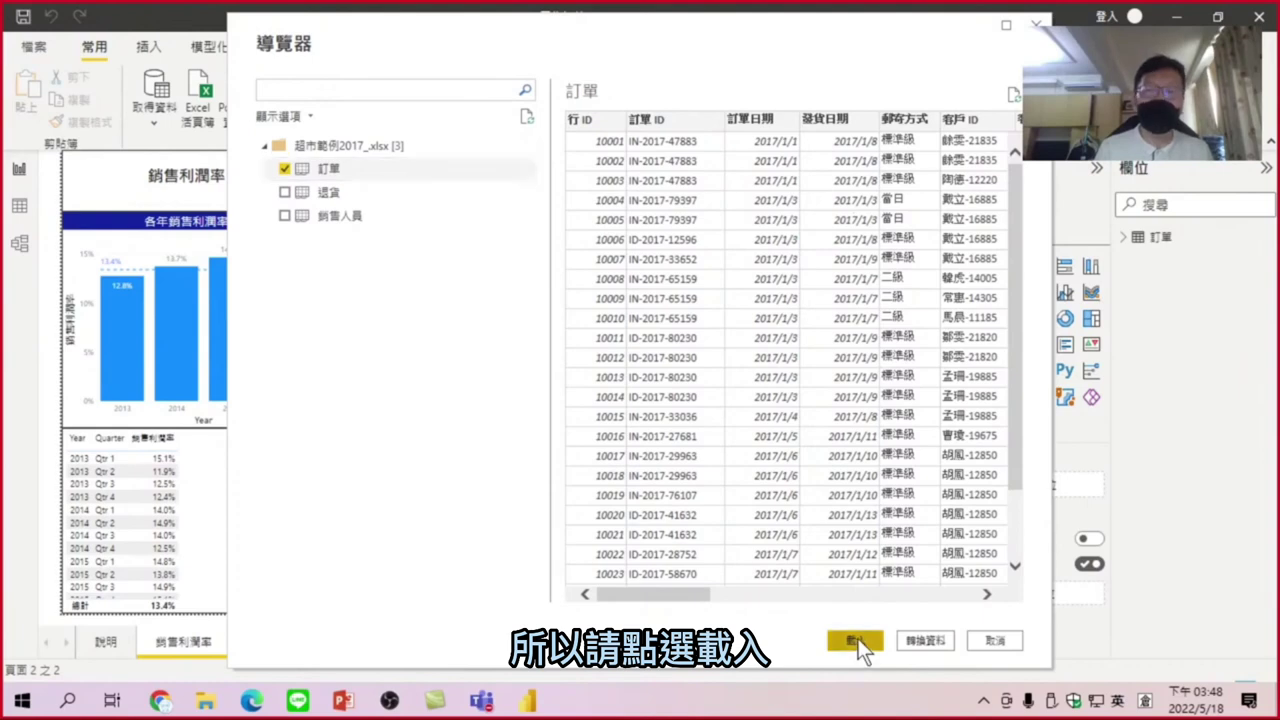
{"action": "left_click", "coordinate": [858, 639]}
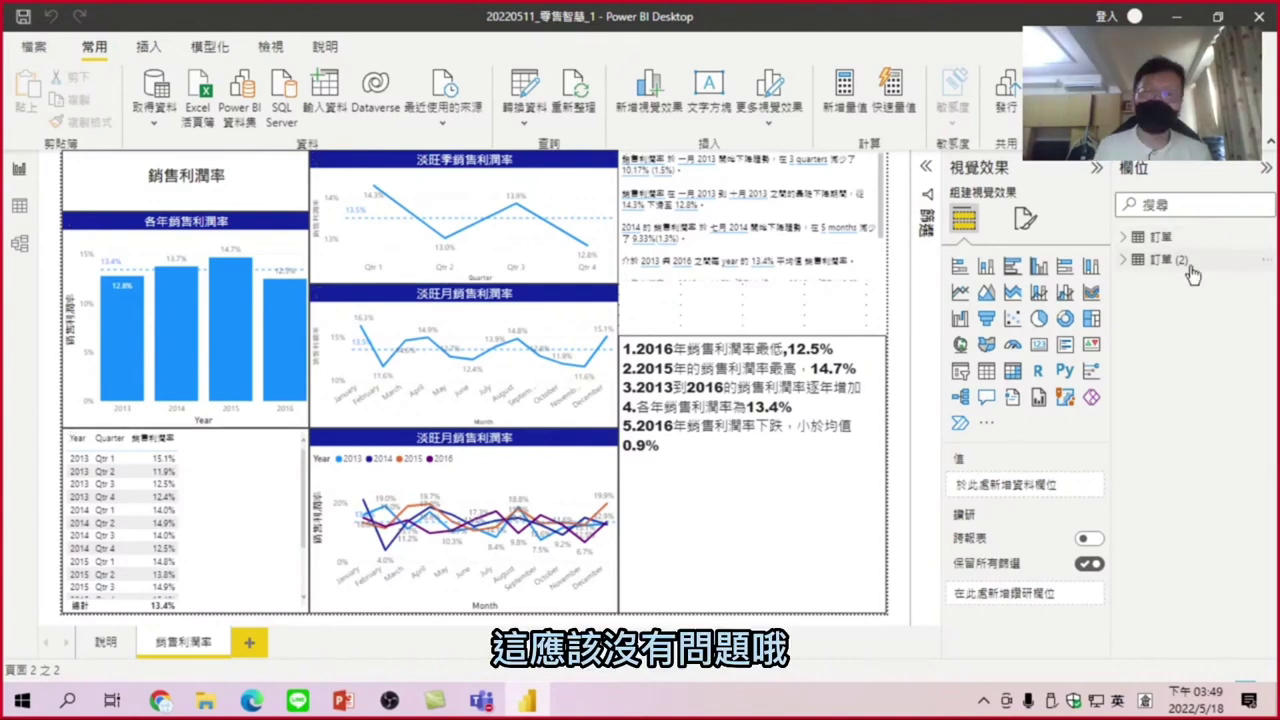
Step: In Data view, sort 訂單 by 發貨日期 latest-first, then display the 訂單 (2) table
{"action": "mouse_move", "coordinate": [1190, 275]}
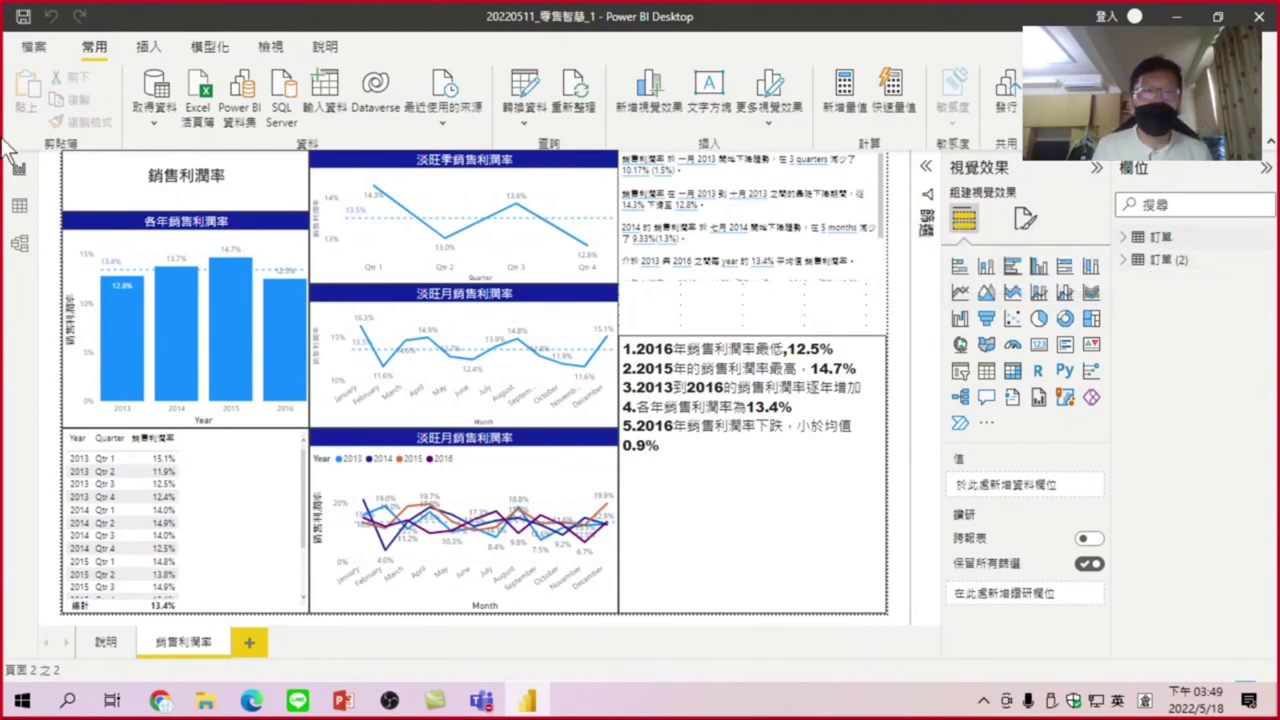
{"action": "left_click", "coordinate": [19, 205]}
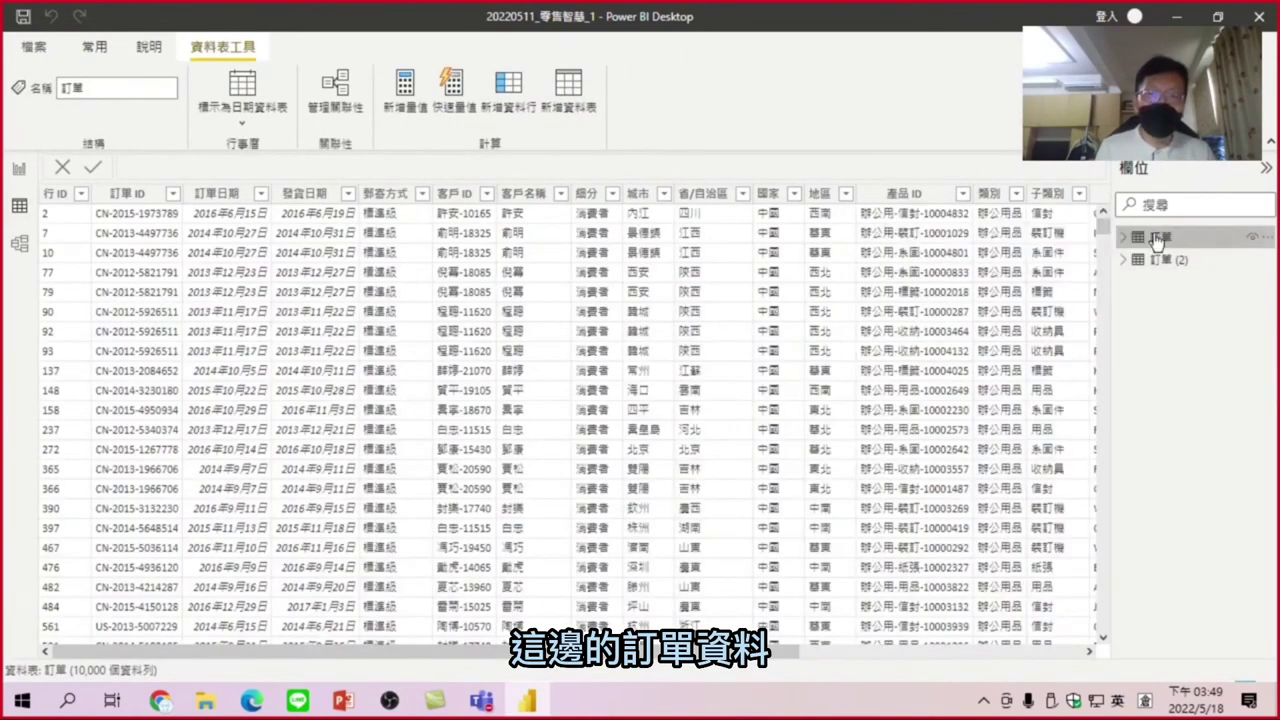
{"action": "left_click", "coordinate": [348, 193]}
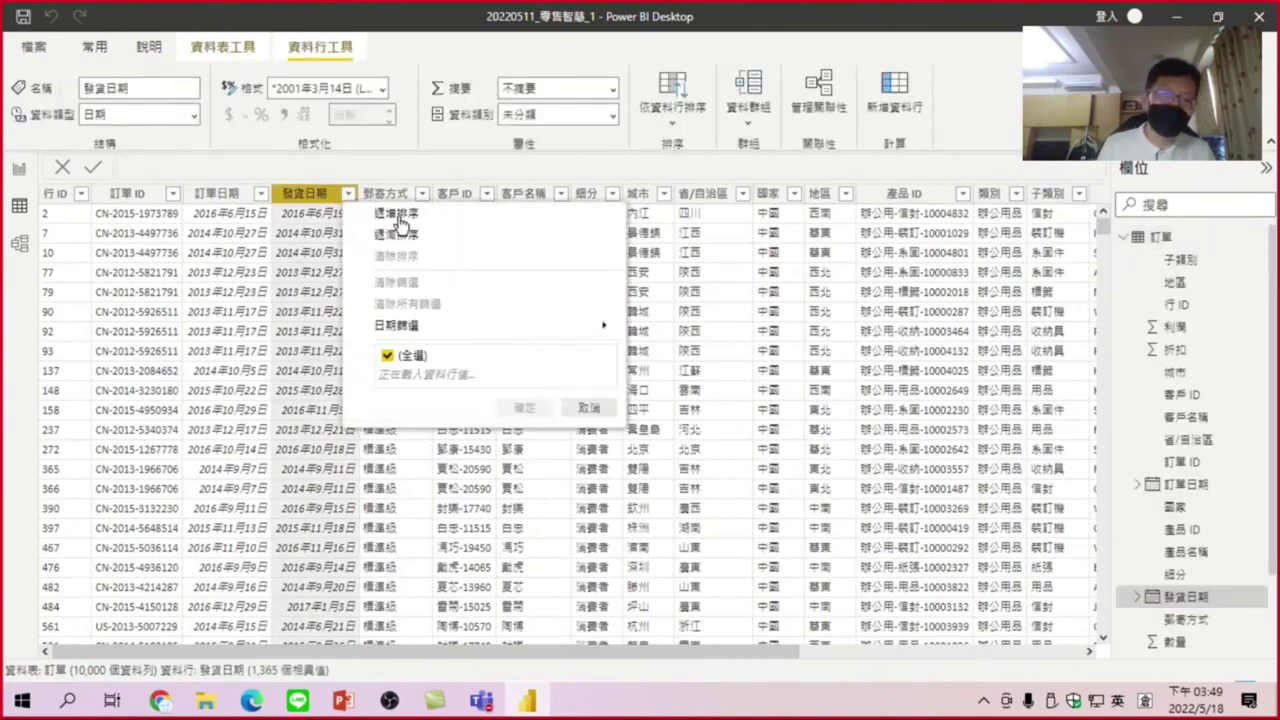
{"action": "left_click", "coordinate": [398, 215]}
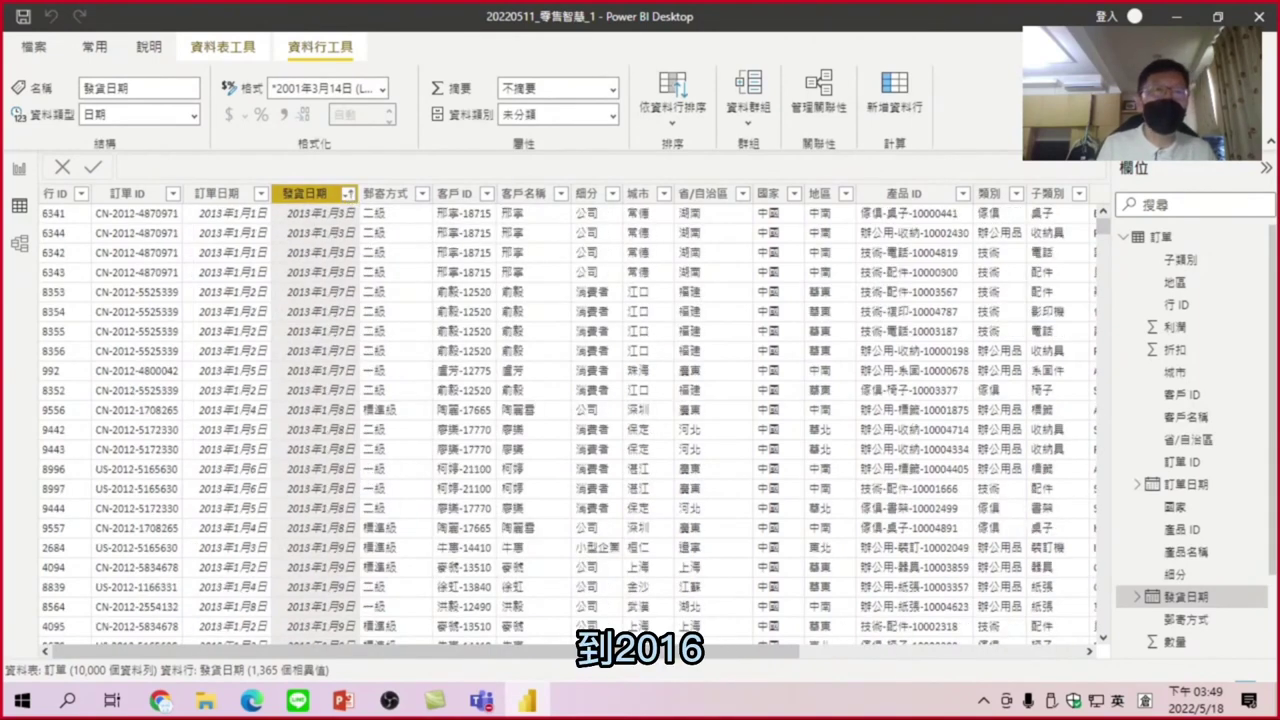
{"action": "left_click", "coordinate": [350, 195]}
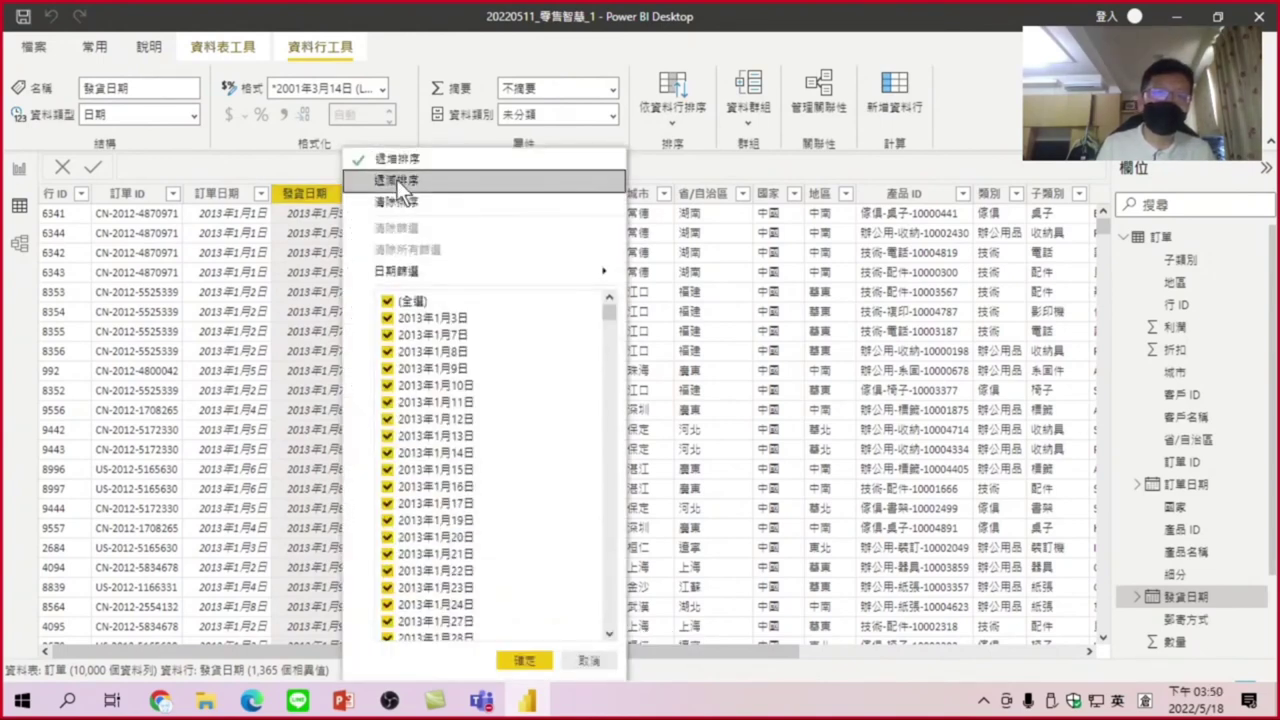
{"action": "left_click", "coordinate": [397, 180]}
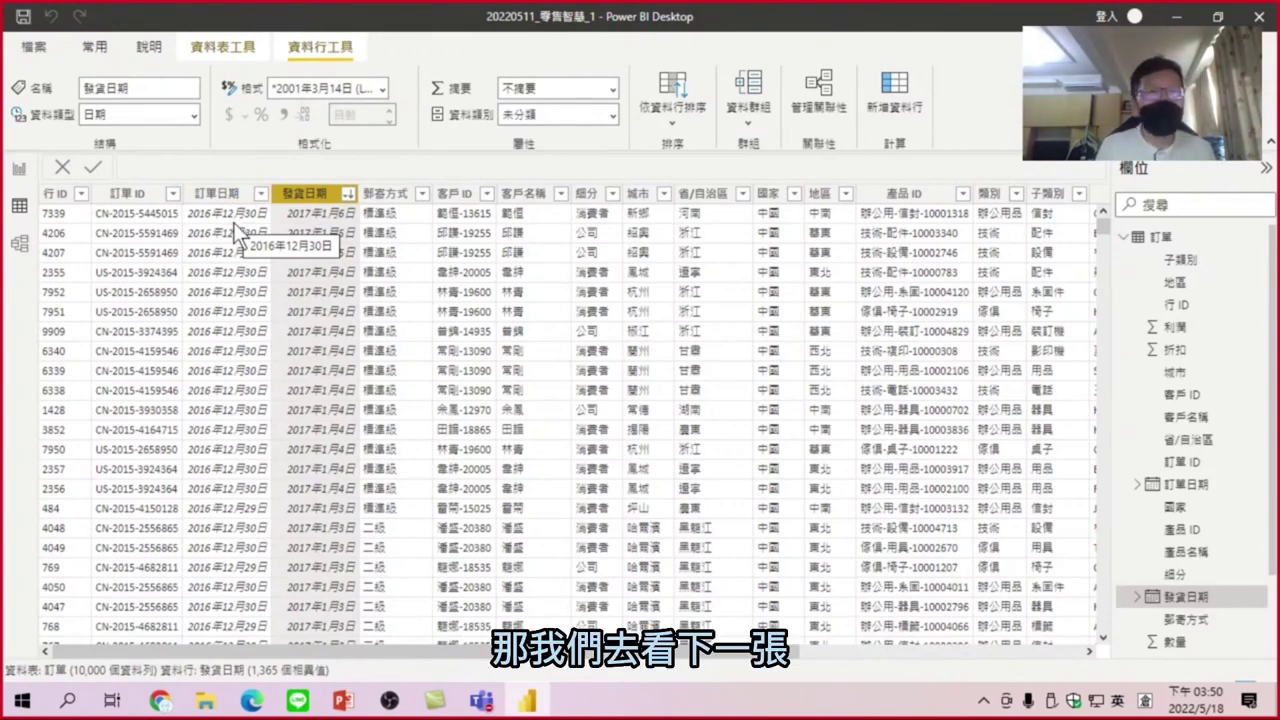
{"action": "left_click", "coordinate": [1122, 237]}
{"action": "left_click", "coordinate": [1165, 262]}
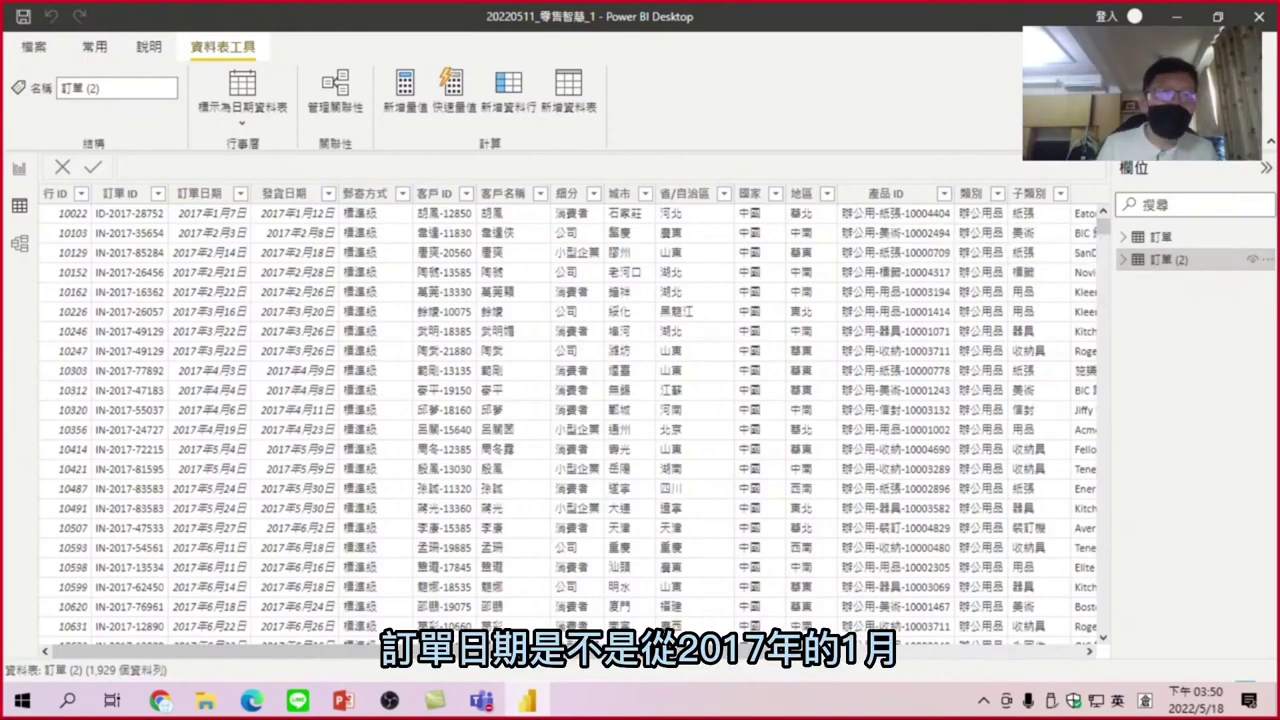
Step: Sort 訂單 (2) by 訂單日期 descending so 2017年12月31日 leads, then return to Report view
{"action": "left_click", "coordinate": [240, 194]}
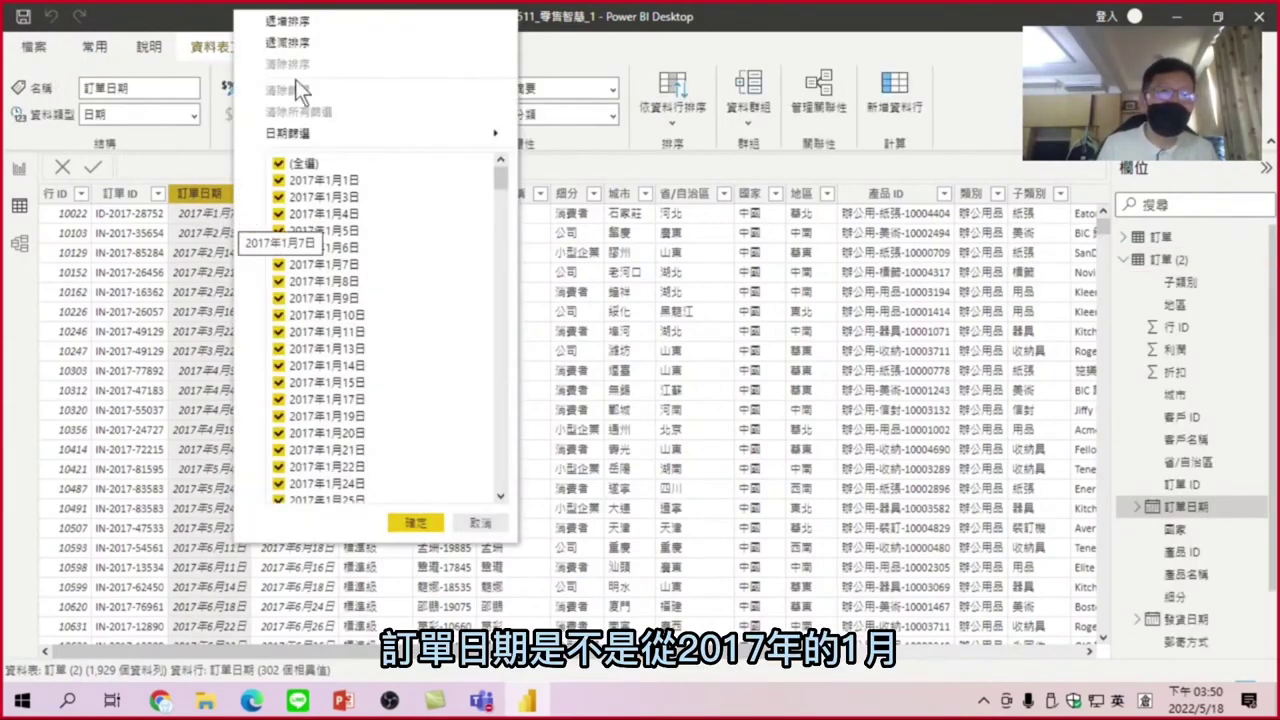
{"action": "left_click", "coordinate": [290, 22]}
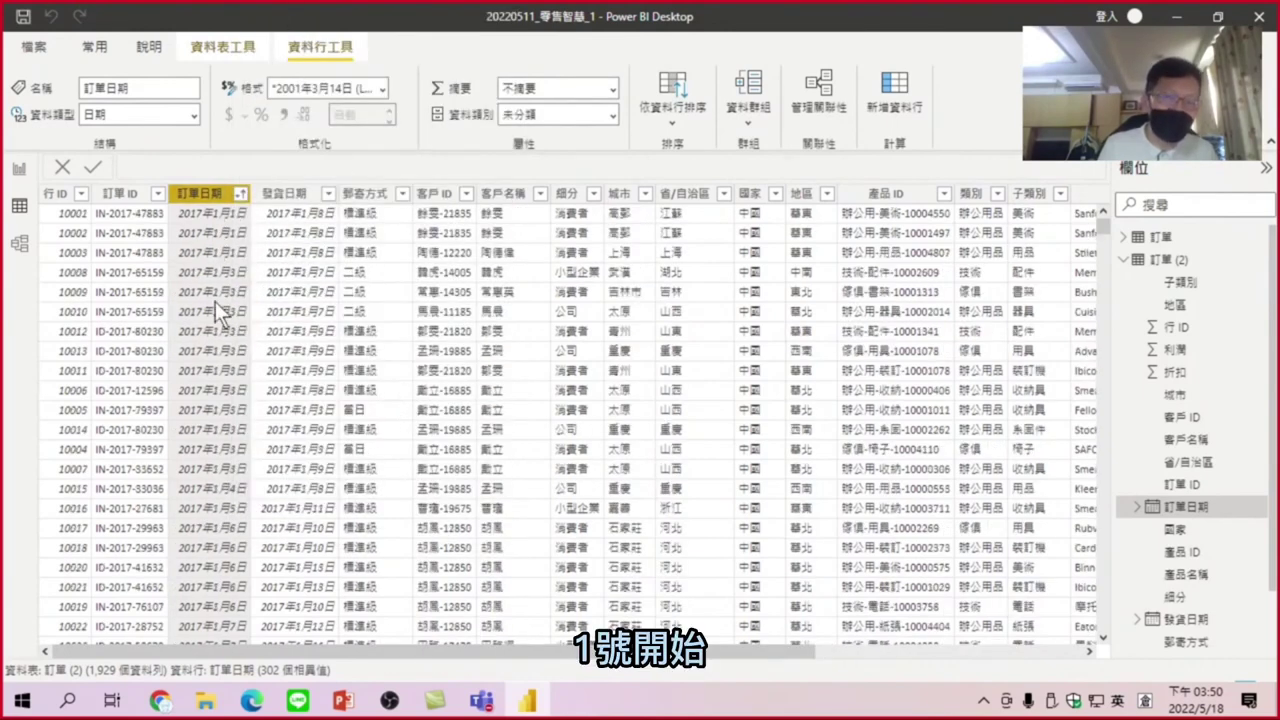
{"action": "left_click", "coordinate": [242, 195]}
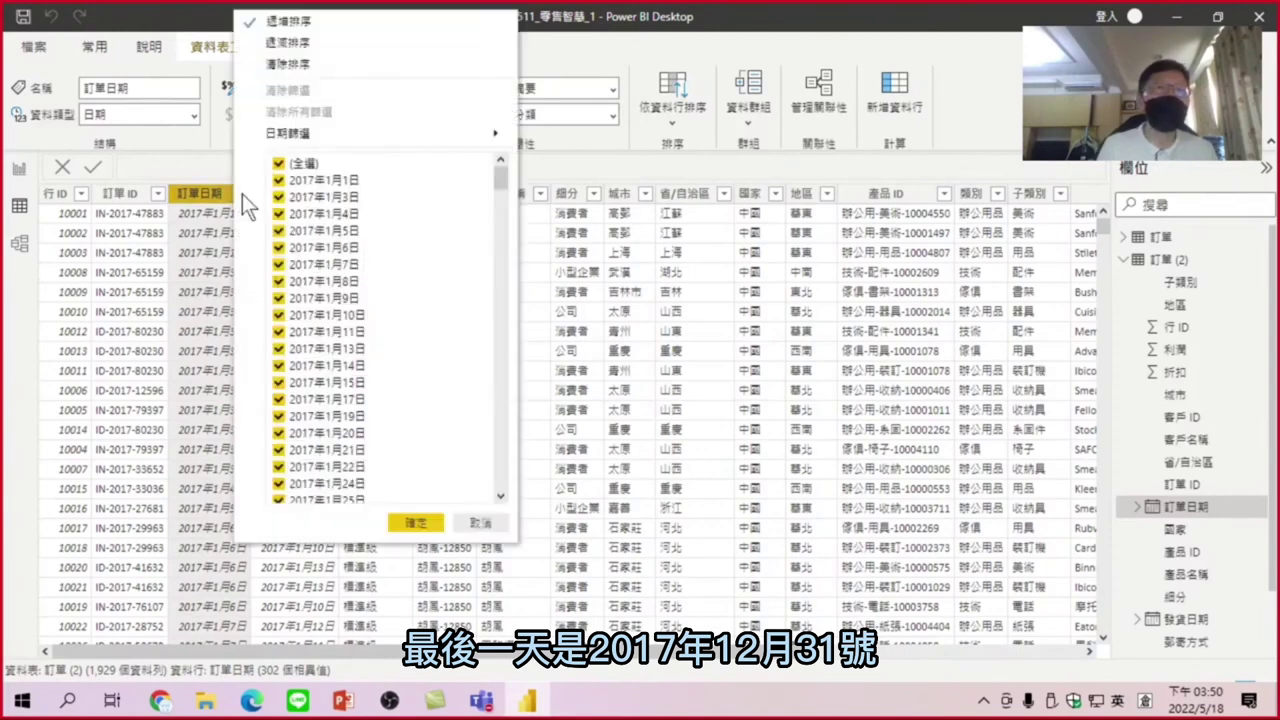
{"action": "left_click", "coordinate": [310, 43]}
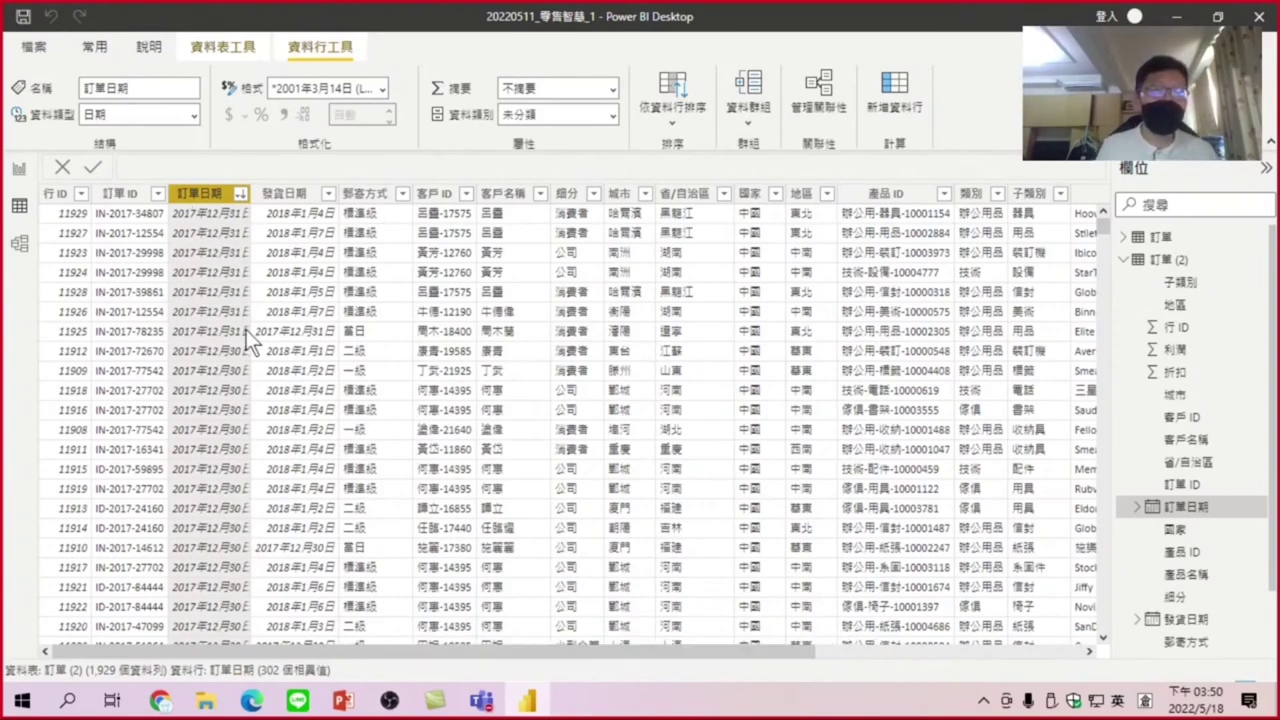
{"action": "left_click", "coordinate": [1123, 262]}
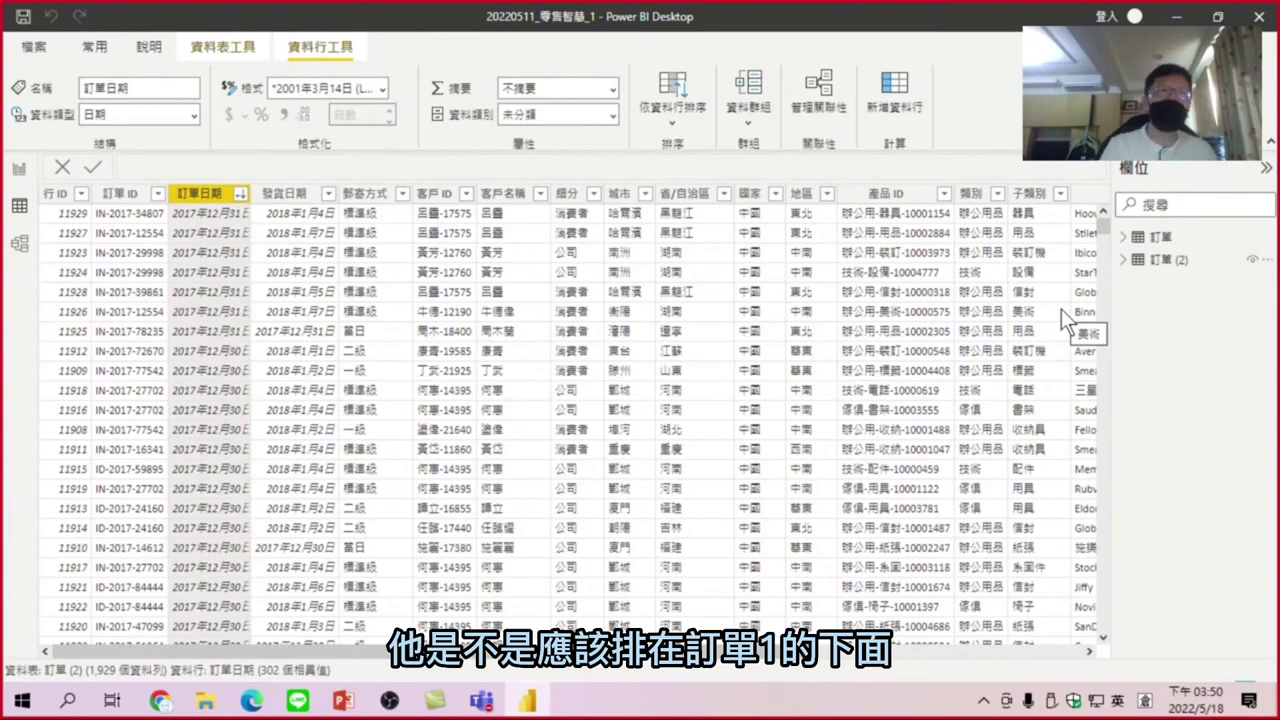
{"action": "left_click", "coordinate": [19, 169]}
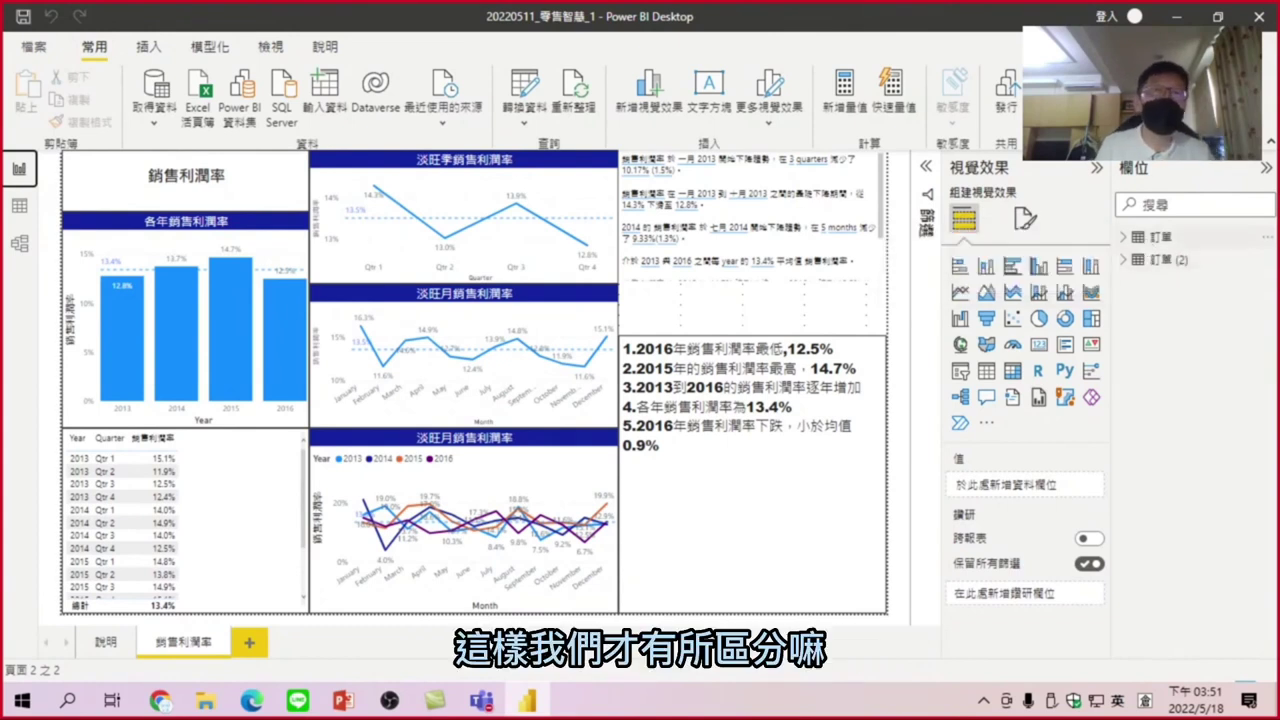
Step: Rename the 訂單 table in the Fields pane to 訂單_2013_
{"action": "right_click", "coordinate": [1164, 237]}
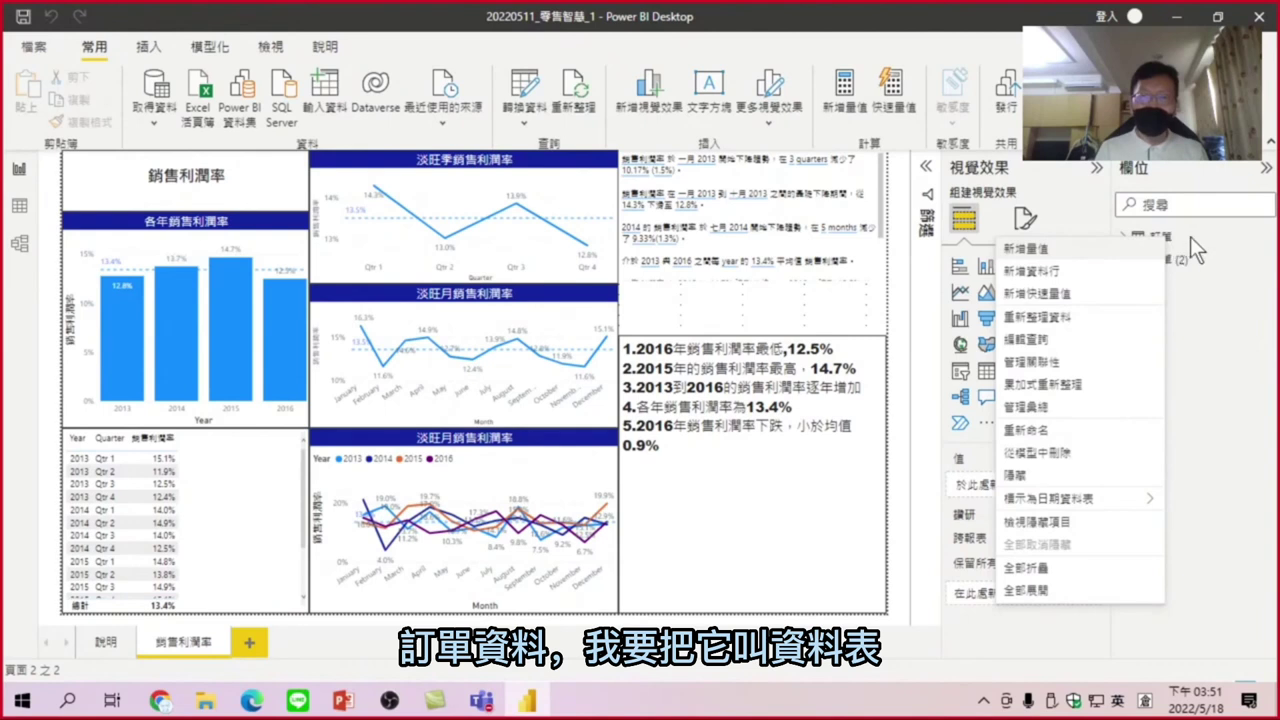
{"action": "left_click", "coordinate": [1177, 238]}
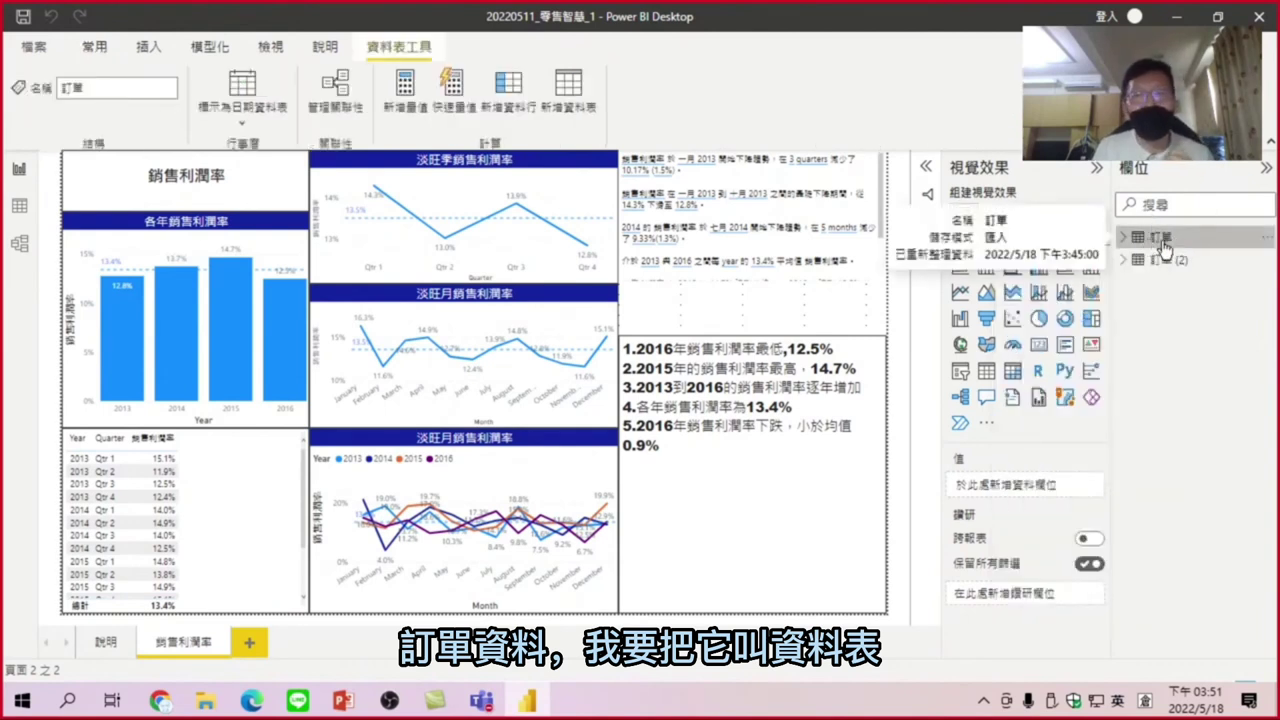
{"action": "left_click", "coordinate": [1122, 238]}
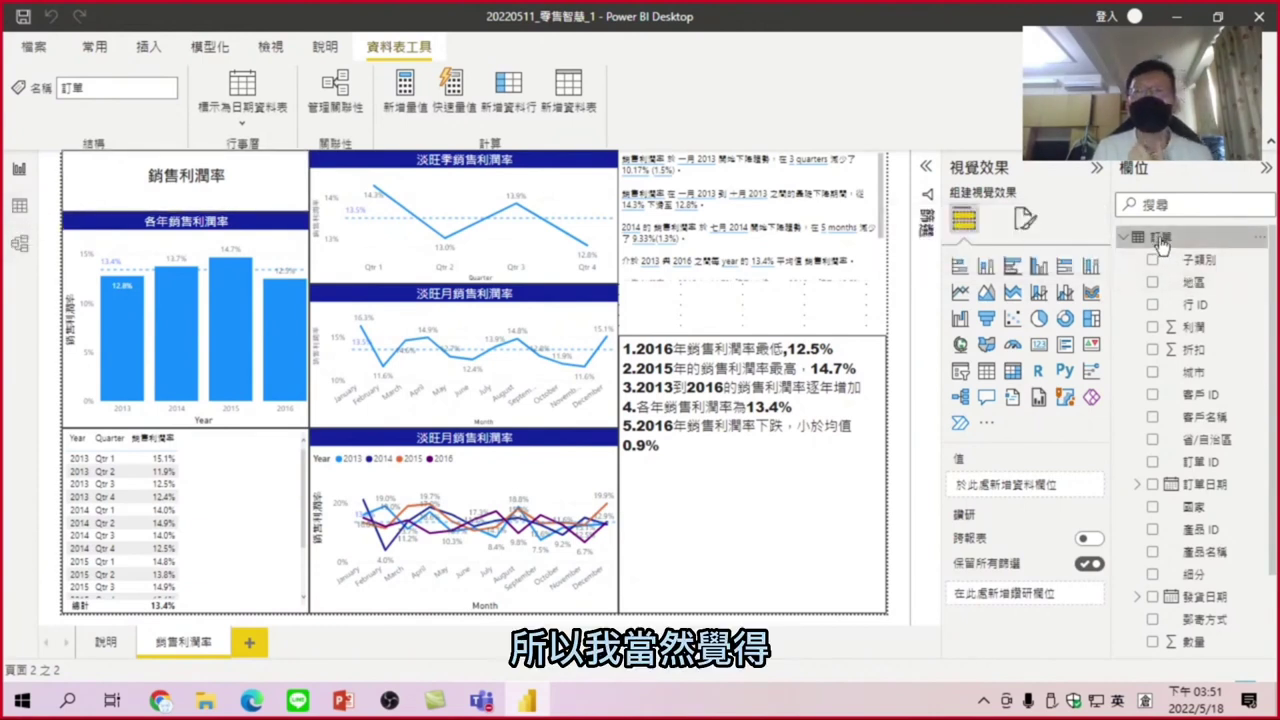
{"action": "mouse_move", "coordinate": [1157, 243]}
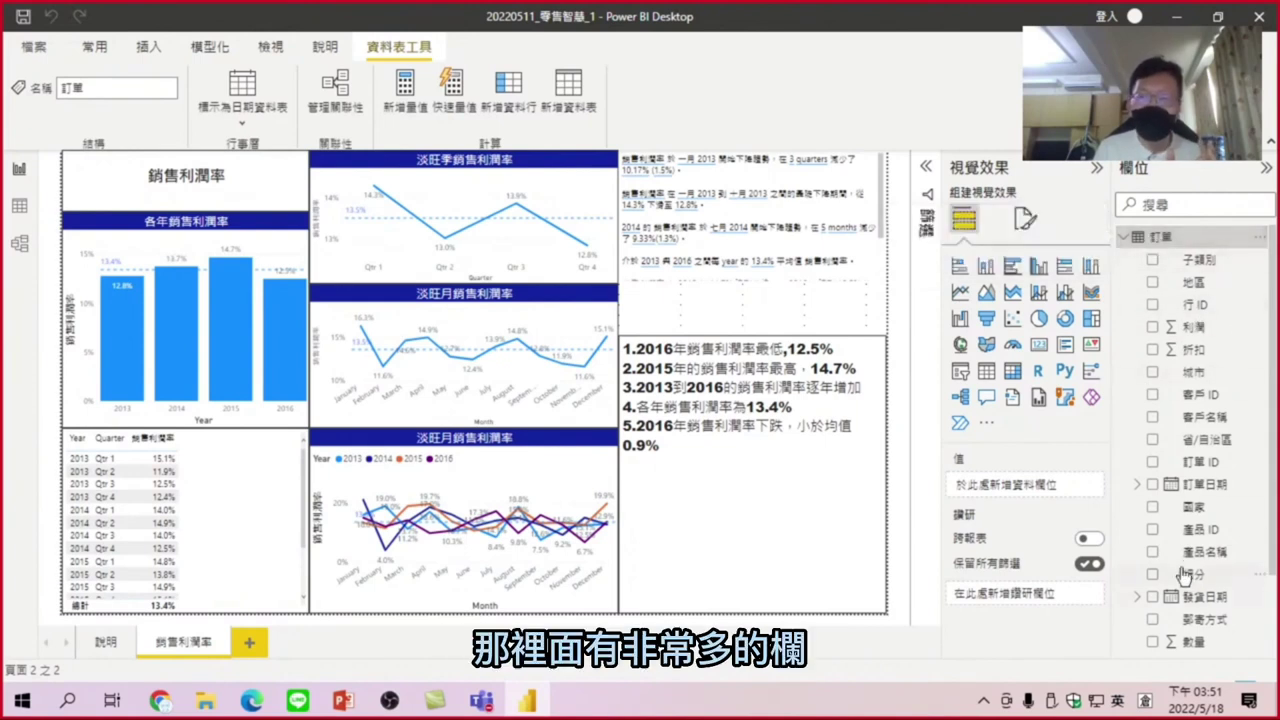
{"action": "left_click", "coordinate": [1124, 241]}
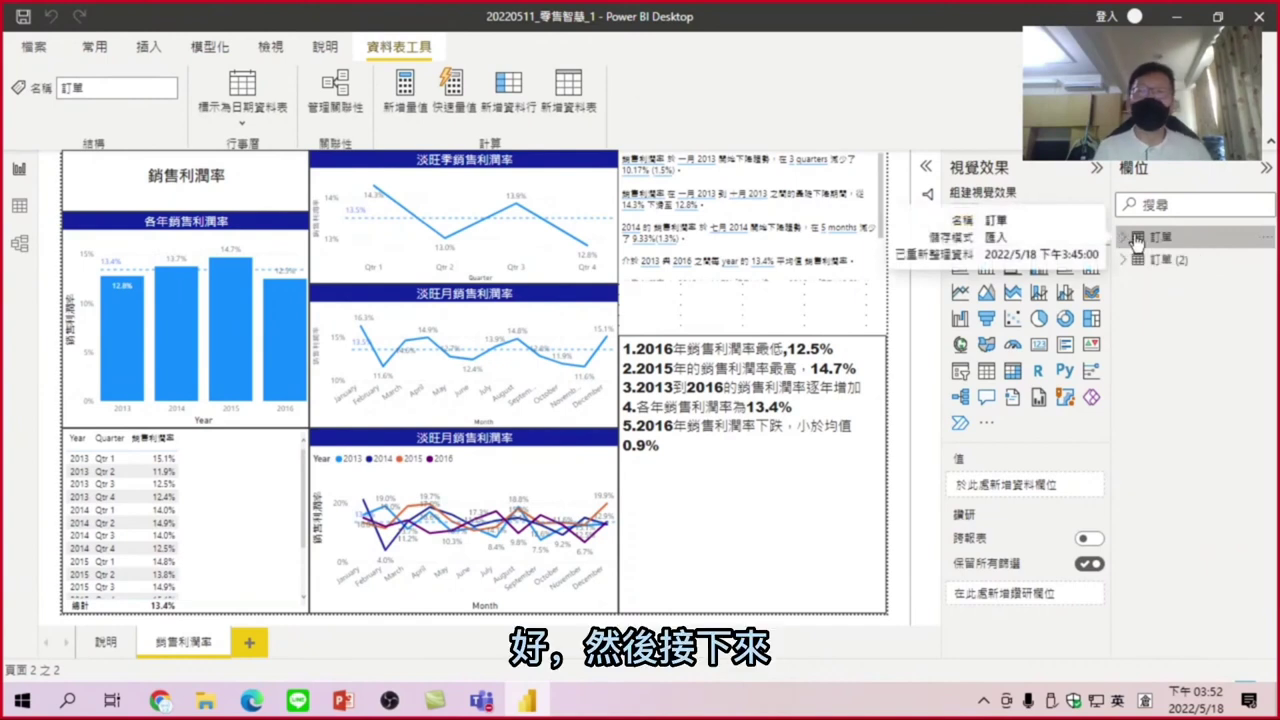
{"action": "right_click", "coordinate": [1162, 239]}
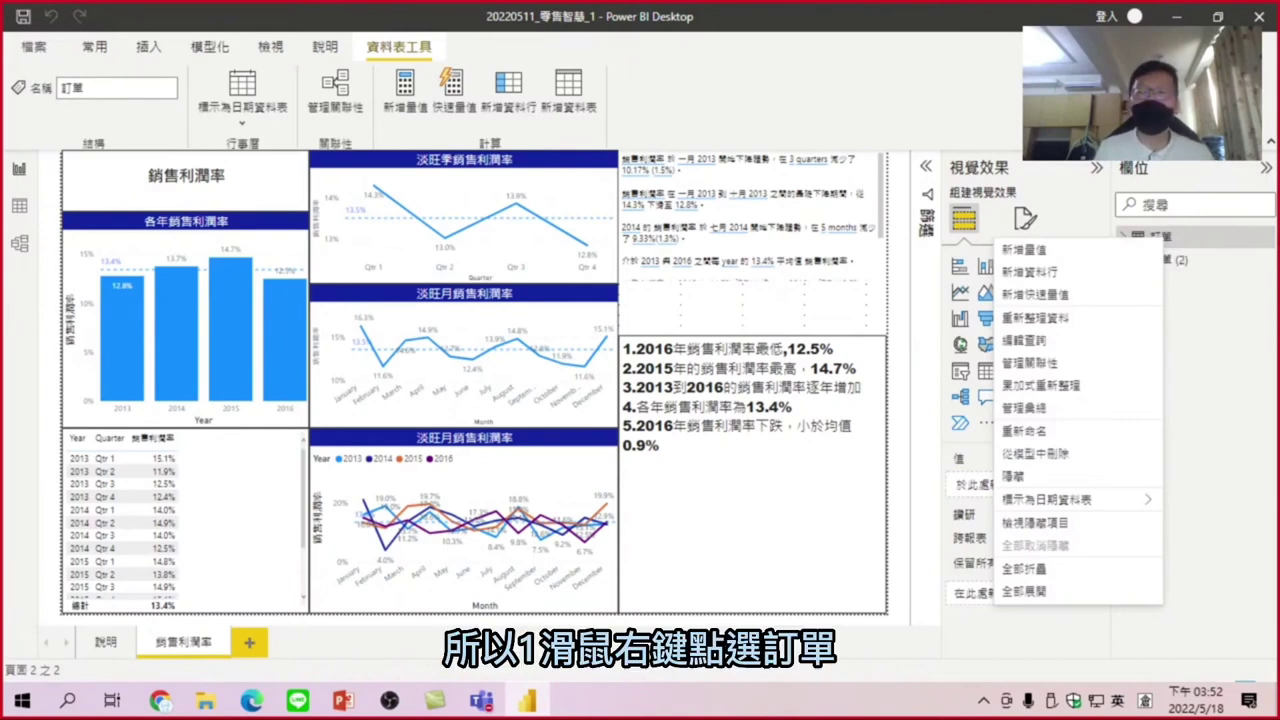
{"action": "left_click", "coordinate": [1165, 241]}
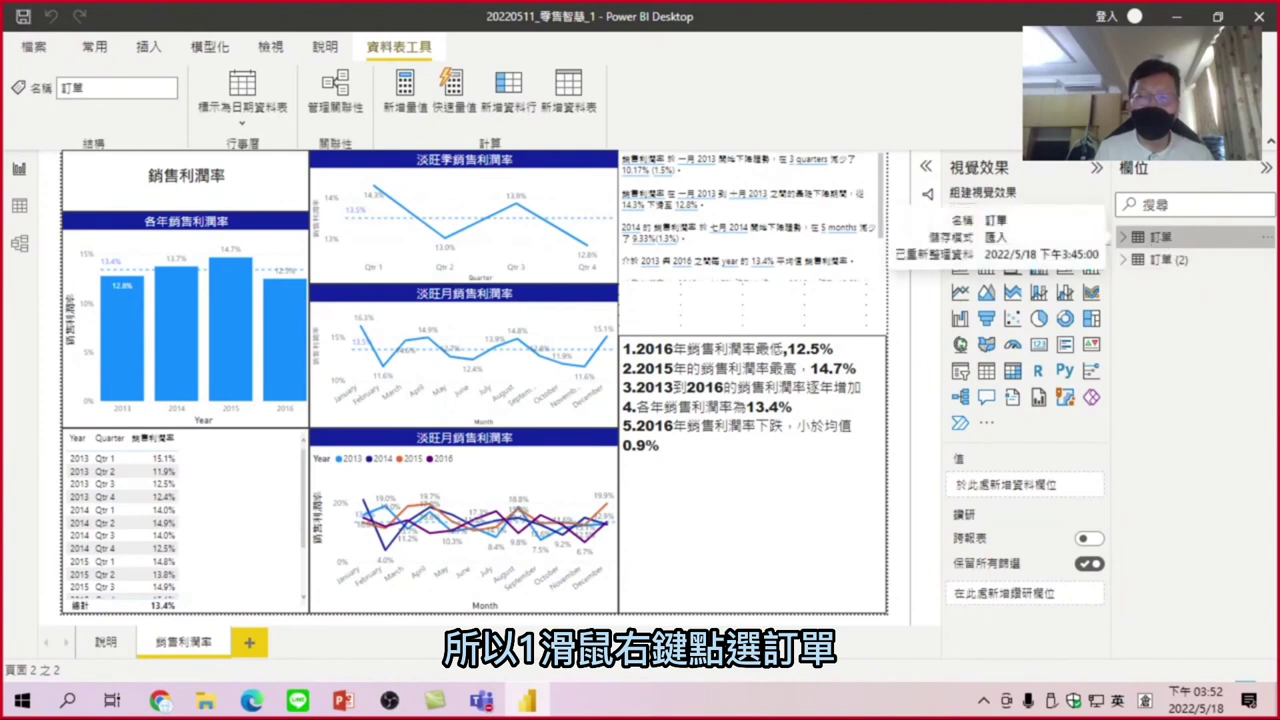
{"action": "right_click", "coordinate": [1160, 245]}
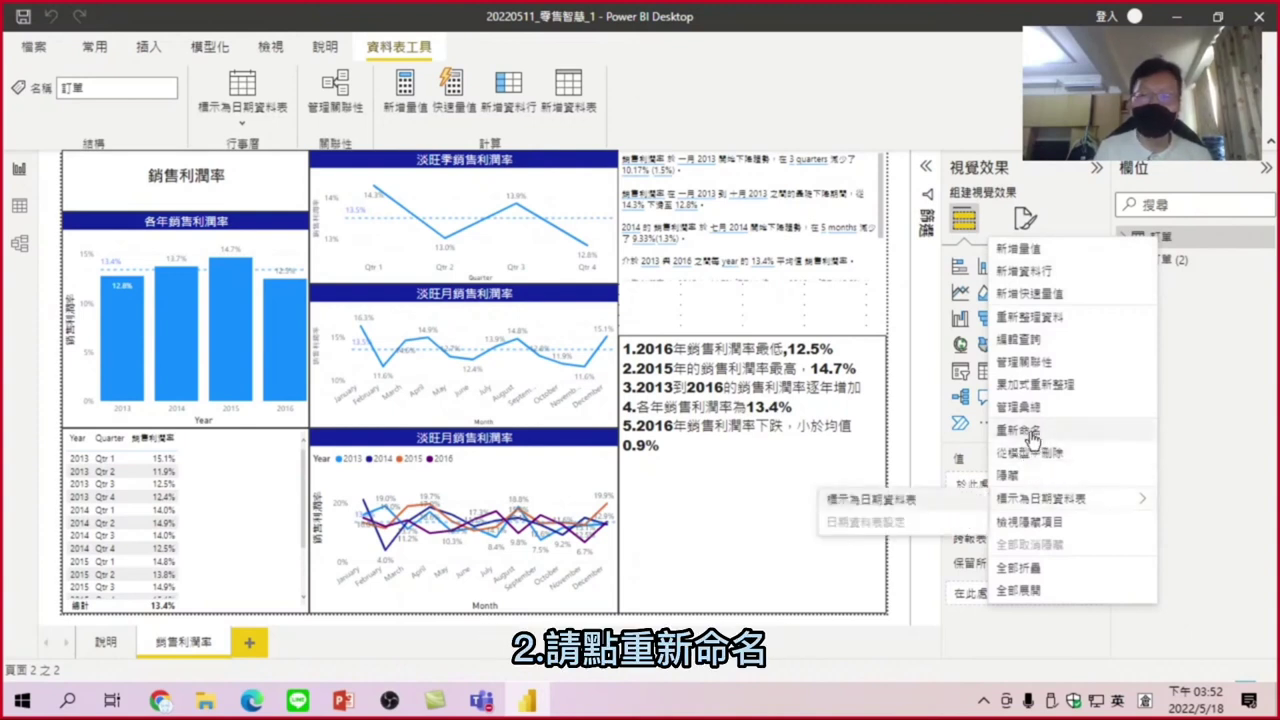
{"action": "left_click", "coordinate": [1026, 431]}
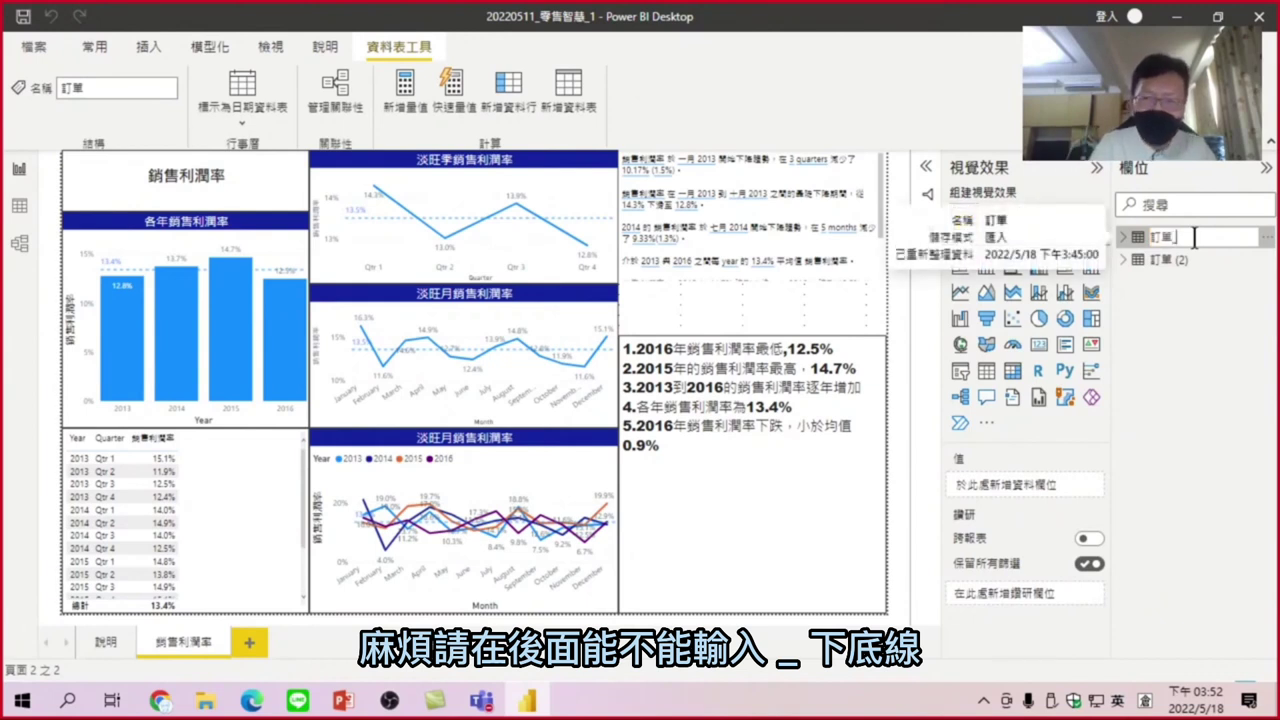
{"action": "type", "text": "_"}
{"action": "key", "text": "BackSpace"}
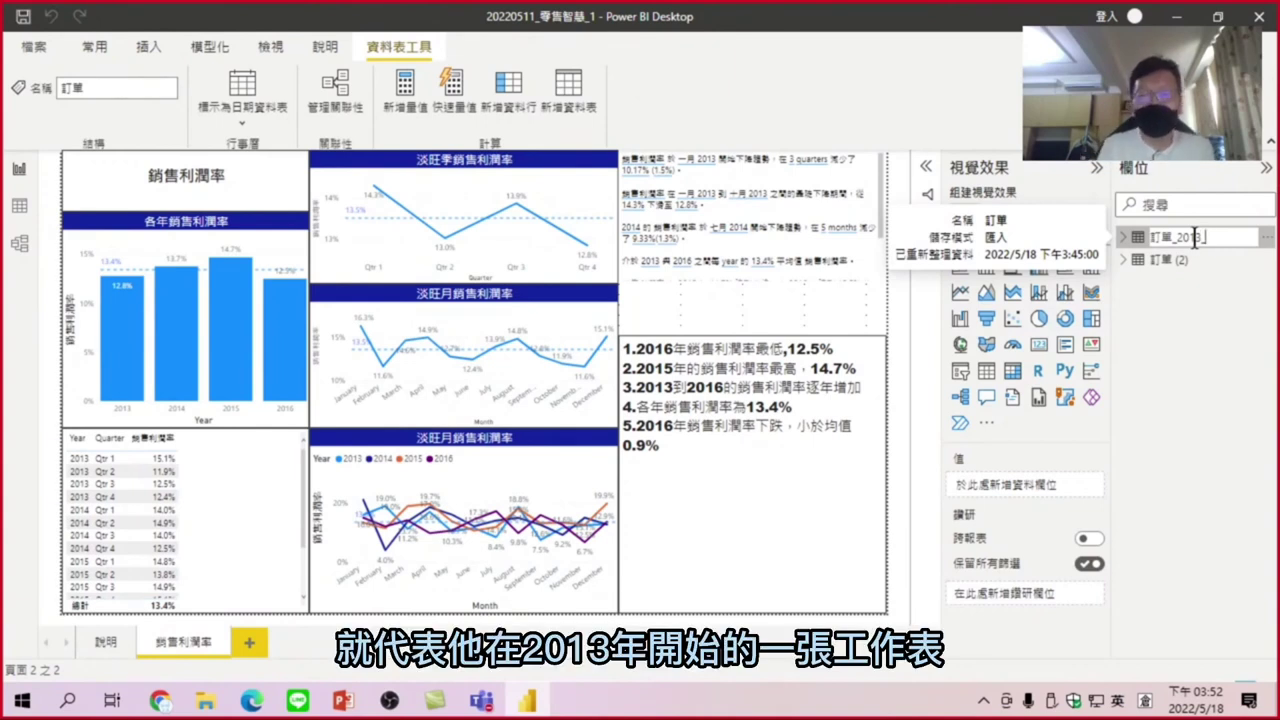
{"action": "key", "text": "Return"}
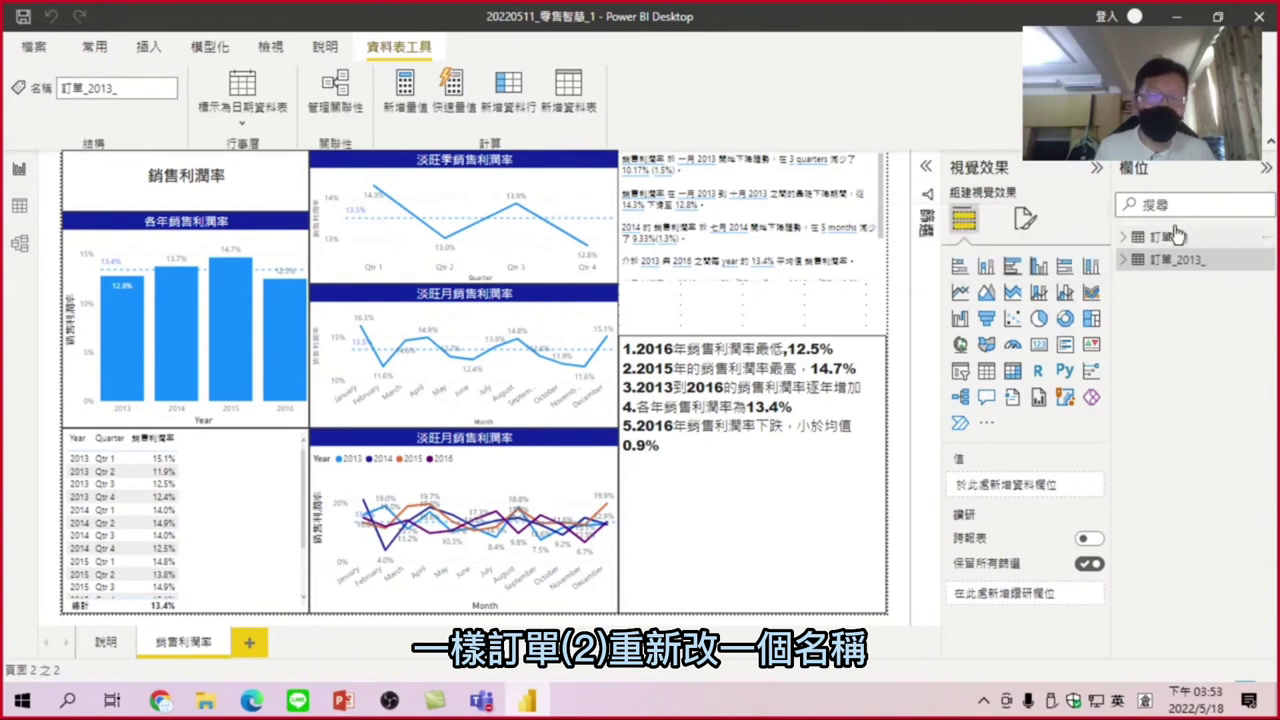
Step: Rename 訂單 (2) in the Fields pane to 訂單_2017_
{"action": "right_click", "coordinate": [1167, 238]}
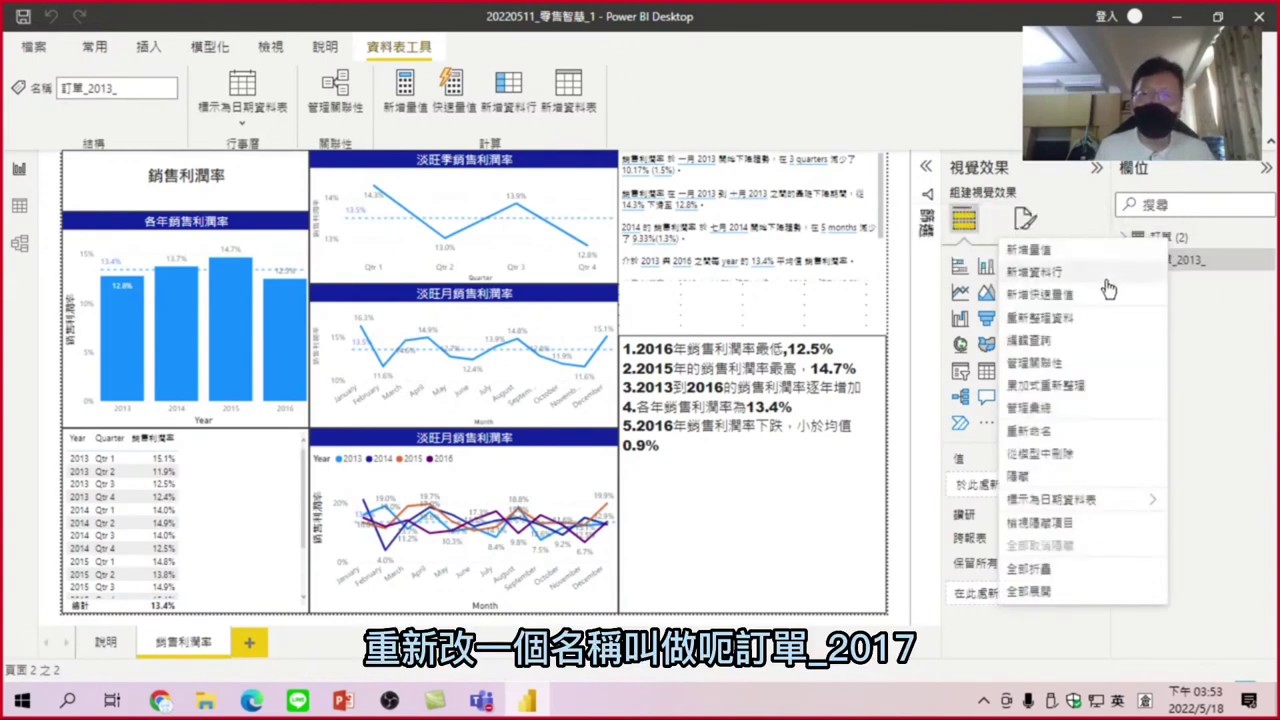
{"action": "left_click", "coordinate": [1047, 431]}
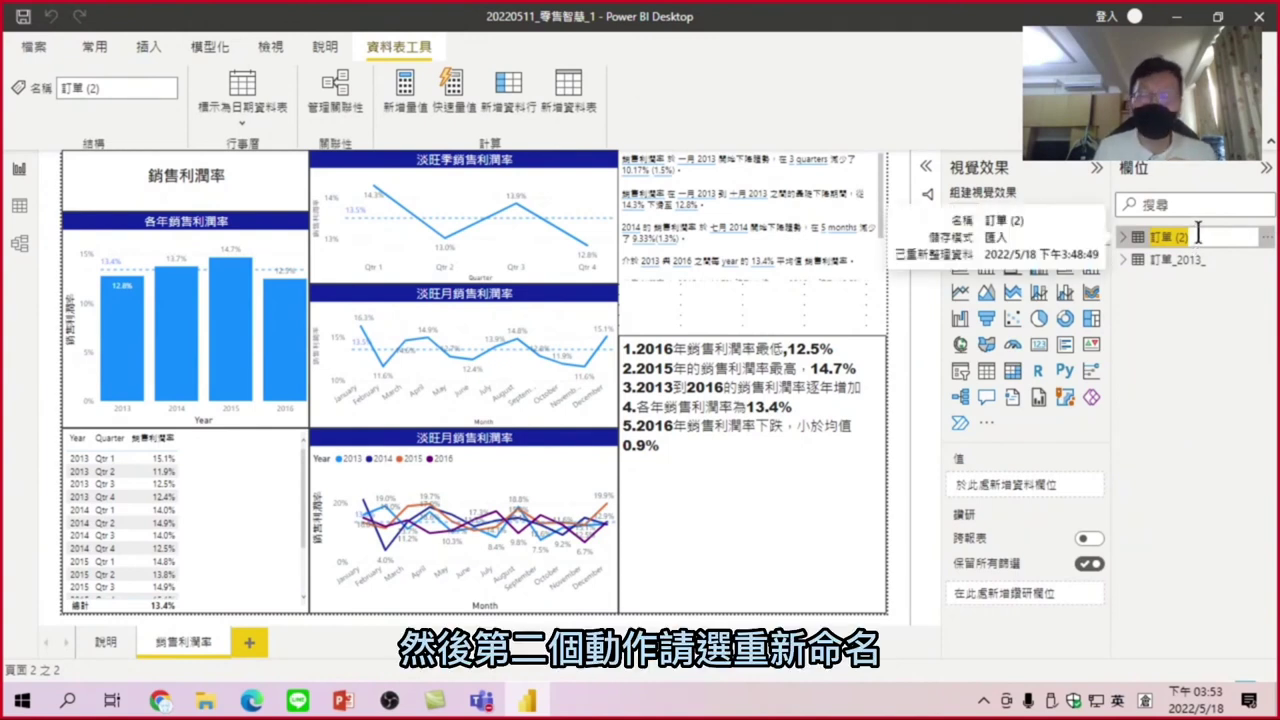
{"action": "left_click", "coordinate": [1197, 235]}
{"action": "key", "text": "BackSpace"}
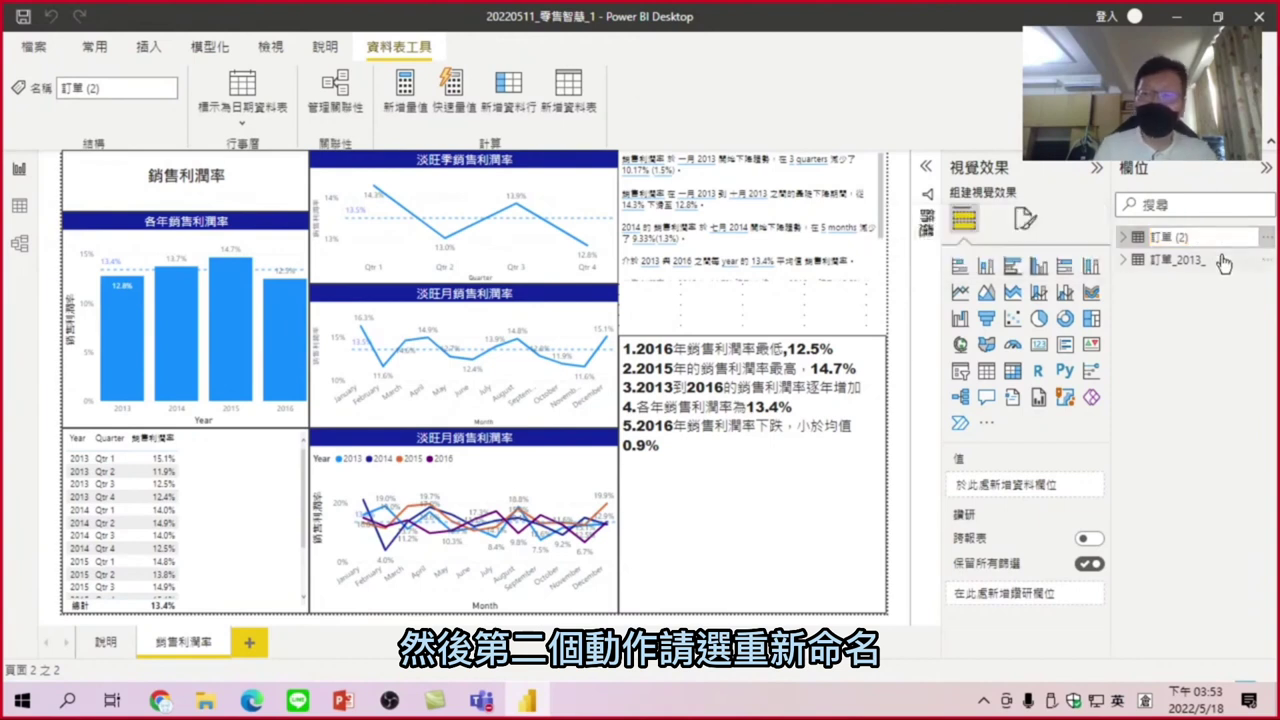
{"action": "key", "text": "BackSpace"}
{"action": "key", "text": "BackSpace"}
{"action": "key", "text": "BackSpace"}
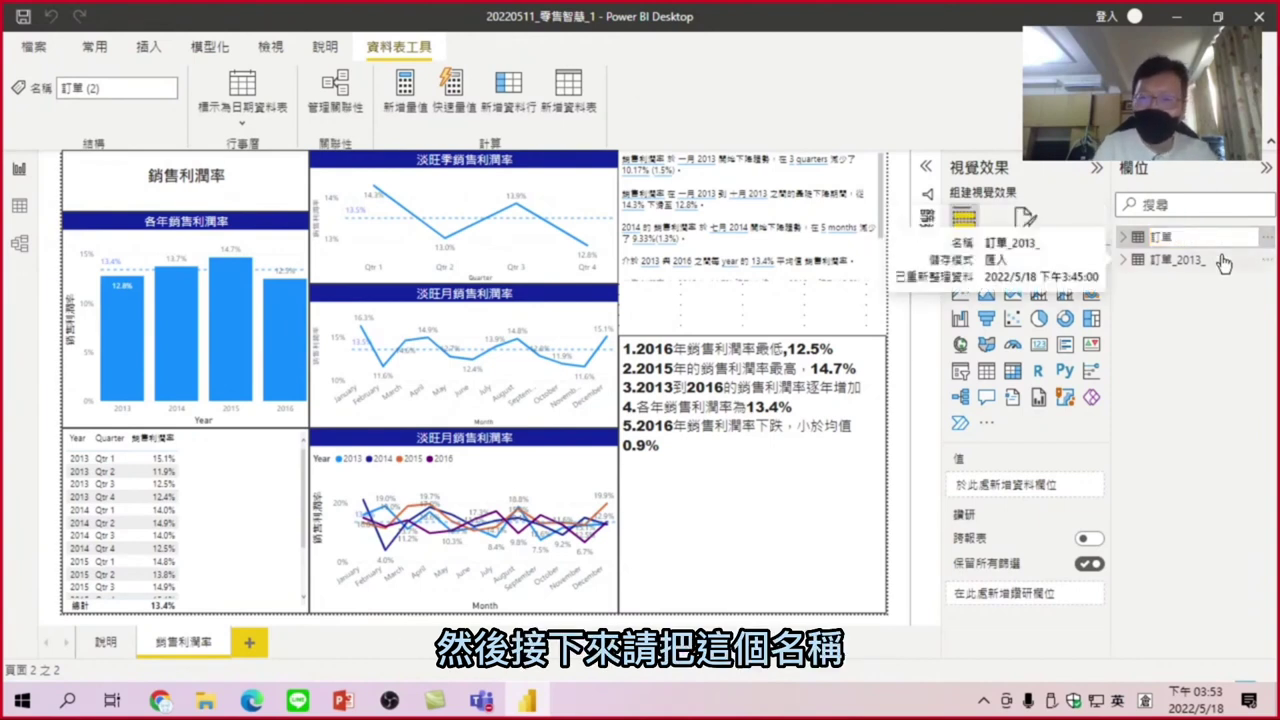
{"action": "type", "text": "_2017_"}
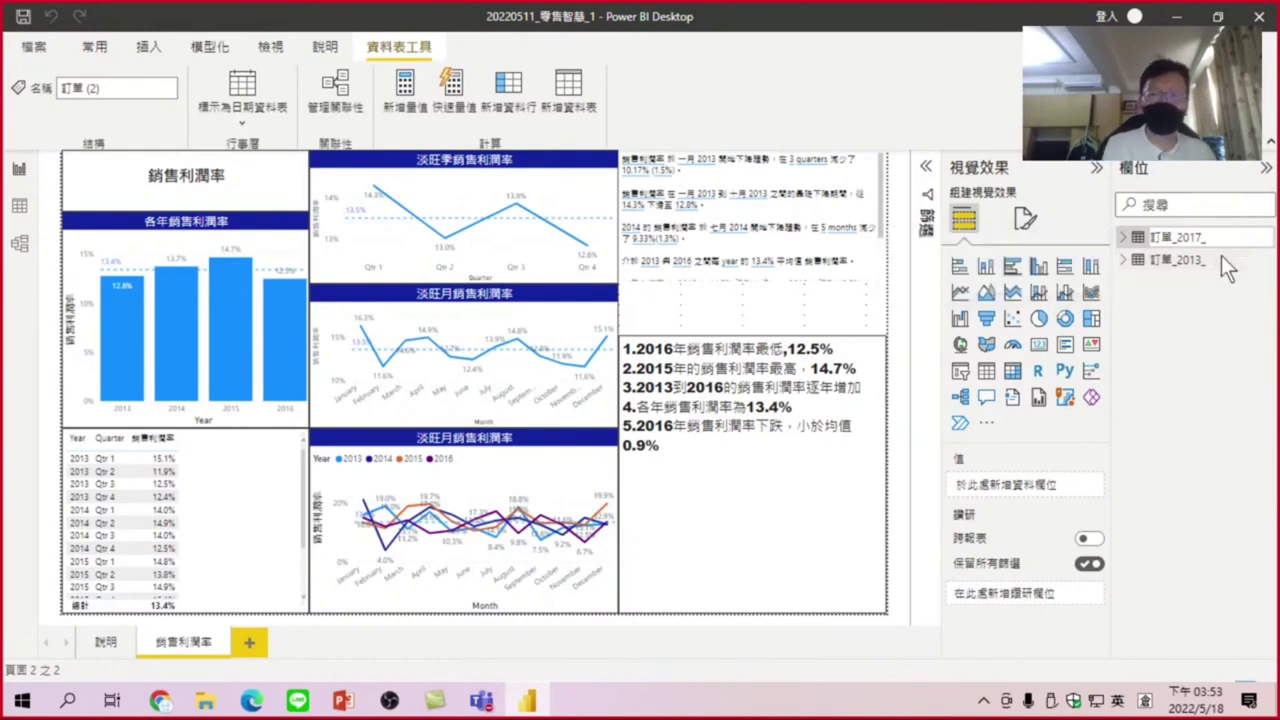
{"action": "key", "text": "Return"}
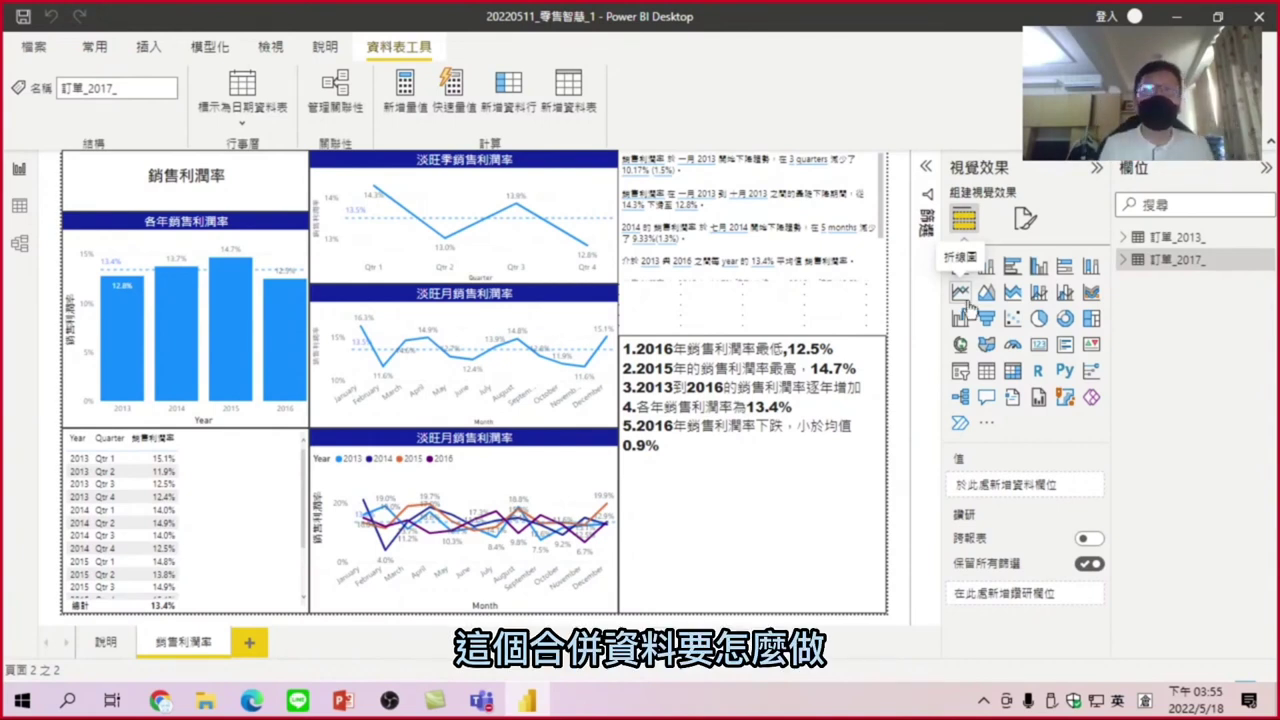
Step: Open Power Query via 轉換資料 and start 合併 > 附加查詢 on the 訂單_2013_ query
{"action": "left_click", "coordinate": [96, 50]}
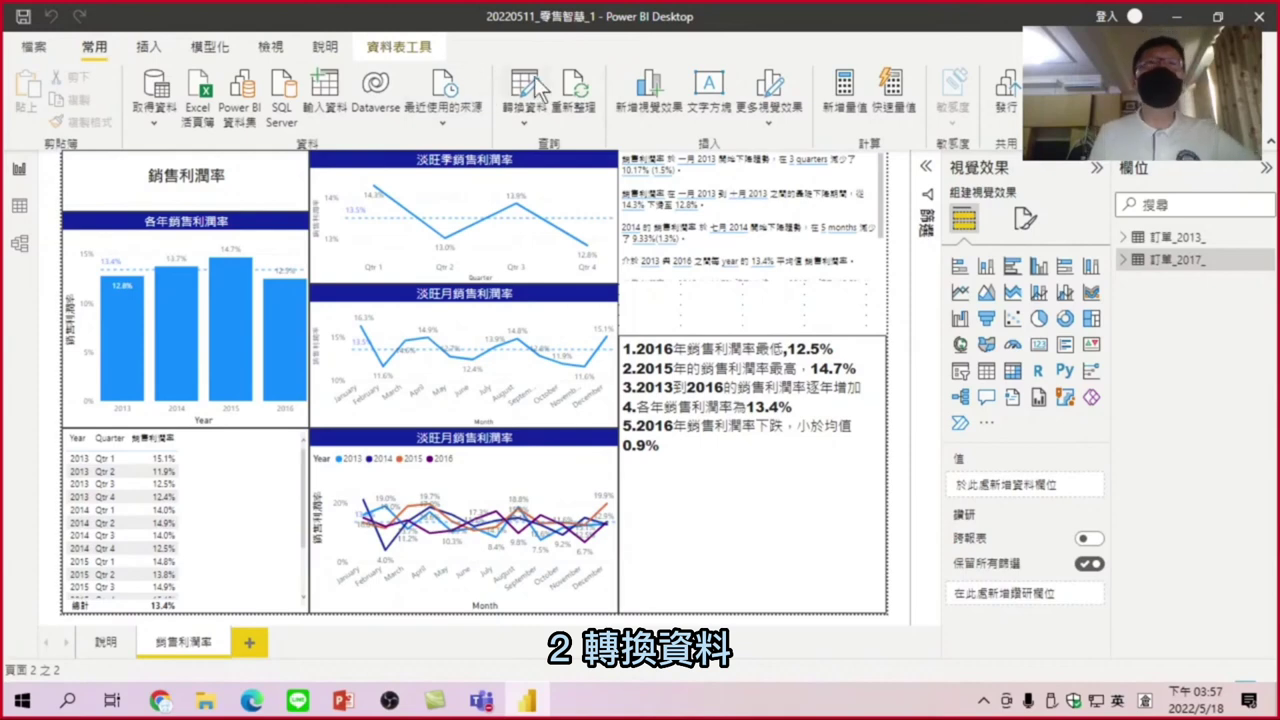
{"action": "left_click", "coordinate": [527, 88]}
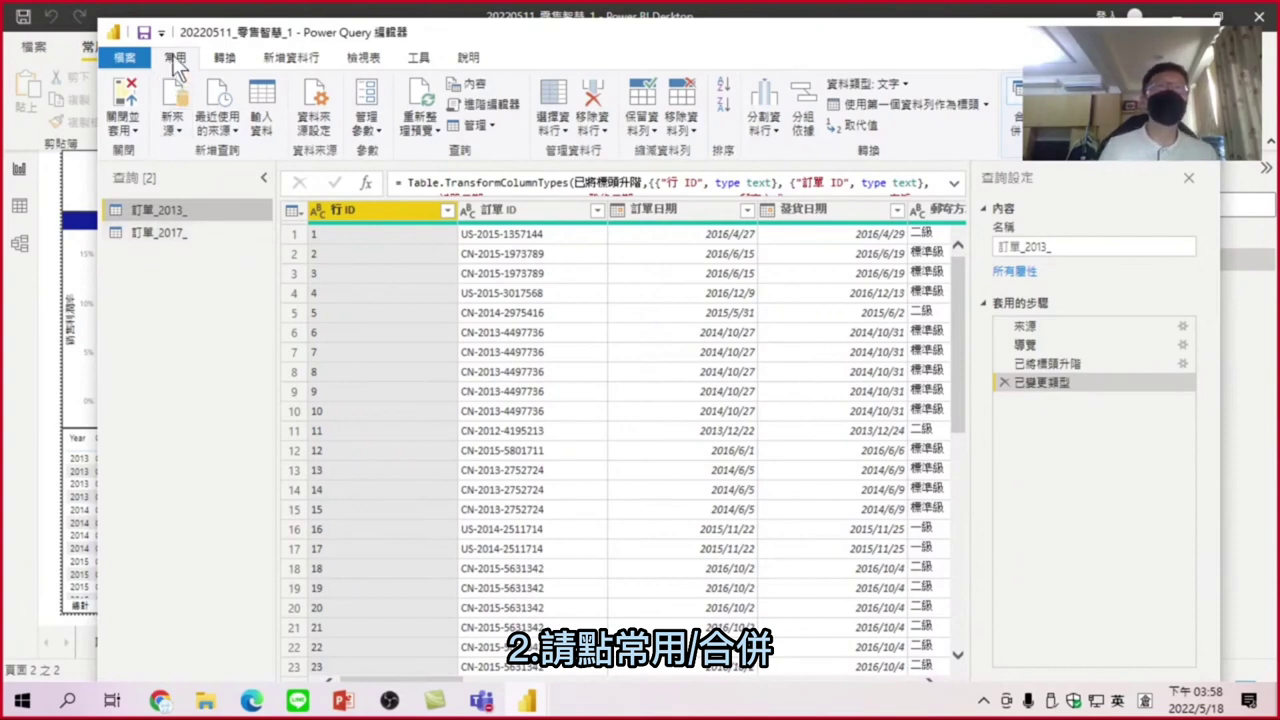
{"action": "left_click", "coordinate": [1018, 139]}
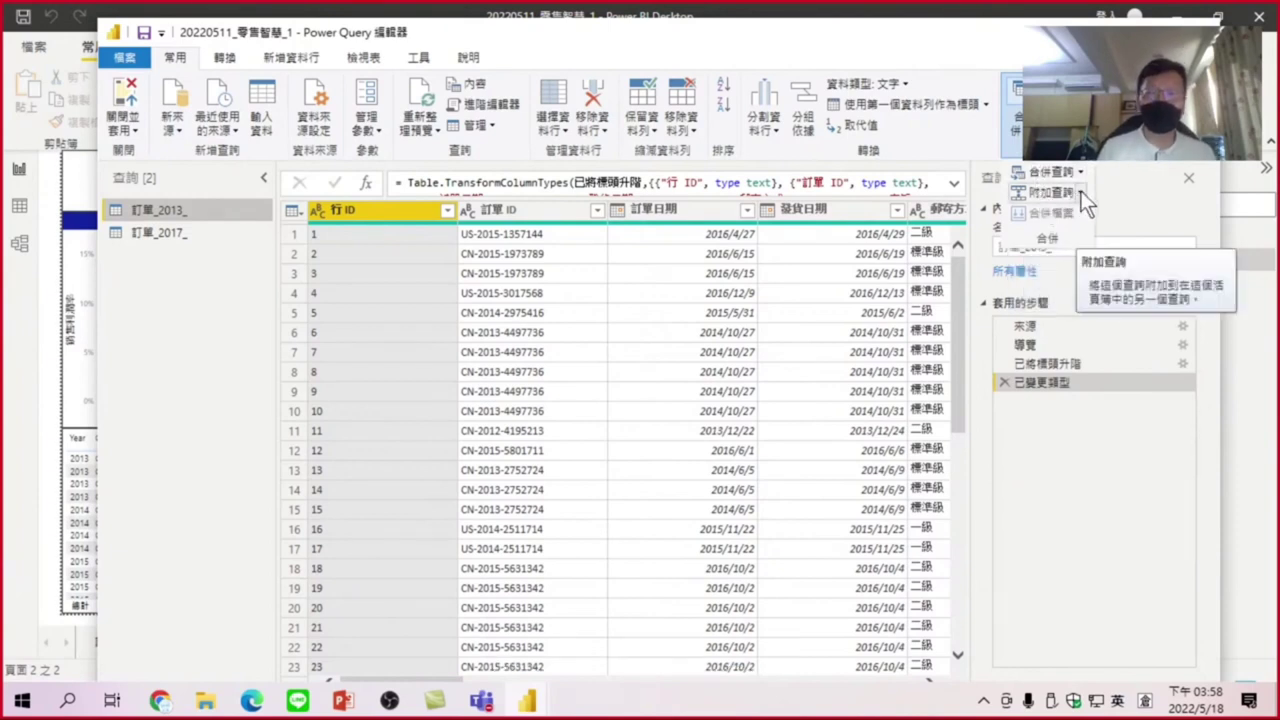
{"action": "left_click", "coordinate": [1081, 191]}
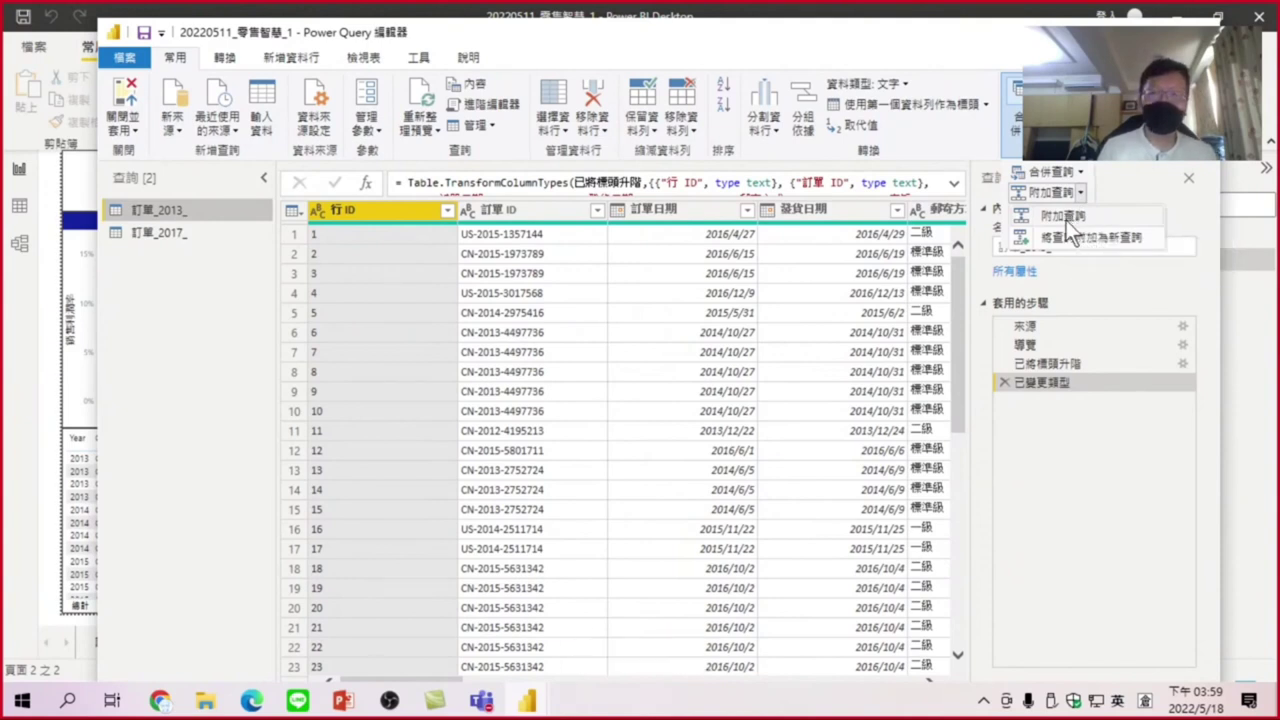
{"action": "left_click", "coordinate": [1066, 220]}
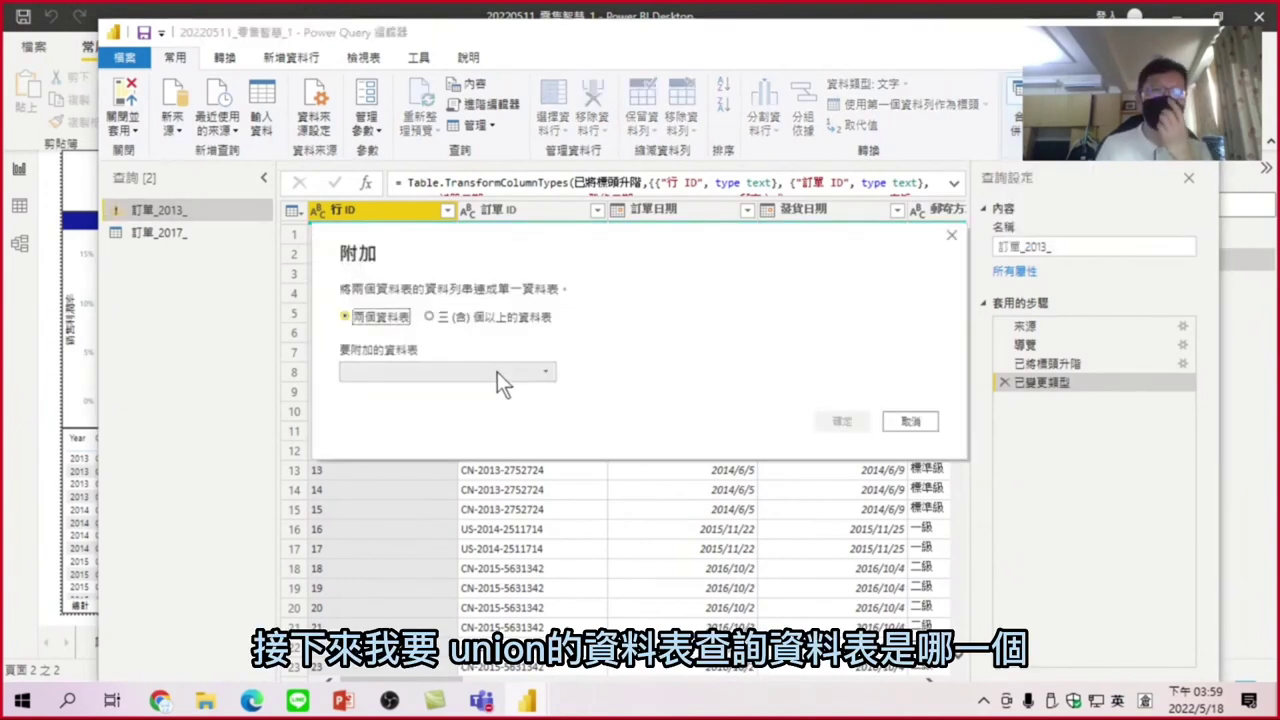
Step: Append the 訂單_2017_ table to the 訂單_2013_ query in the Append dialog
{"action": "left_click", "coordinate": [402, 370]}
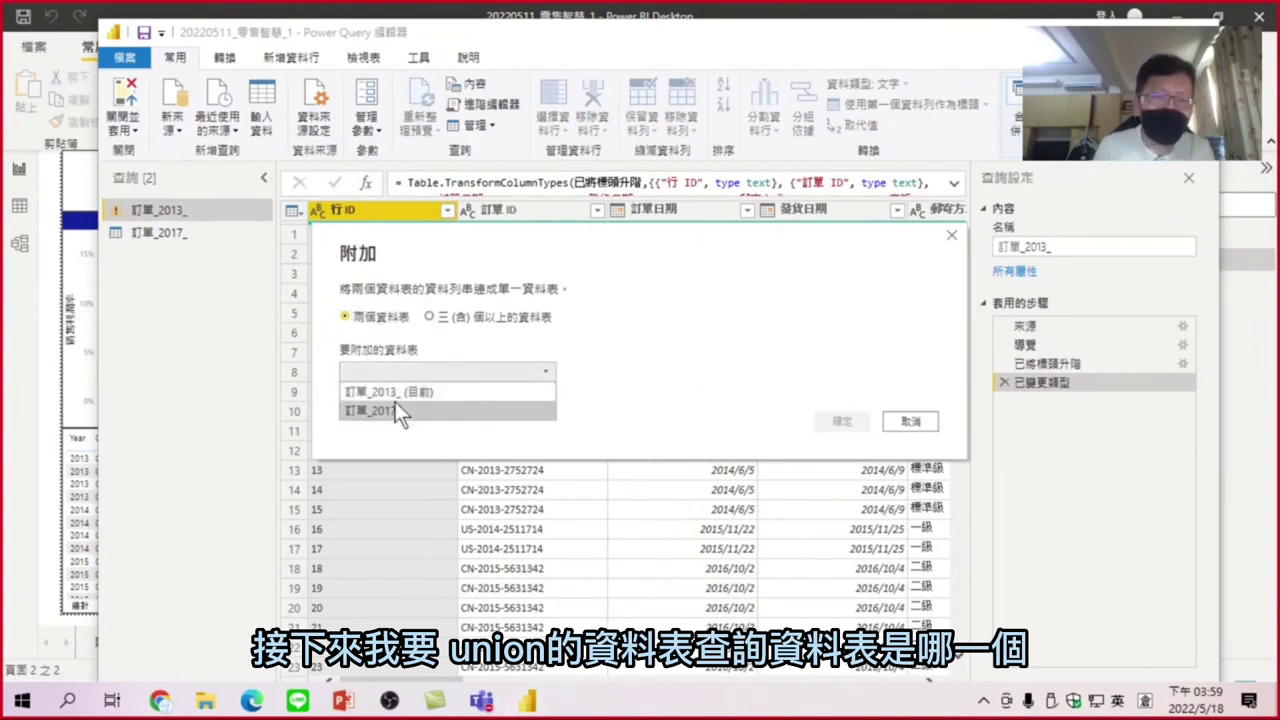
{"action": "left_click", "coordinate": [364, 410]}
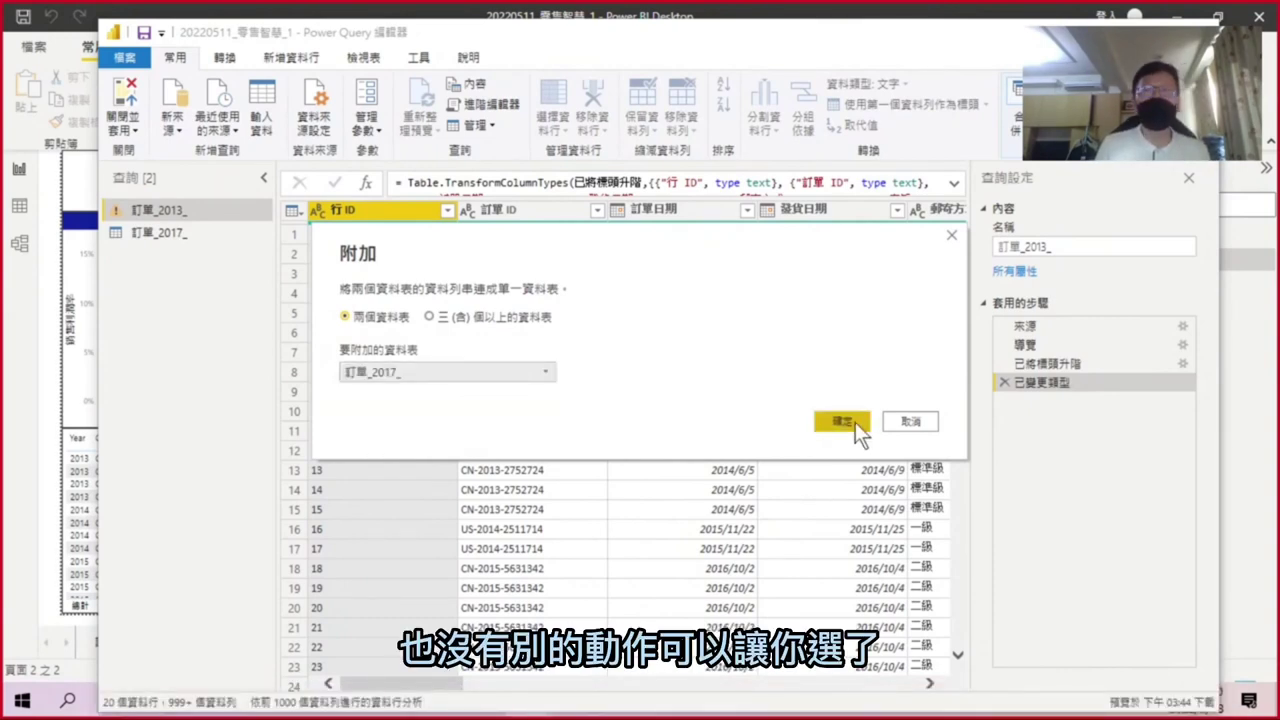
{"action": "left_click", "coordinate": [843, 421]}
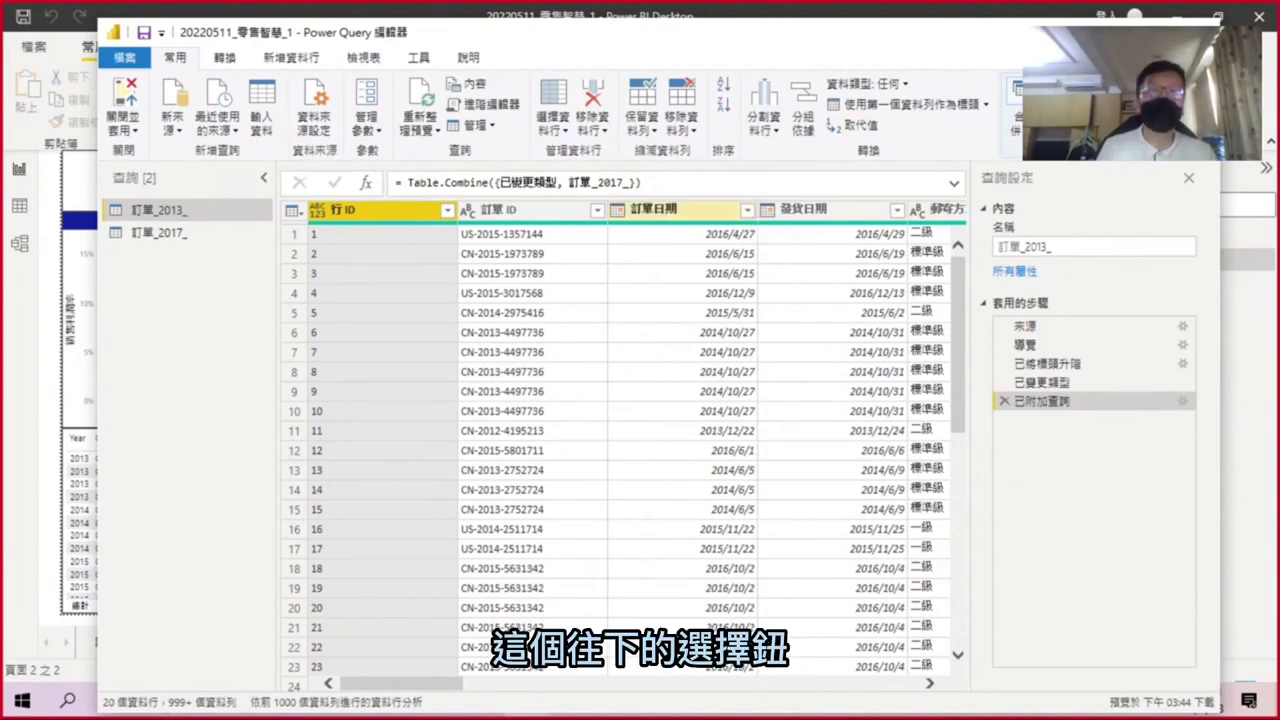
Step: Sort the combined orders by 訂單日期 in descending order, newest first
{"action": "left_click", "coordinate": [749, 209]}
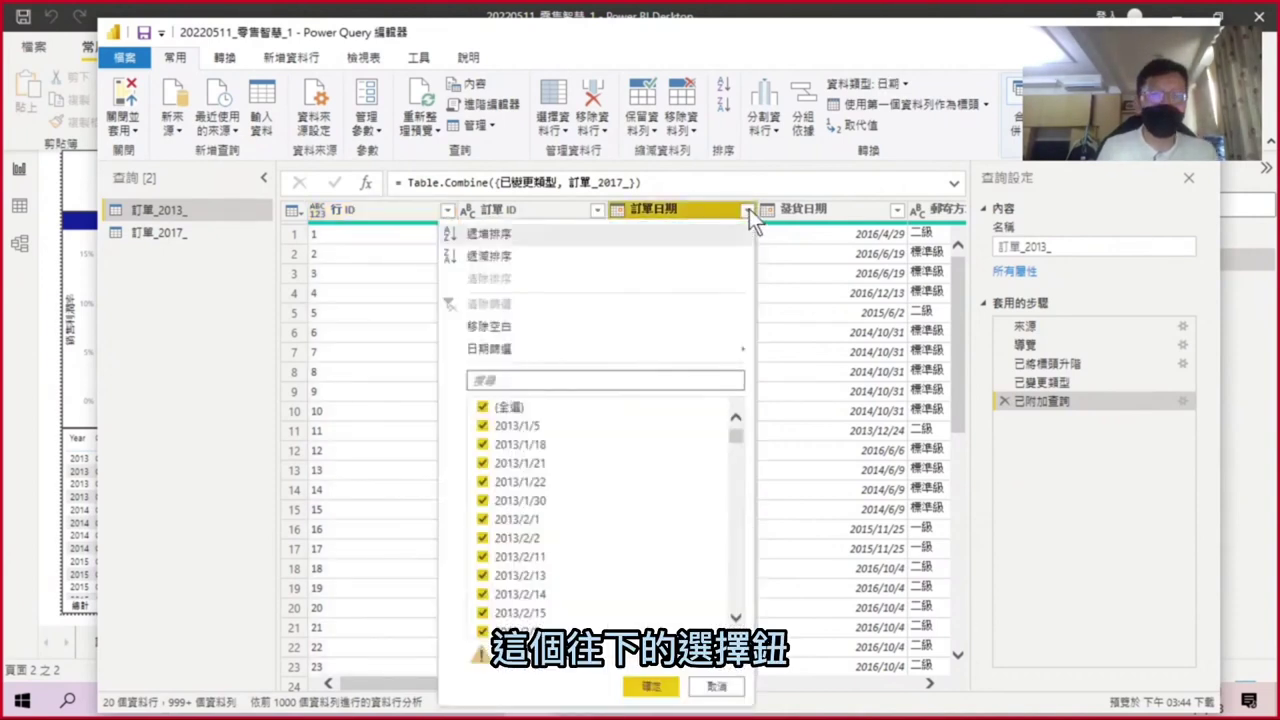
{"action": "left_click", "coordinate": [492, 256]}
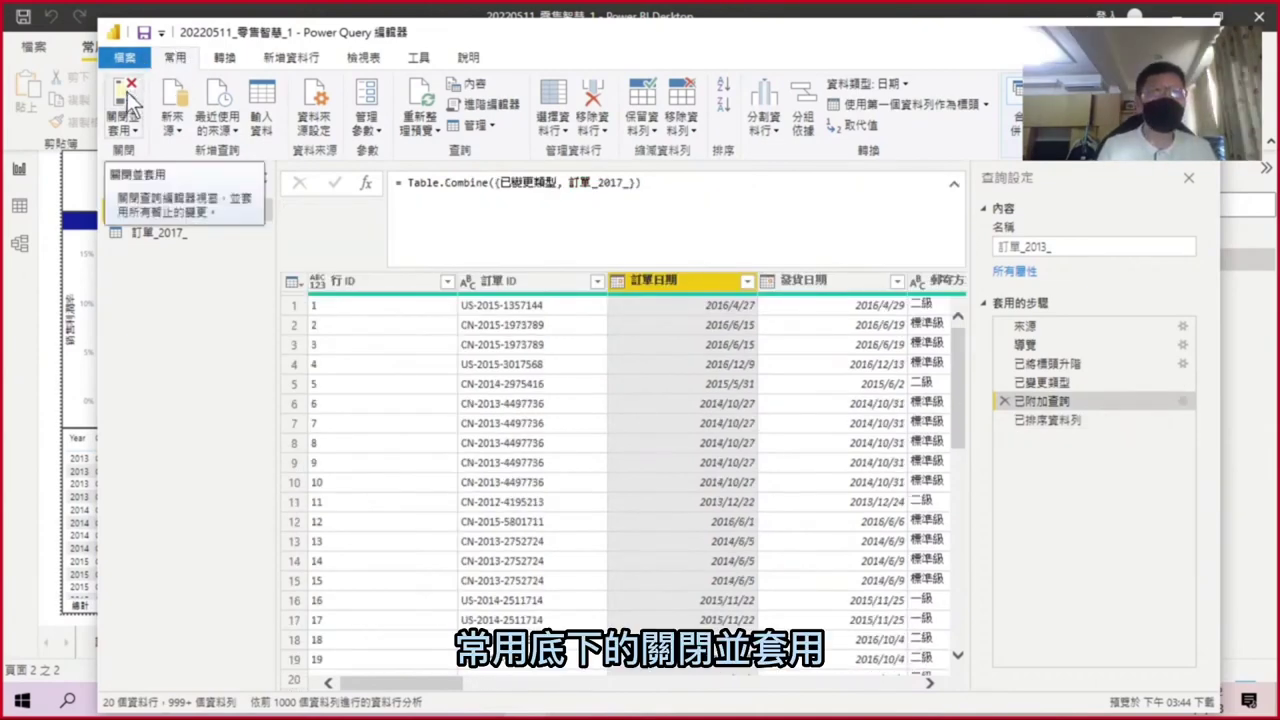
{"action": "left_click_drag", "start_coordinate": [460, 31], "coordinate": [441, 81]}
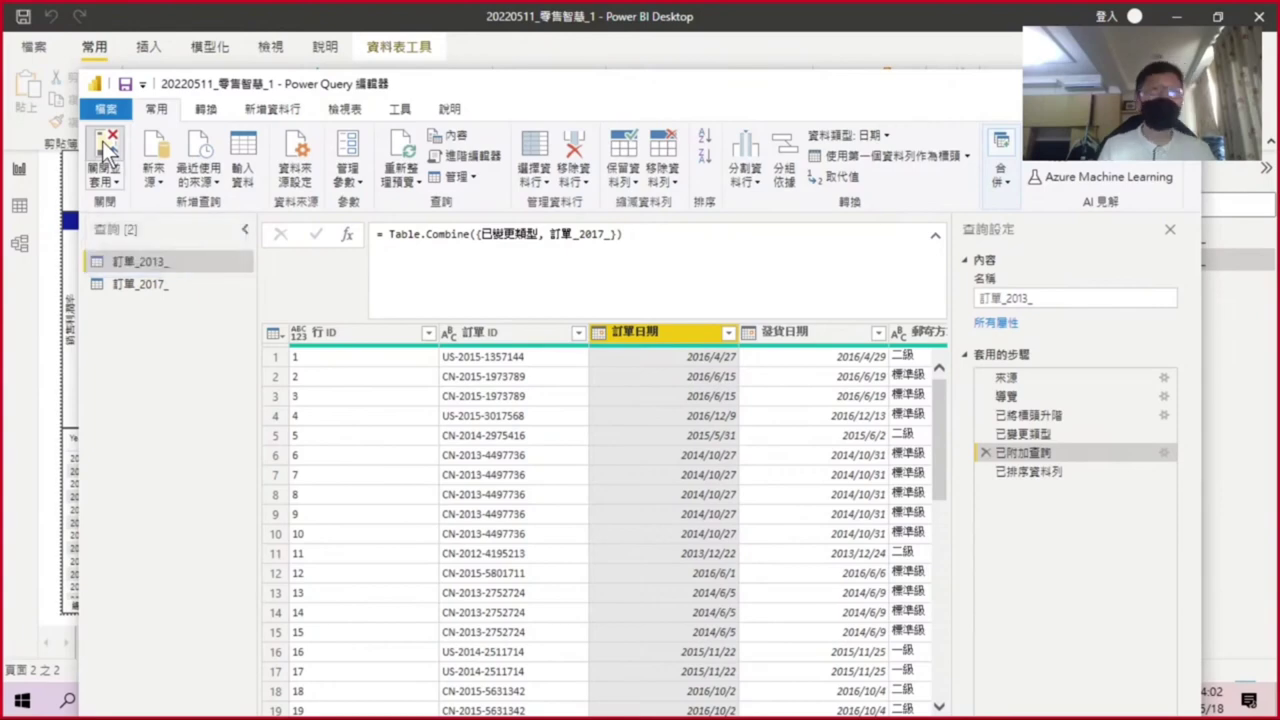
Step: Apply the query changes and check the new 2017 bar at 13.0% on the yearly chart
{"action": "left_click", "coordinate": [103, 147]}
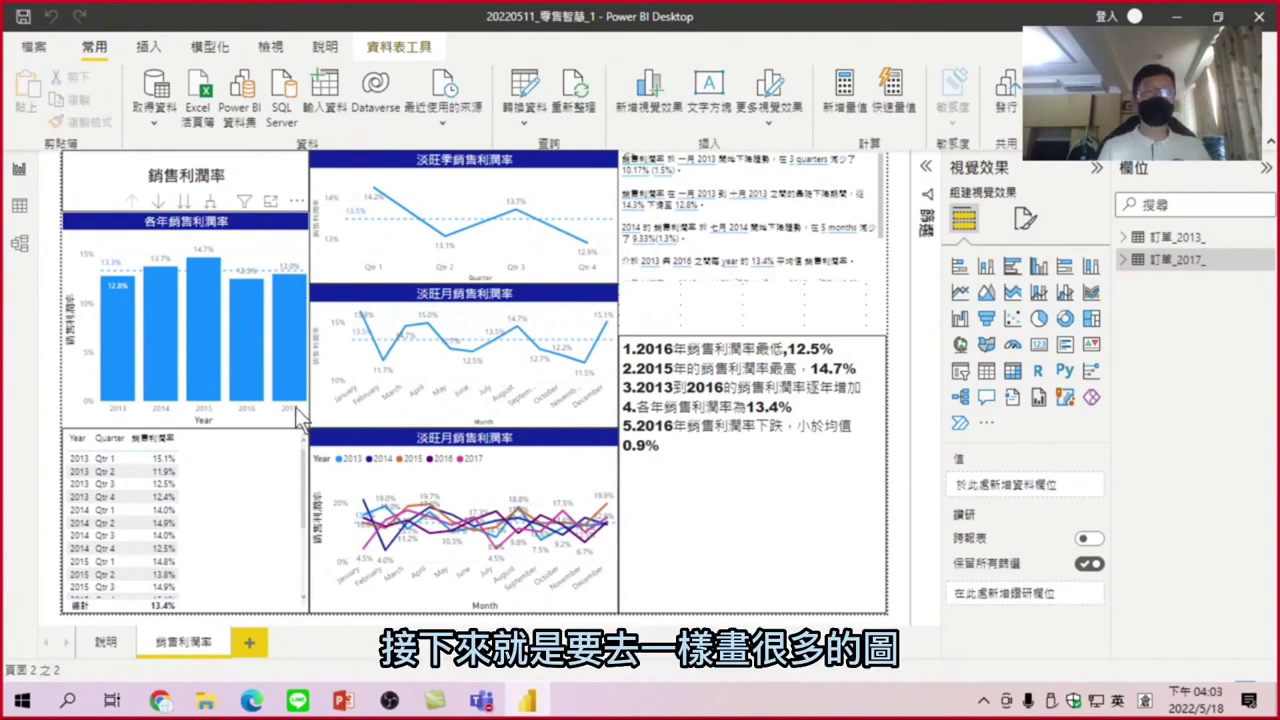
{"action": "mouse_move", "coordinate": [296, 402]}
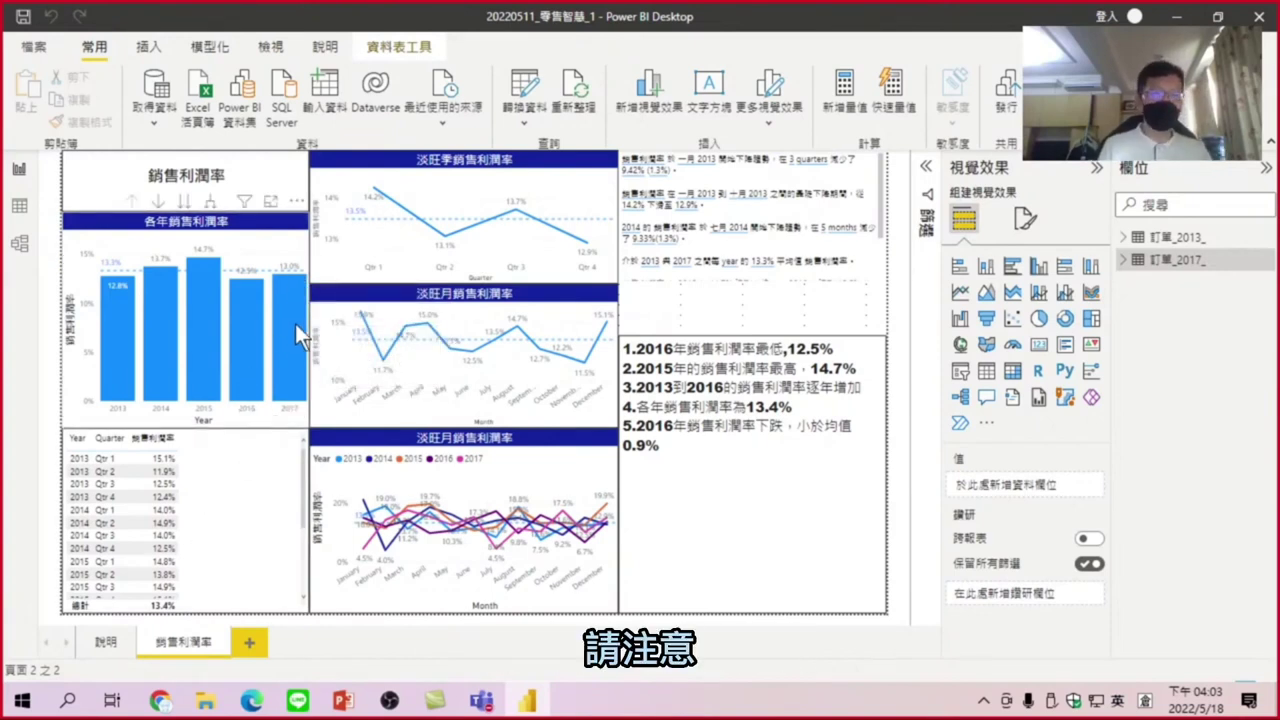
{"action": "mouse_move", "coordinate": [295, 324]}
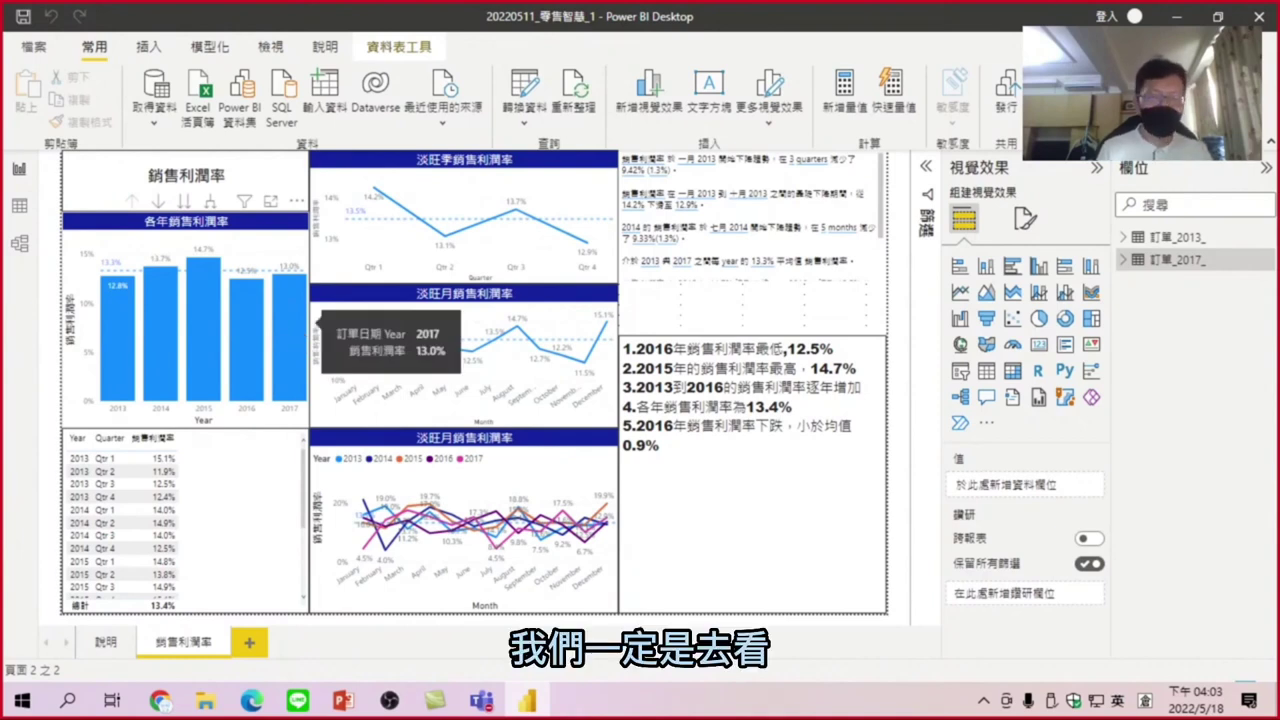
Step: Compare the 說明 and 銷售利潤率 pages, then select the final 6 of 2016 in point 1
{"action": "left_click", "coordinate": [105, 645]}
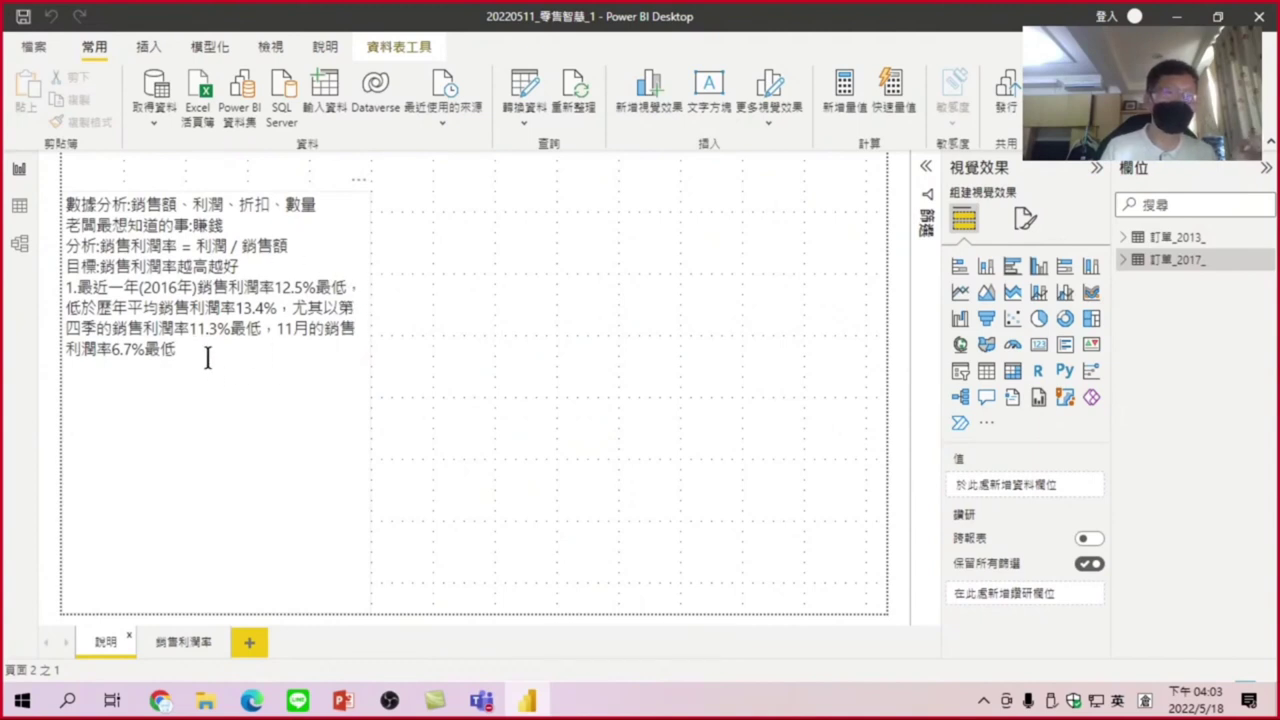
{"action": "left_click", "coordinate": [191, 641]}
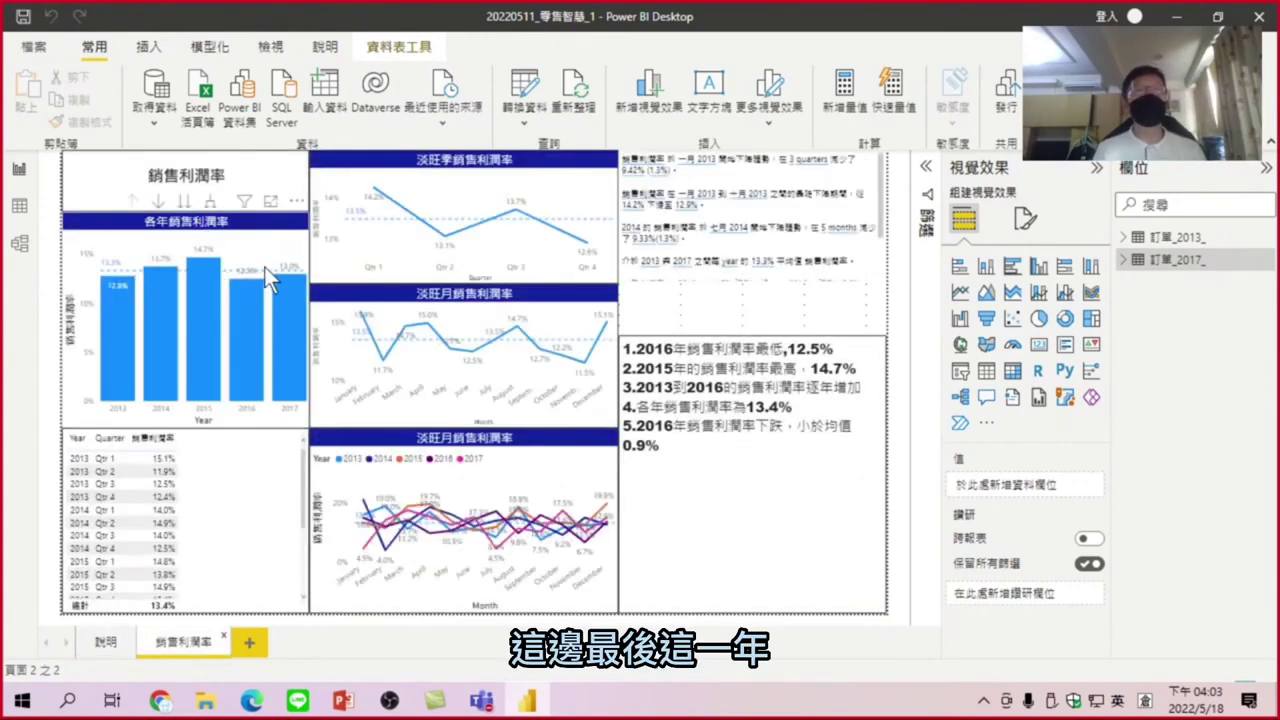
{"action": "mouse_move", "coordinate": [292, 293]}
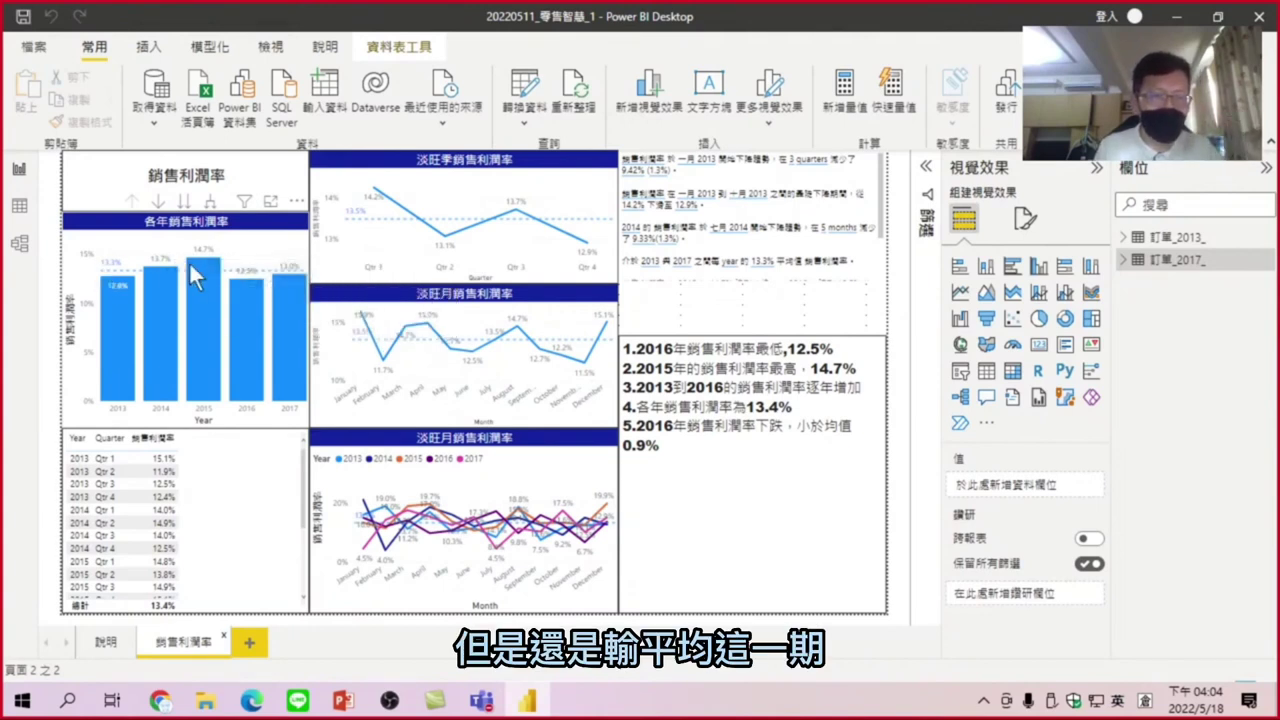
{"action": "left_click", "coordinate": [106, 642]}
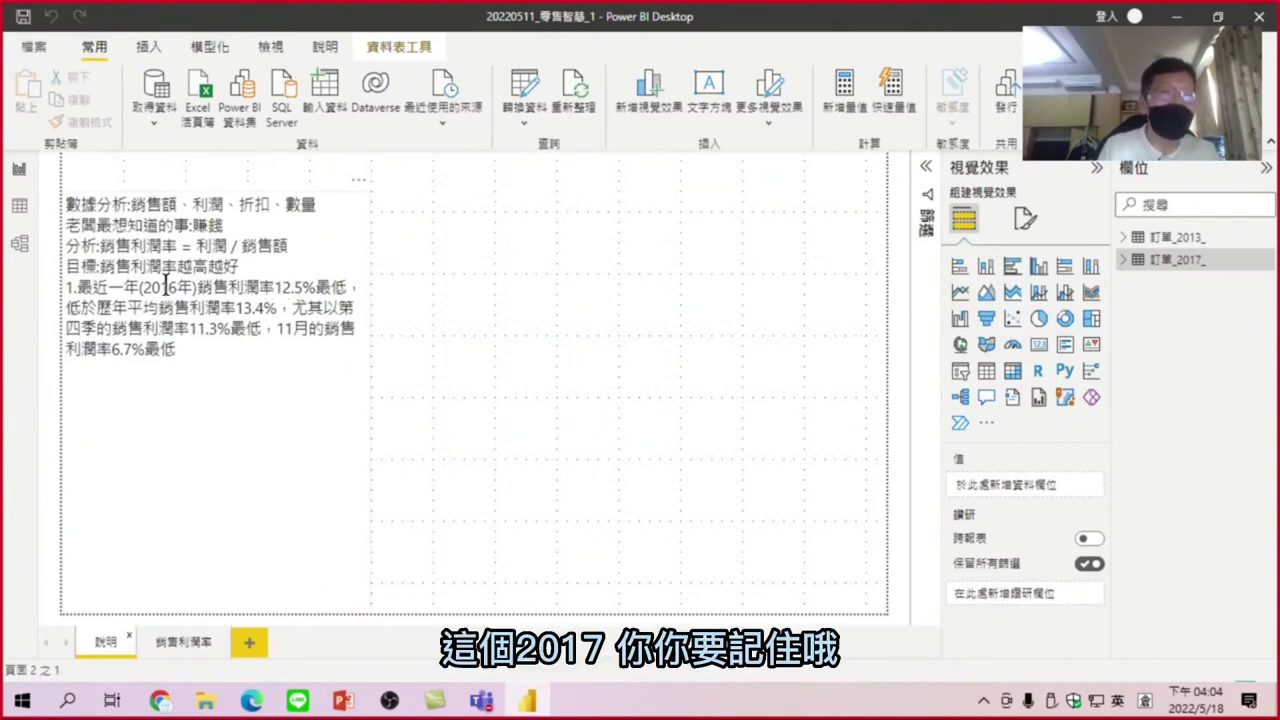
{"action": "left_click_drag", "start_coordinate": [166, 287], "coordinate": [174, 287]}
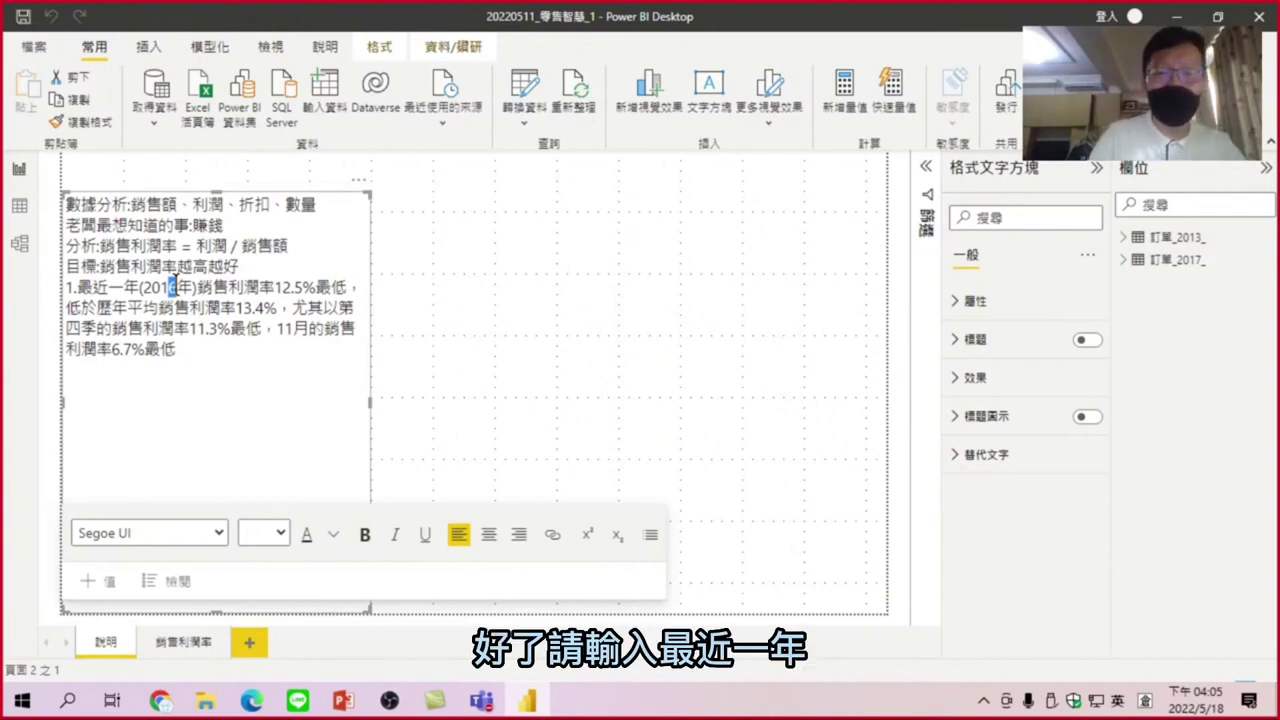
Step: Change point 1 from 2016 to 2017 and from a 12.5% margin to 13.0%
{"action": "type", "text": "7"}
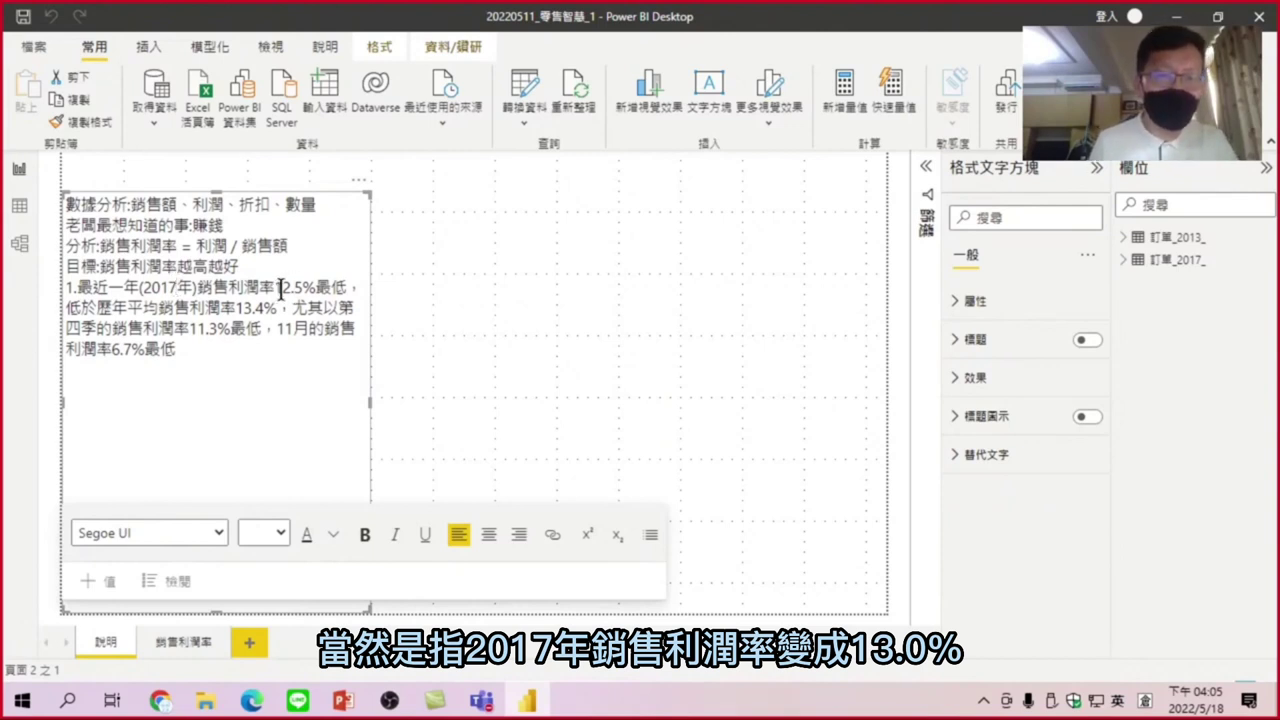
{"action": "left_click_drag", "start_coordinate": [281, 288], "coordinate": [298, 289]}
{"action": "type", "text": "3"}
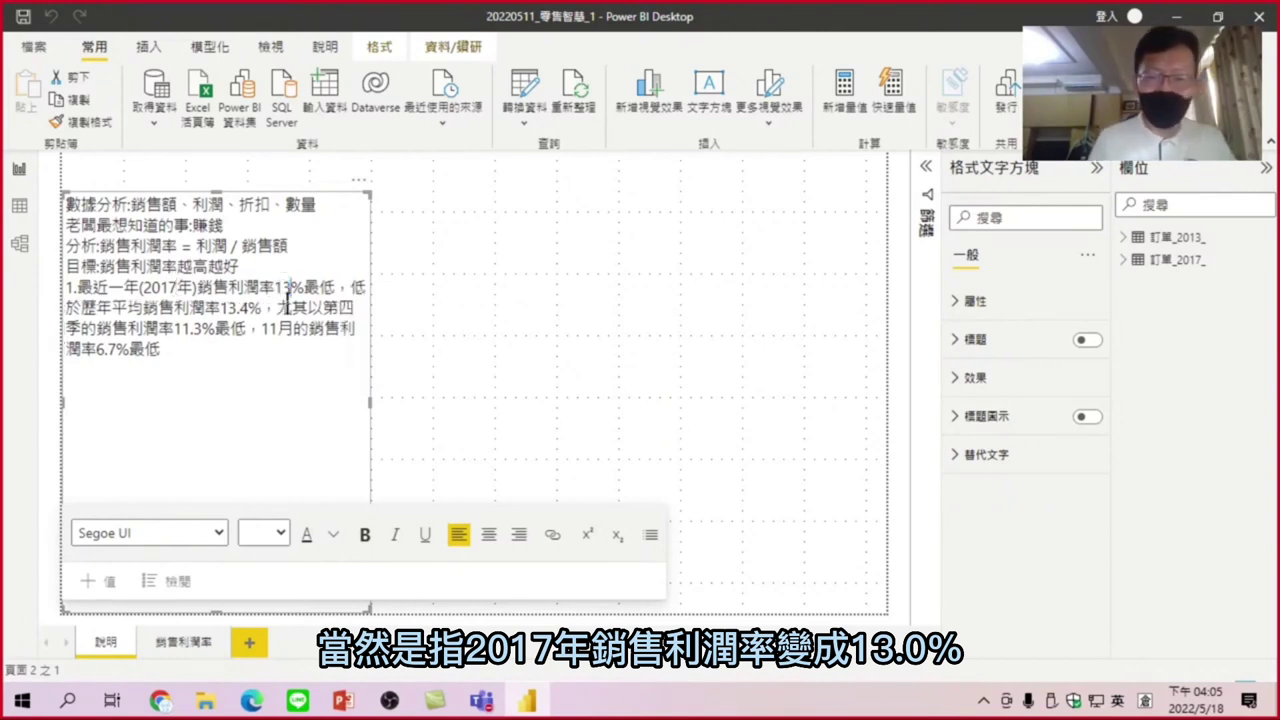
{"action": "type", "text": ".0"}
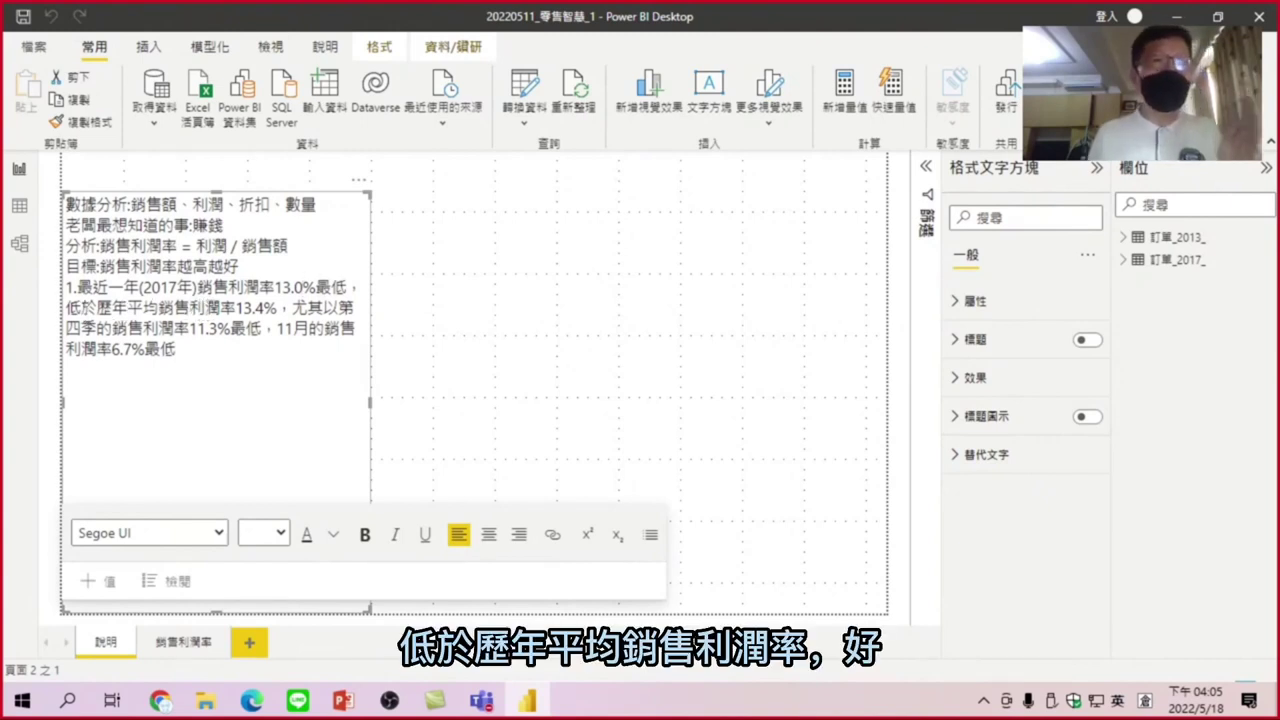
Step: Read the 2017 value on the 銷售利潤率 page's yearly profit-margin chart
{"action": "left_click", "coordinate": [189, 646]}
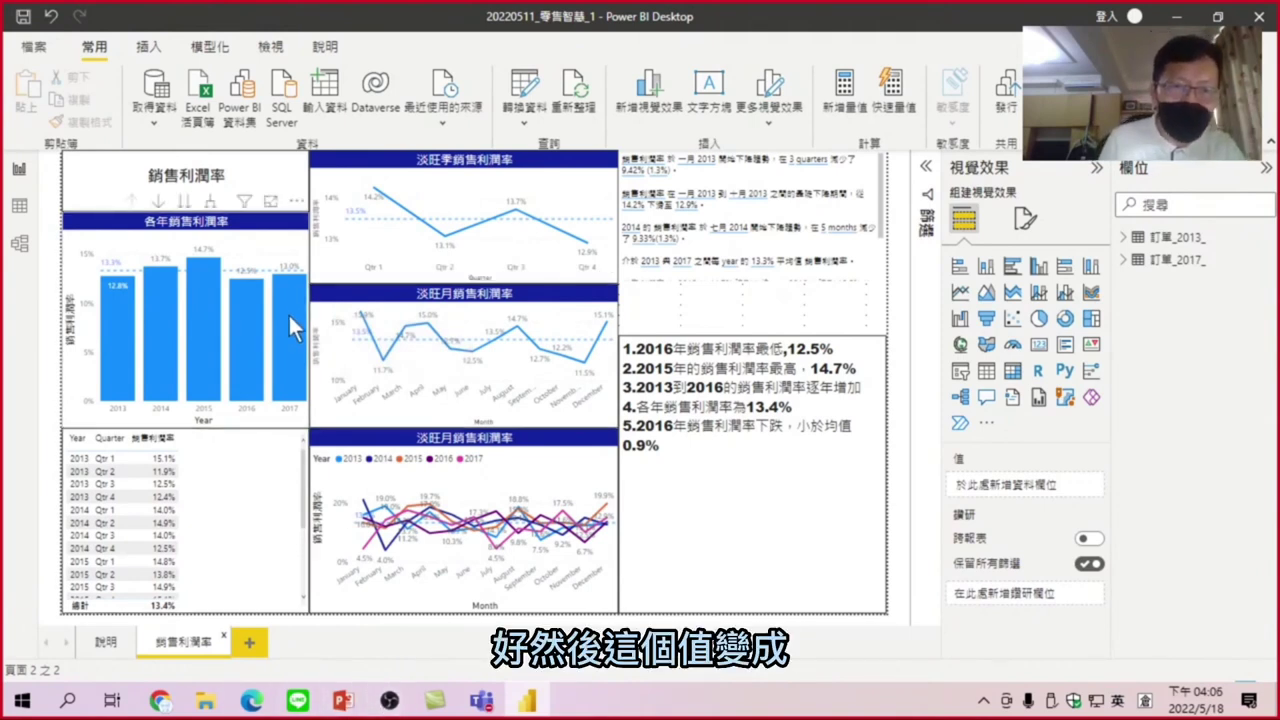
{"action": "mouse_move", "coordinate": [288, 313]}
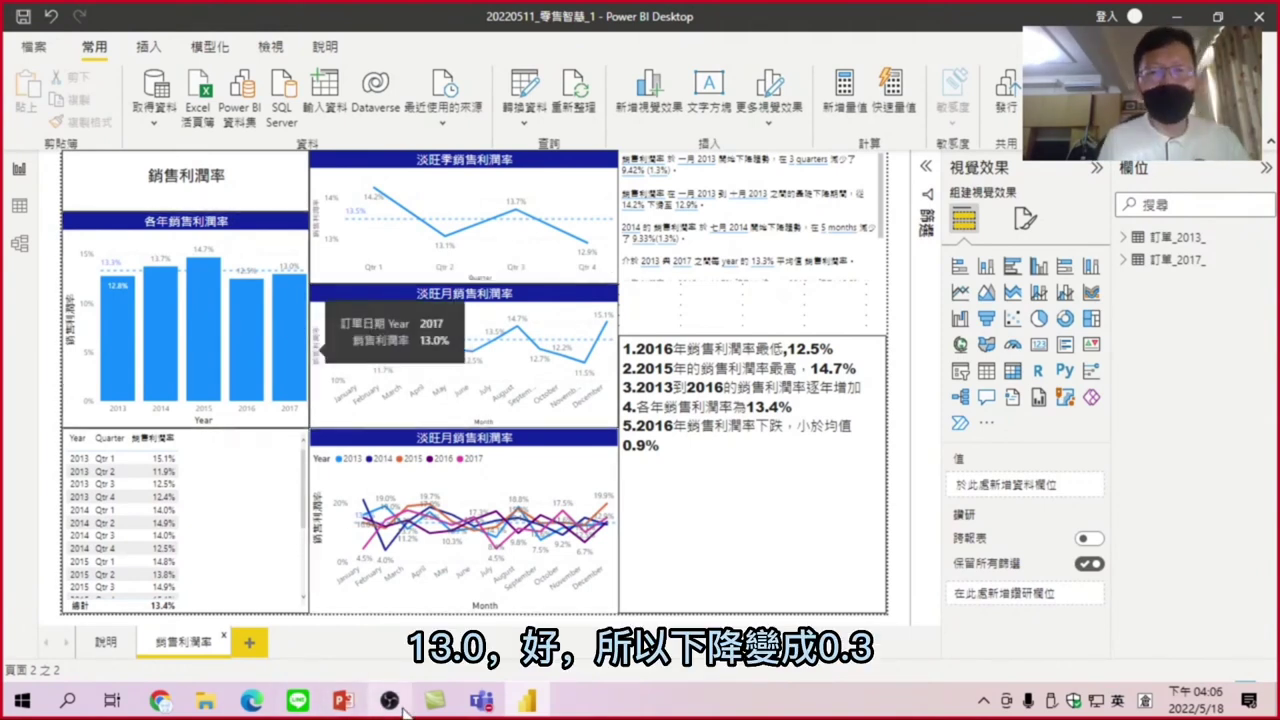
{"action": "mouse_move", "coordinate": [527, 702]}
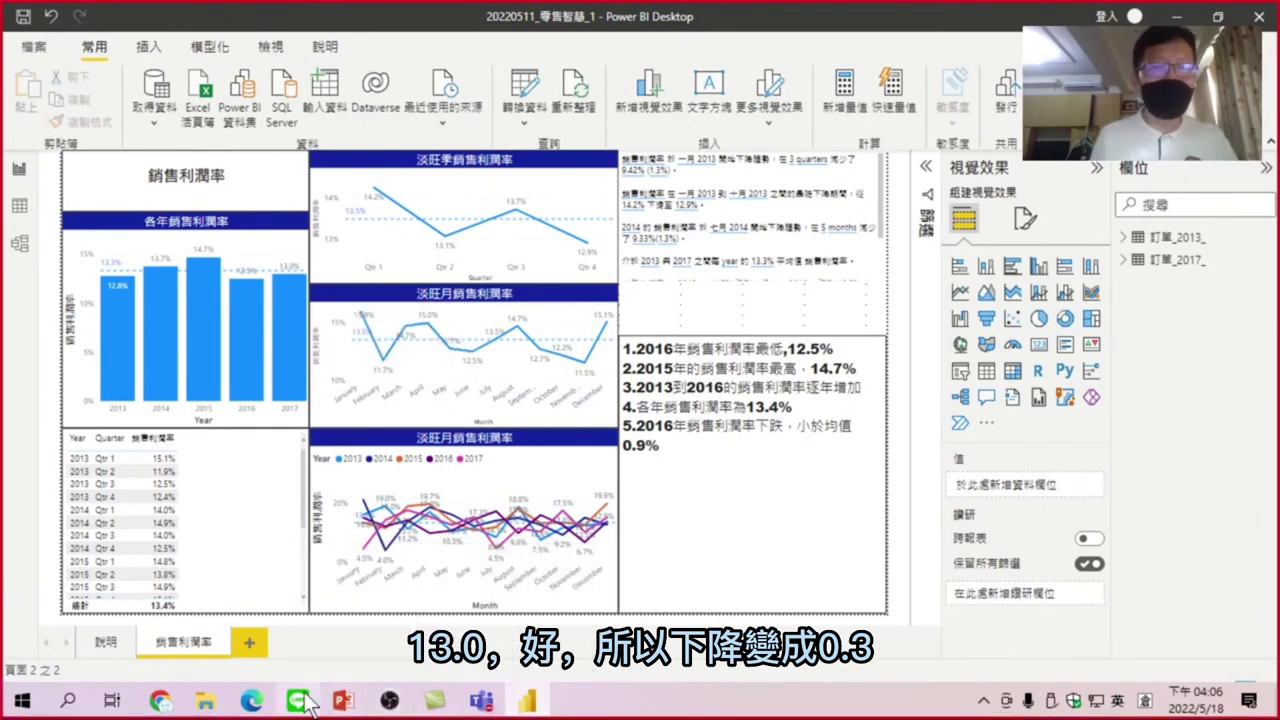
{"action": "mouse_move", "coordinate": [163, 703]}
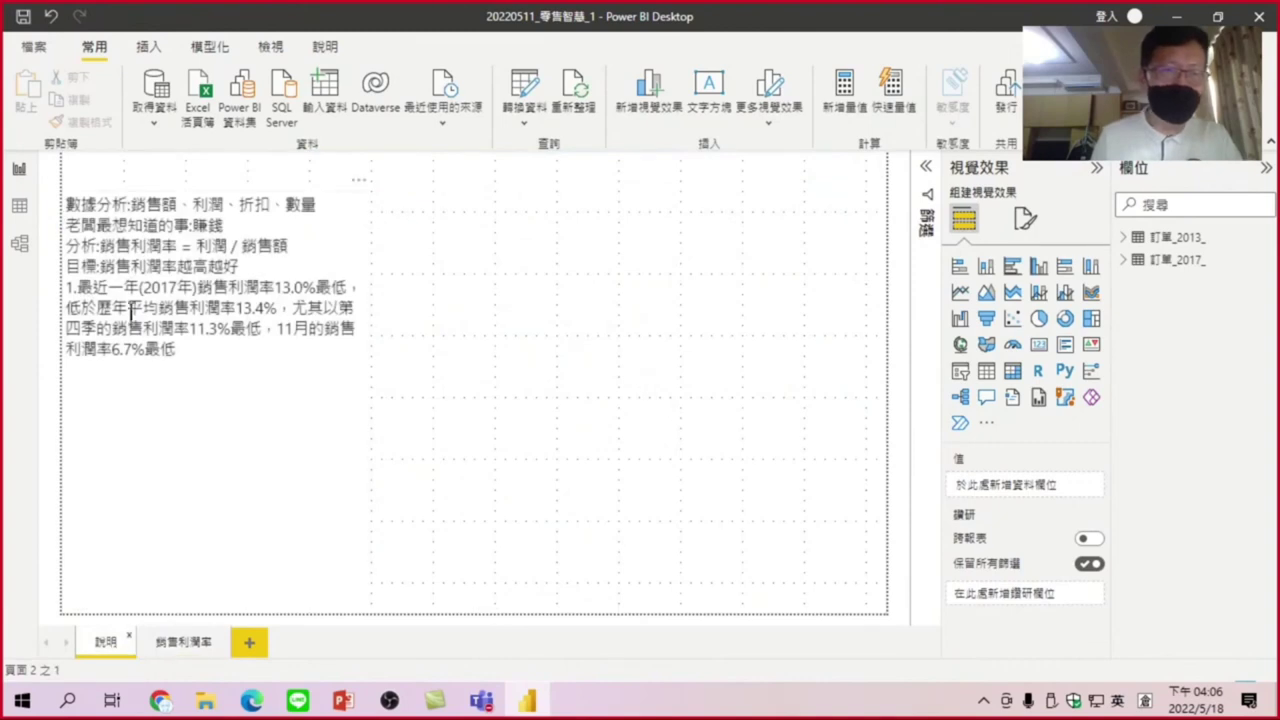
Step: Correct the historical average from 13.4% to 13.3% and add '下降0.3%，' after it
{"action": "left_click_drag", "start_coordinate": [257, 308], "coordinate": [264, 309]}
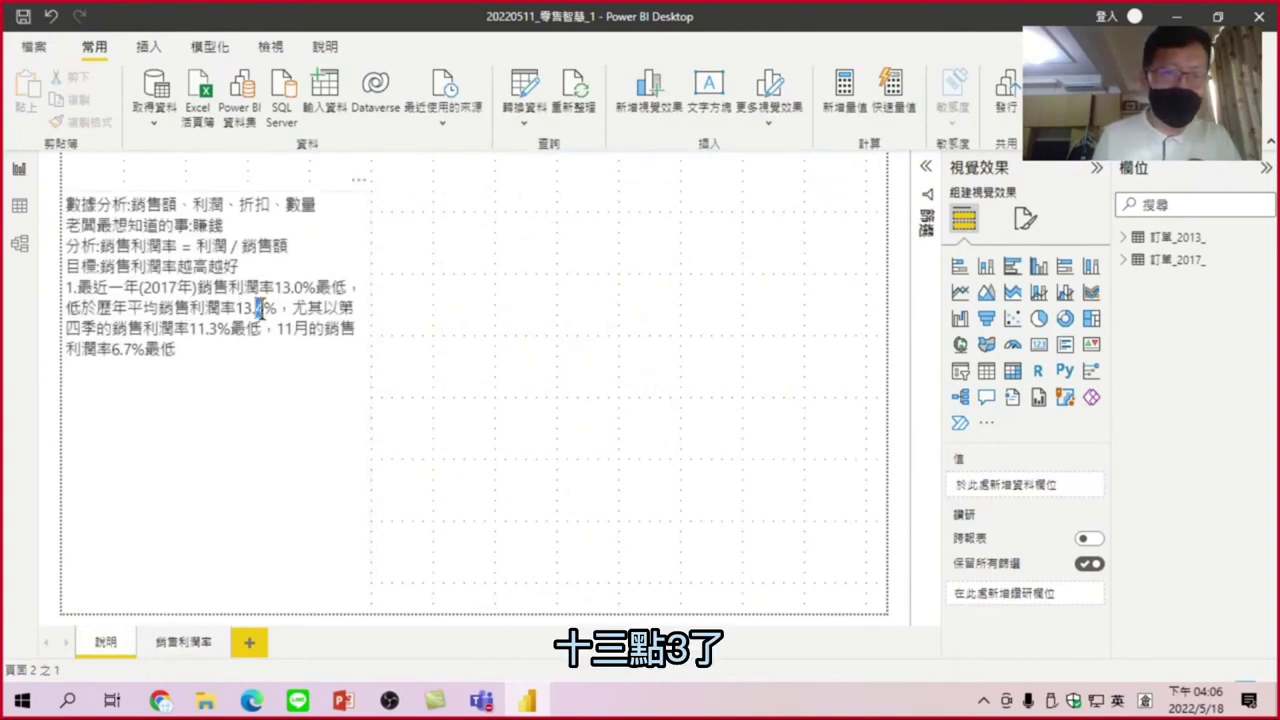
{"action": "type", "text": "3"}
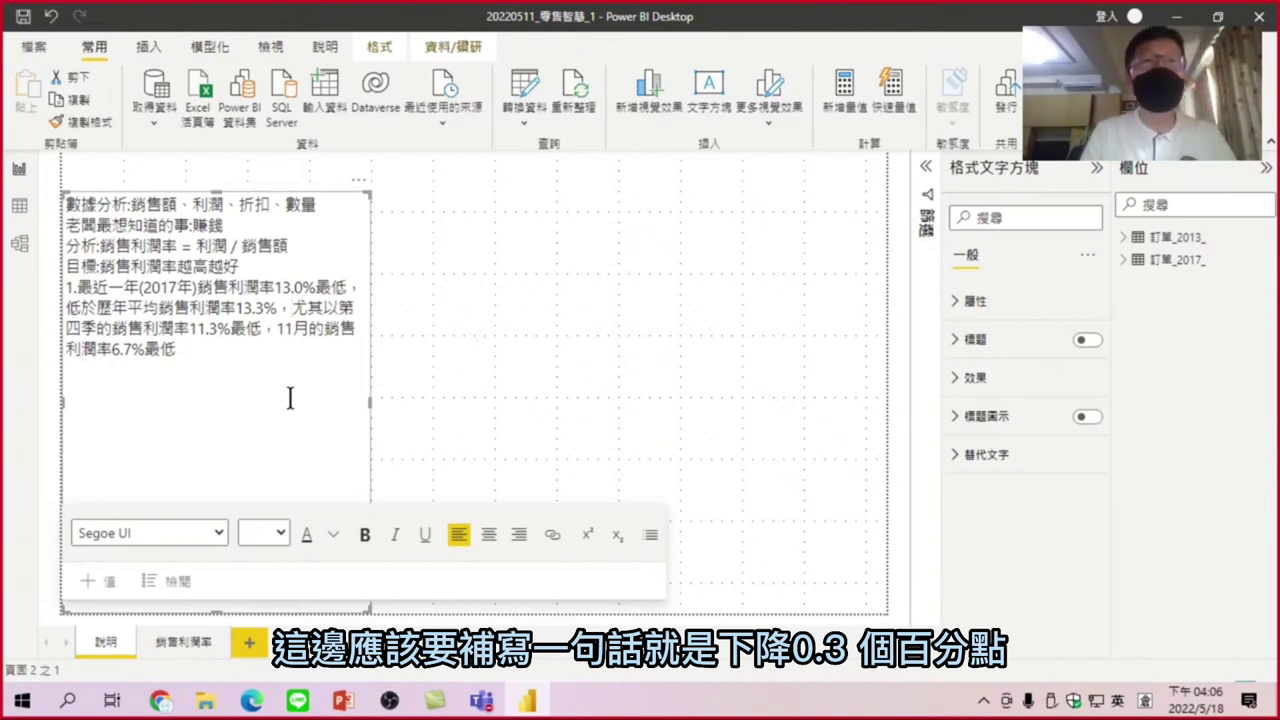
{"action": "key", "text": "v"}
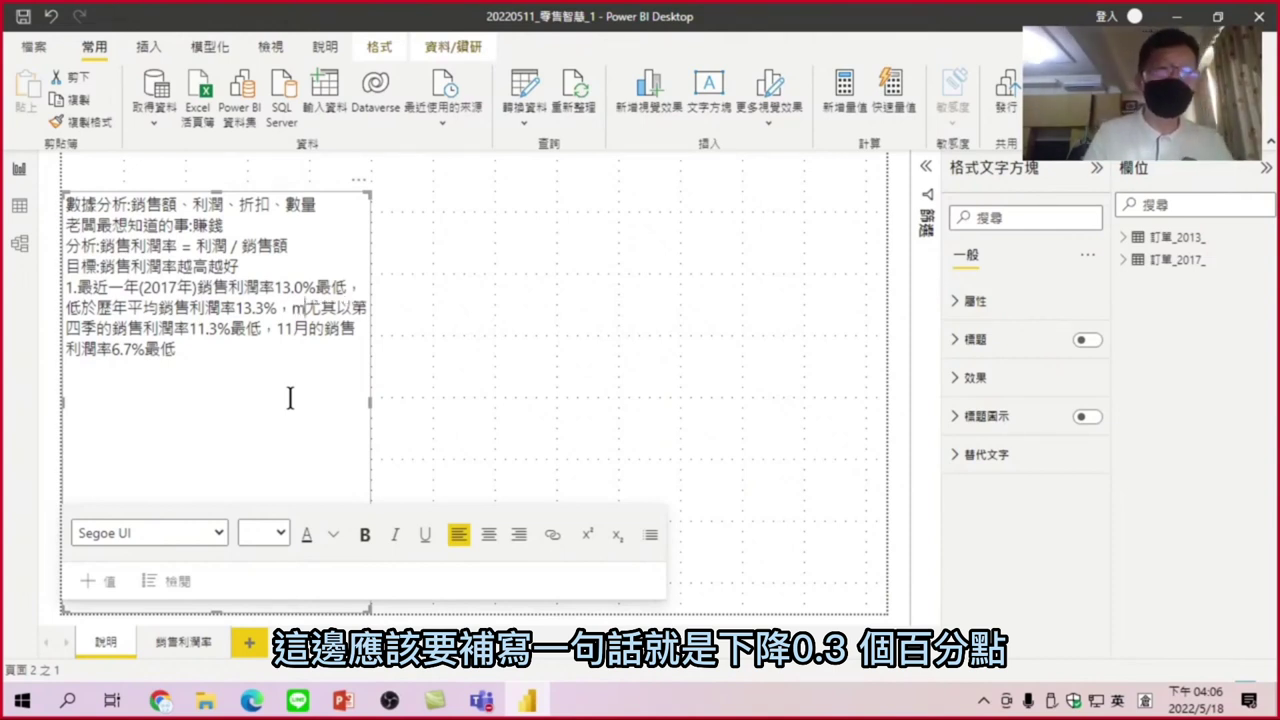
{"action": "key", "text": "BackSpace"}
{"action": "type", "text": "下降"}
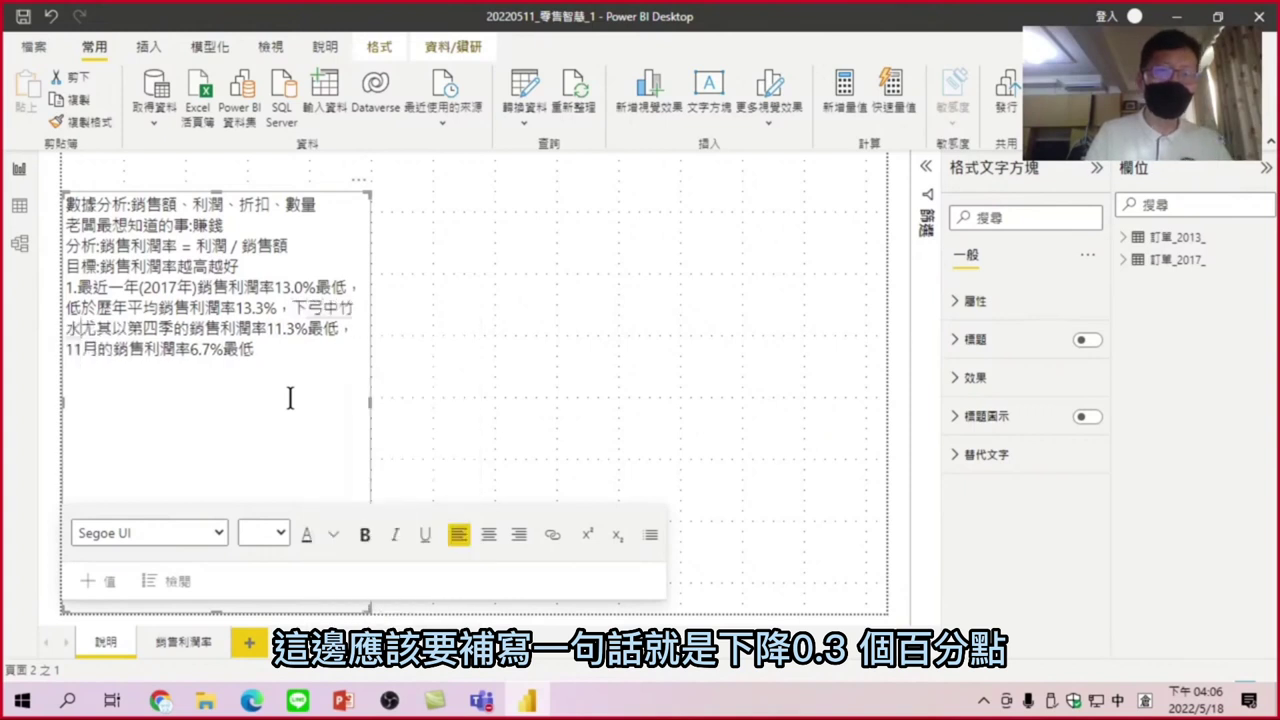
{"action": "key", "text": "Escape"}
{"action": "type", "text": "0"}
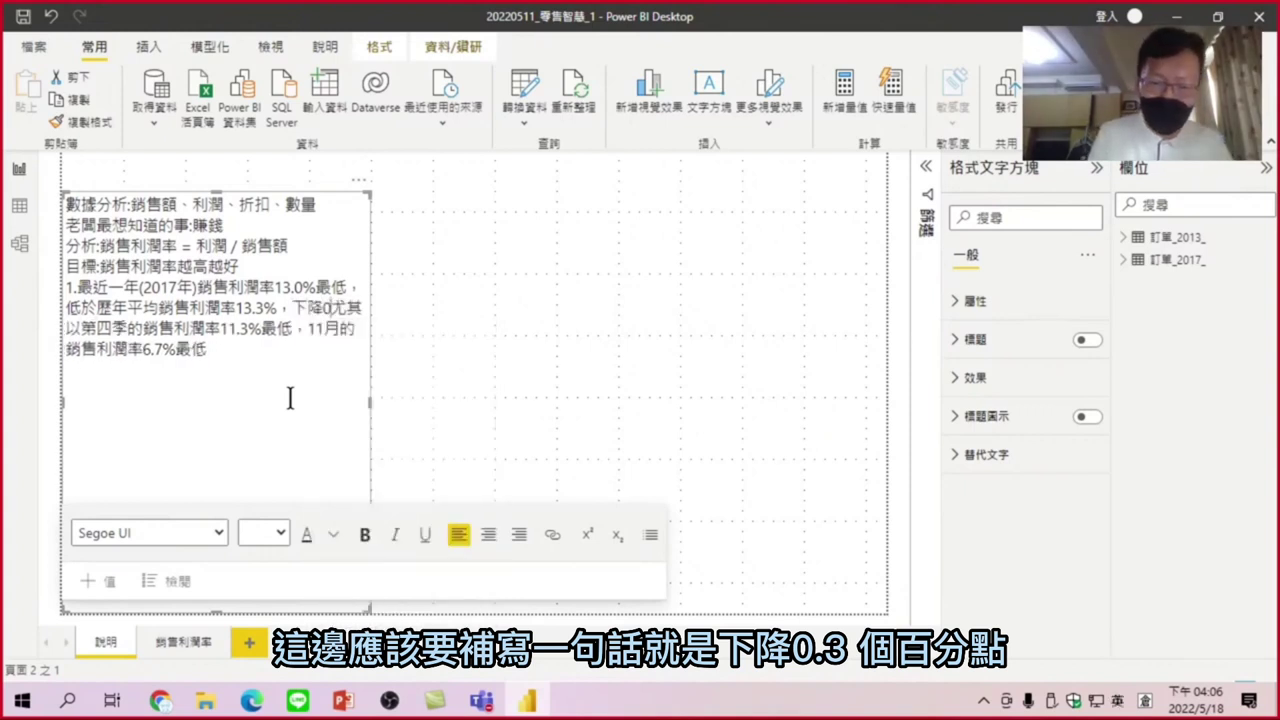
{"action": "type", "text": ".3"}
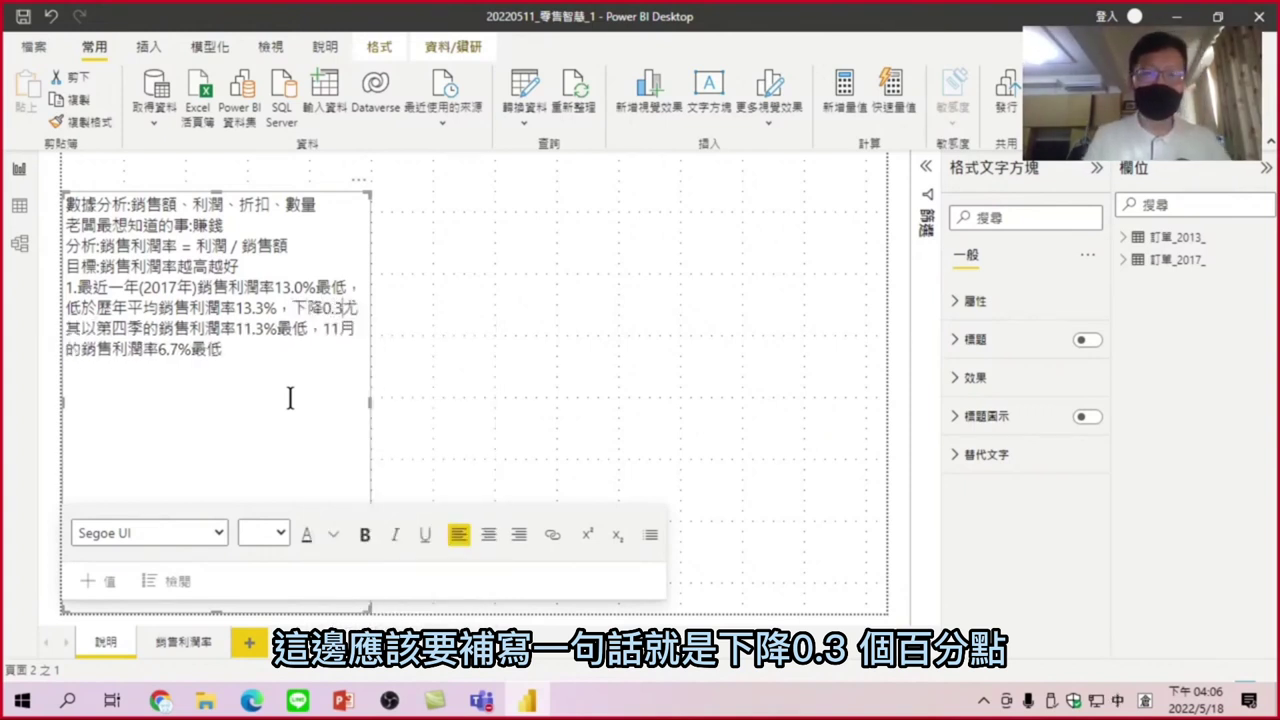
{"action": "type", "text": "%"}
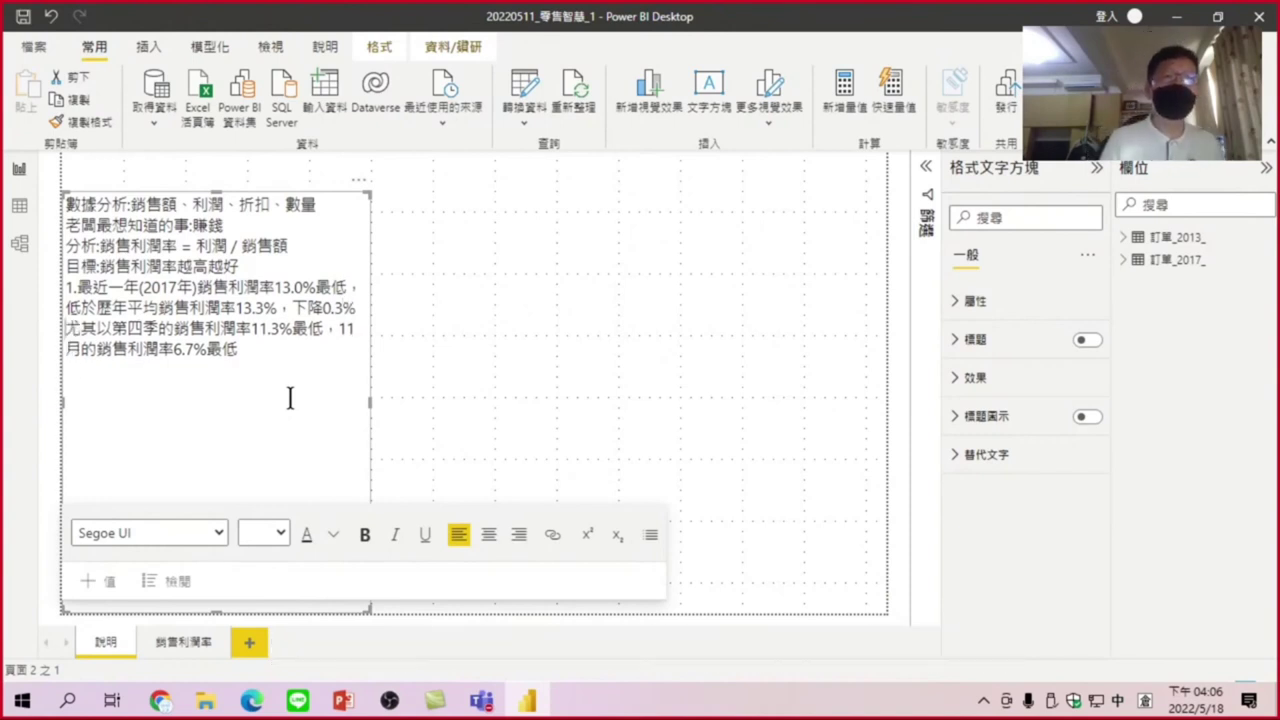
{"action": "type", "text": "，"}
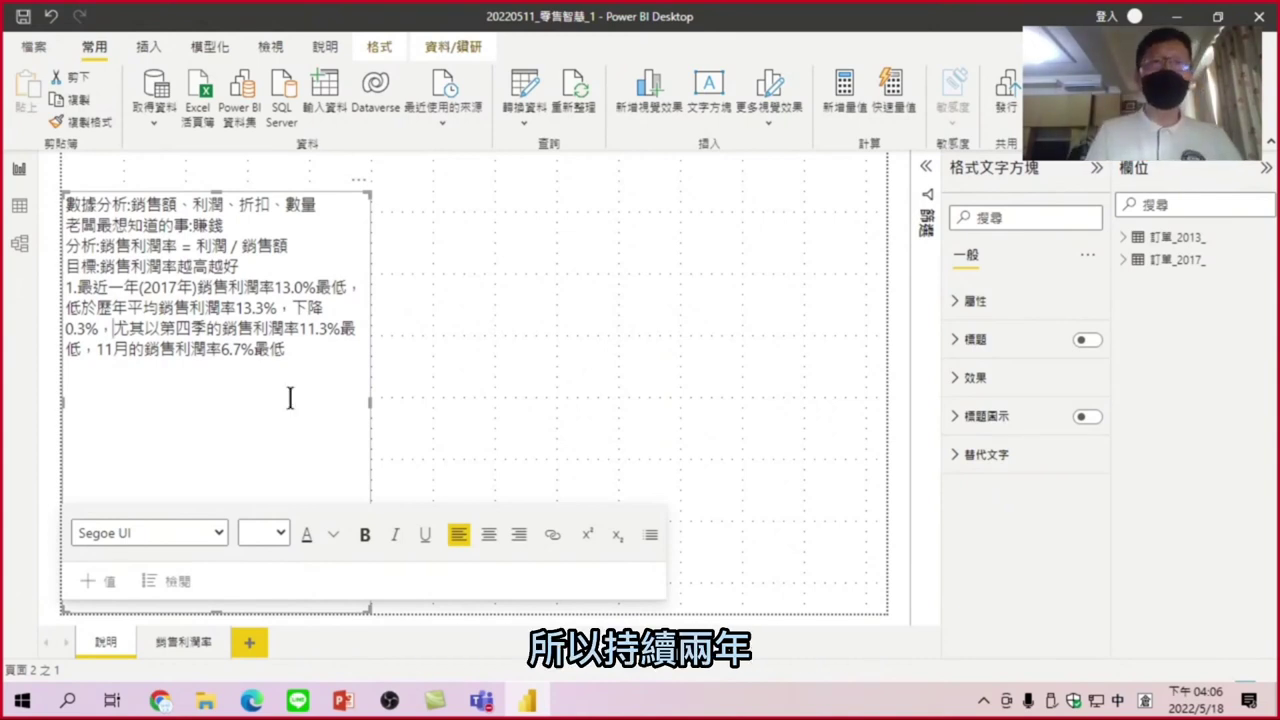
Step: Add '持續二年低於平均表現；' after '0.3%，' in point 1 of the explanation
{"action": "type", "text": "q"}
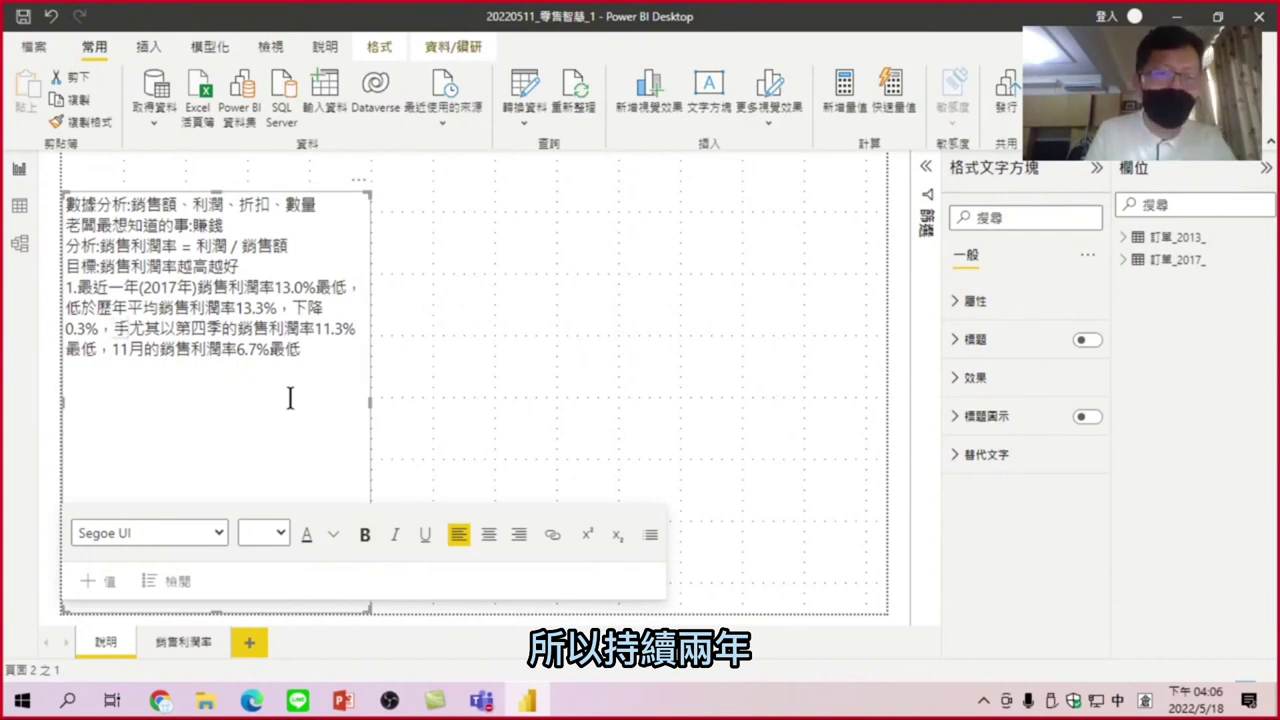
{"action": "type", "text": "gdi"}
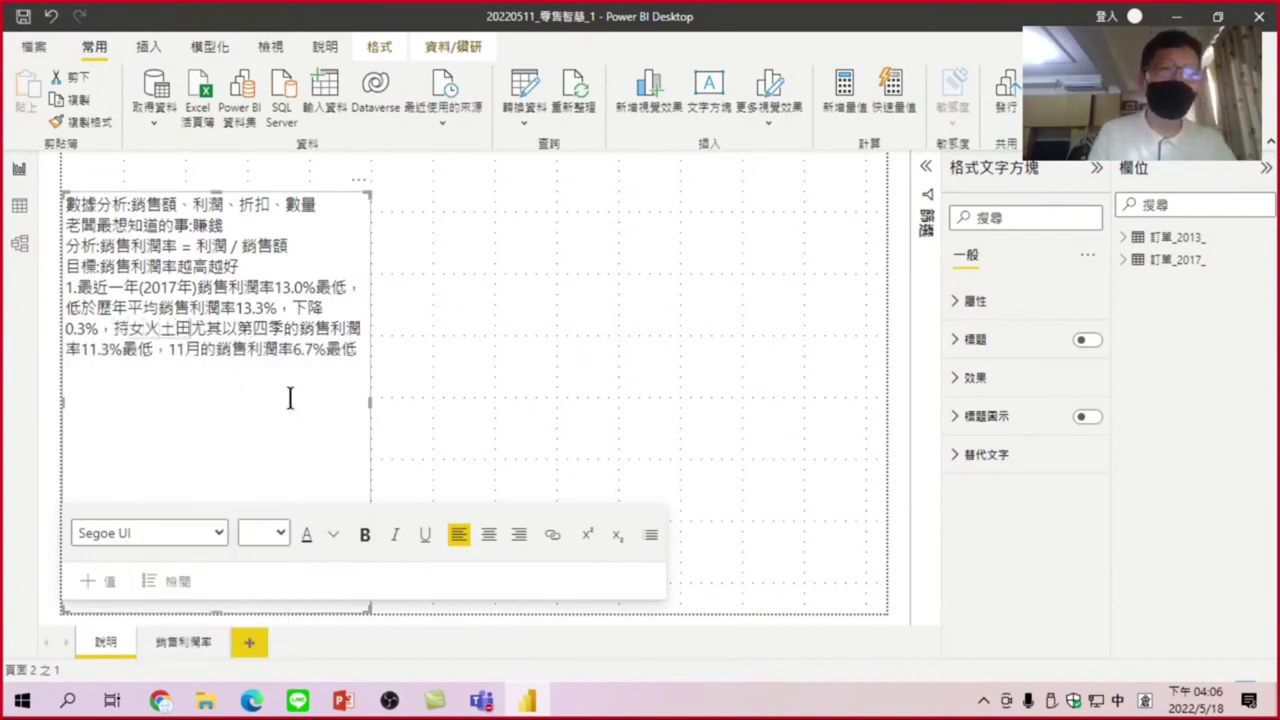
{"action": "type", "text": "vfgwcmmoqoh"}
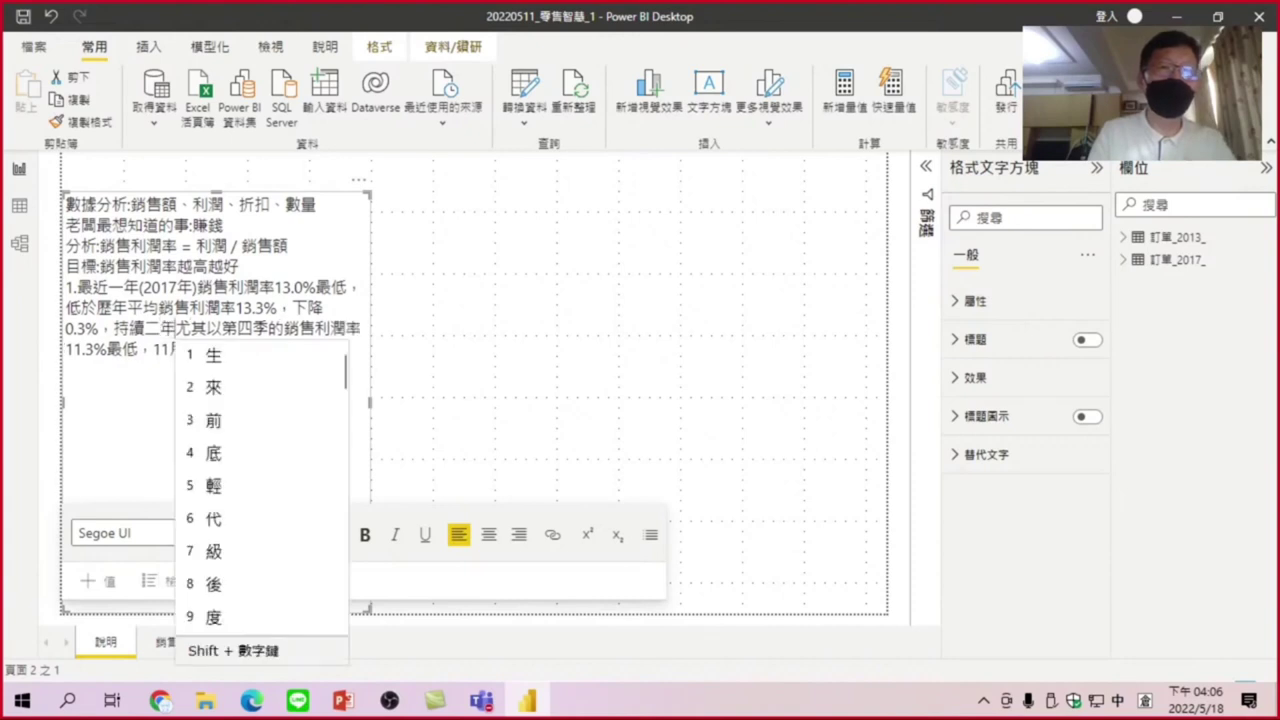
{"action": "type", "text": "pmysoy"}
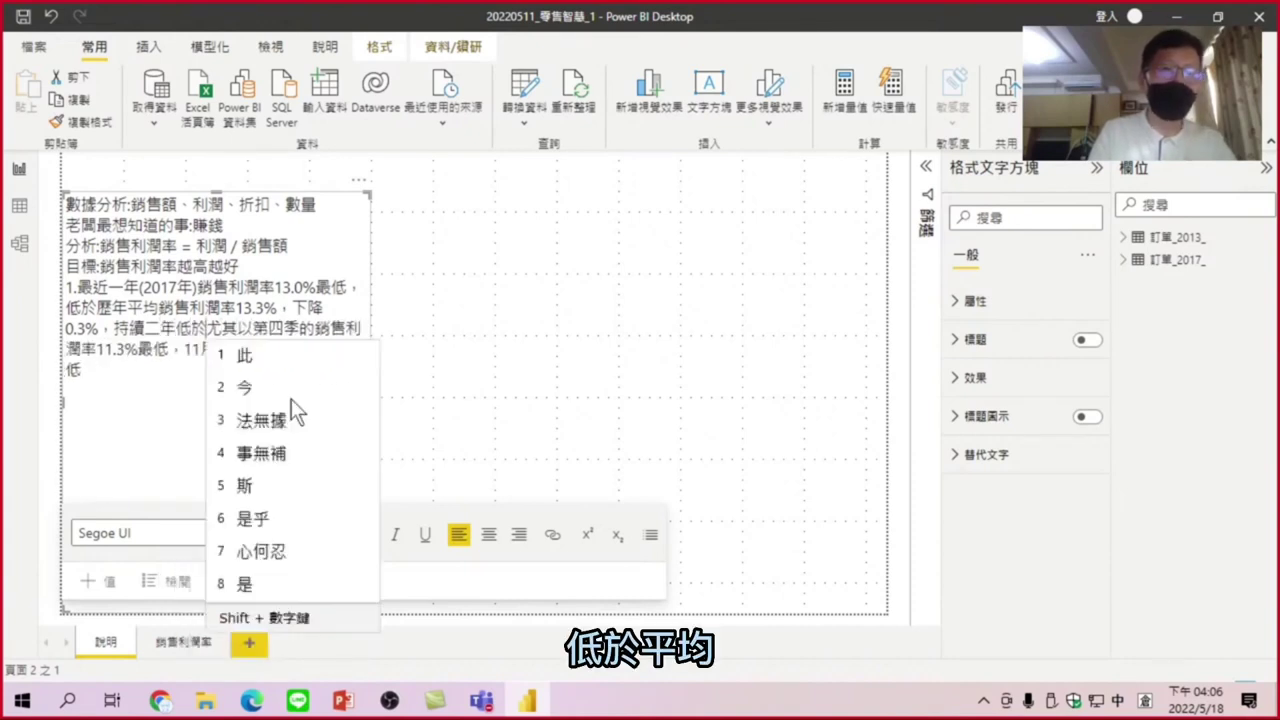
{"action": "type", "text": "mfjgpim"}
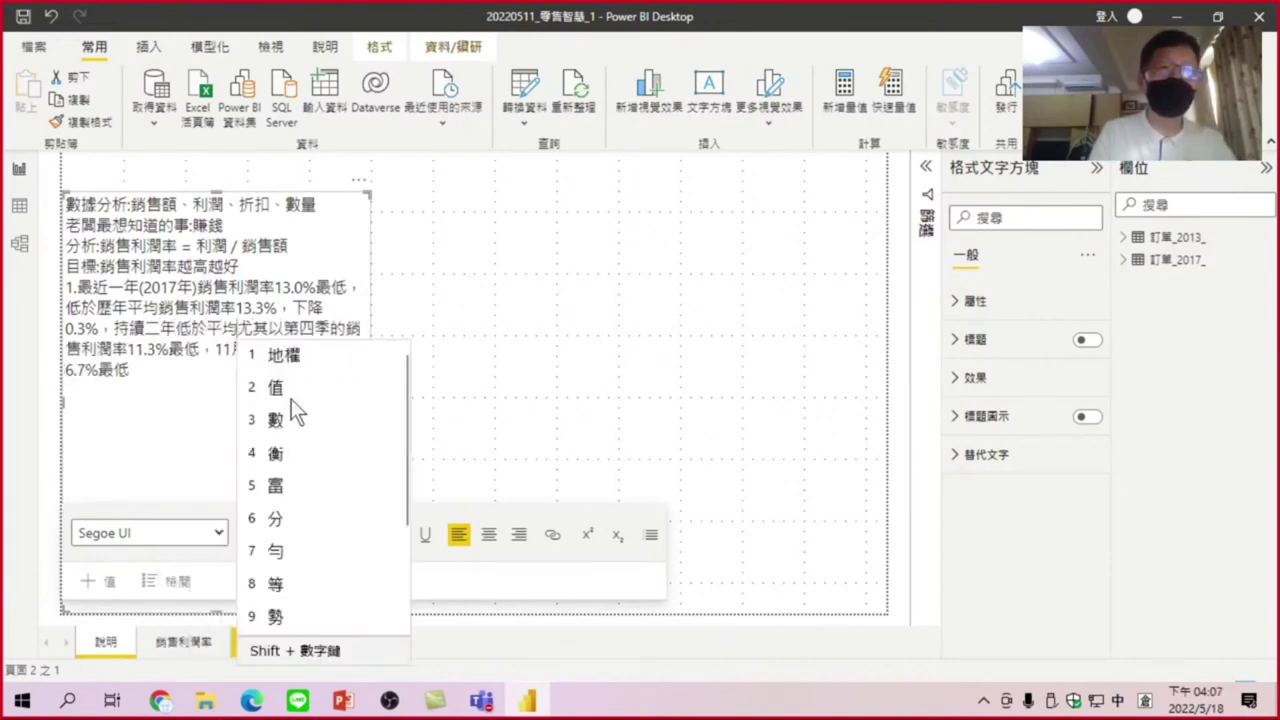
{"action": "type", "text": "qmvmgbhu"}
{"action": "key", "text": "space"}
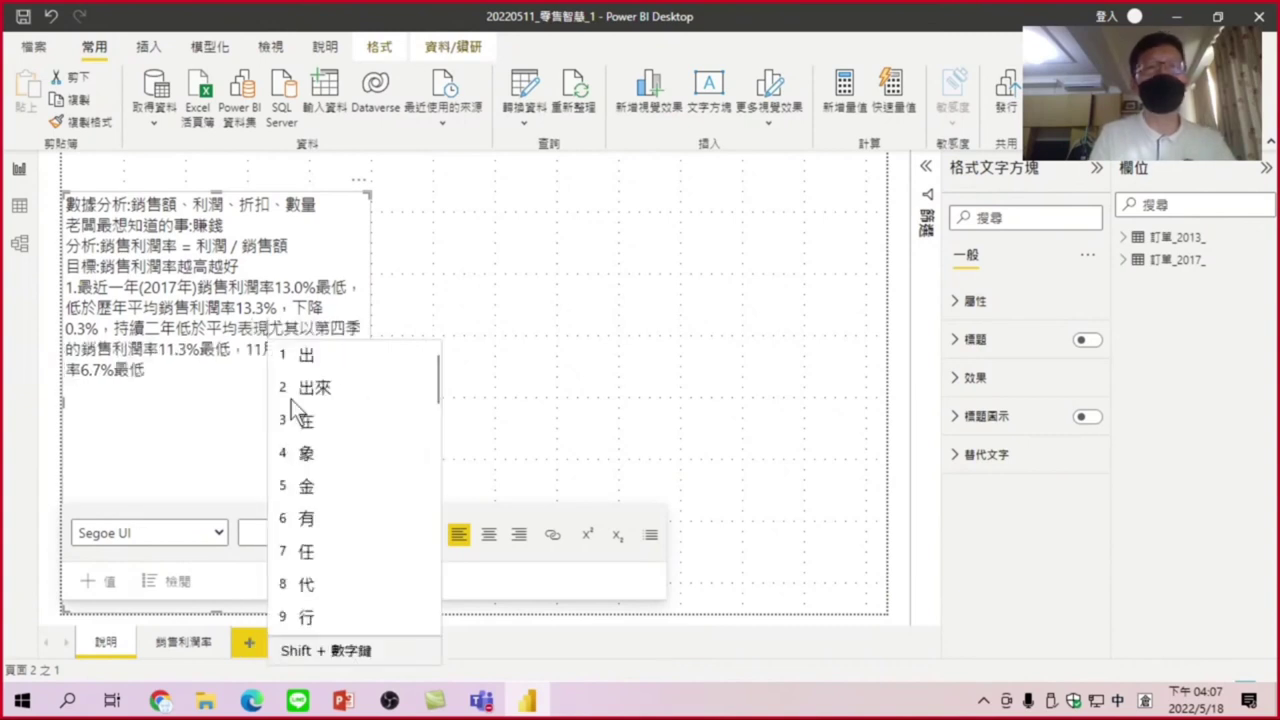
{"action": "type", "text": "；"}
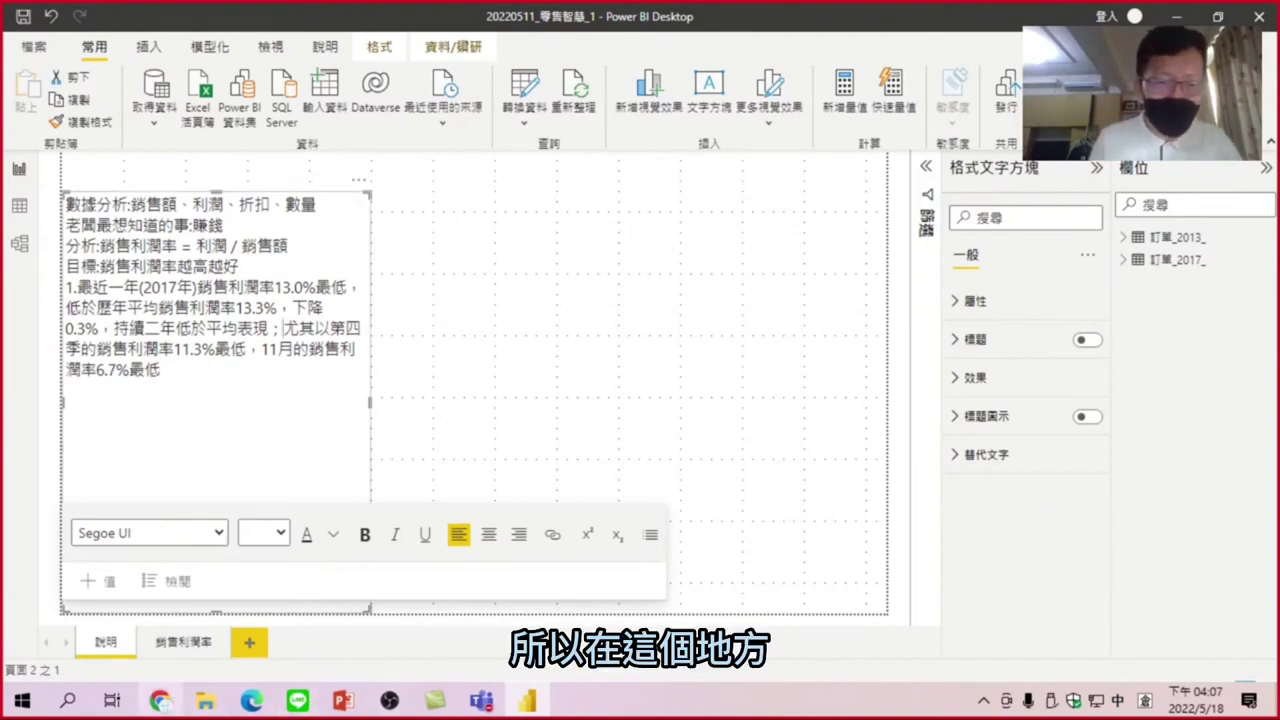
{"action": "mouse_move", "coordinate": [176, 705]}
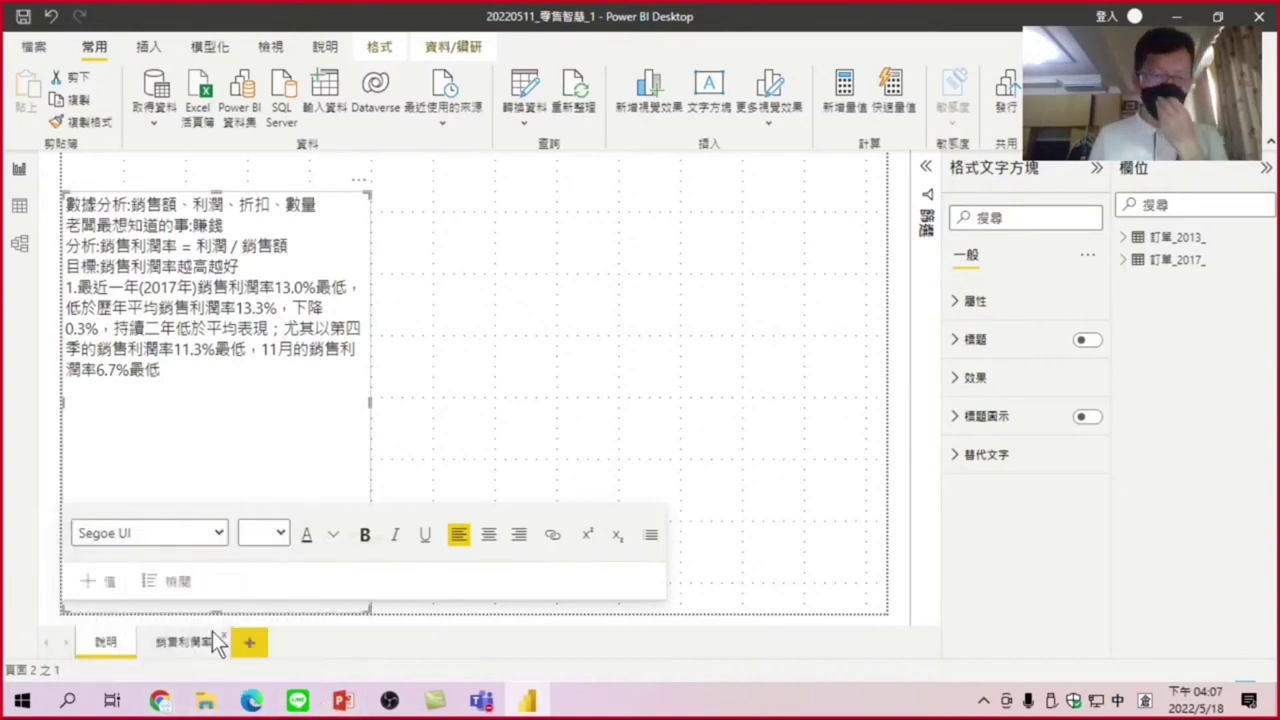
Step: Switch to the 銷售利潤率 page and check 2017's 13.0% on the yearly chart
{"action": "left_click", "coordinate": [178, 642]}
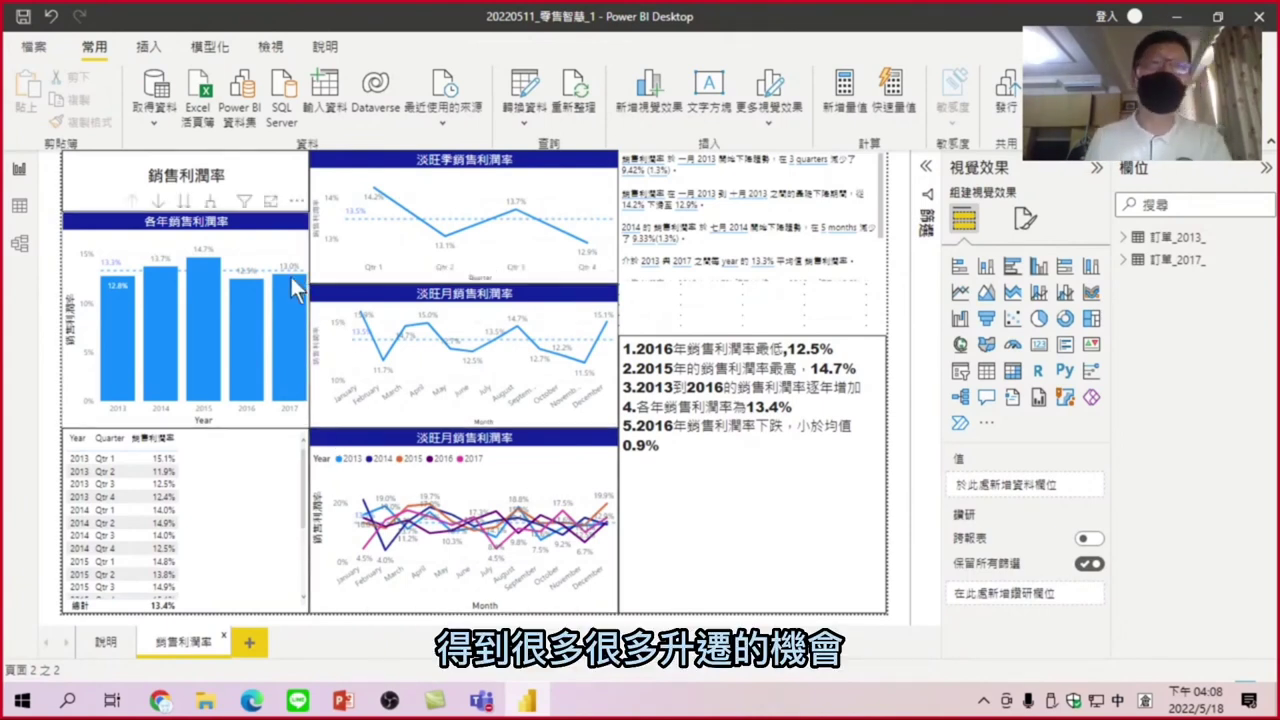
{"action": "mouse_move", "coordinate": [288, 278]}
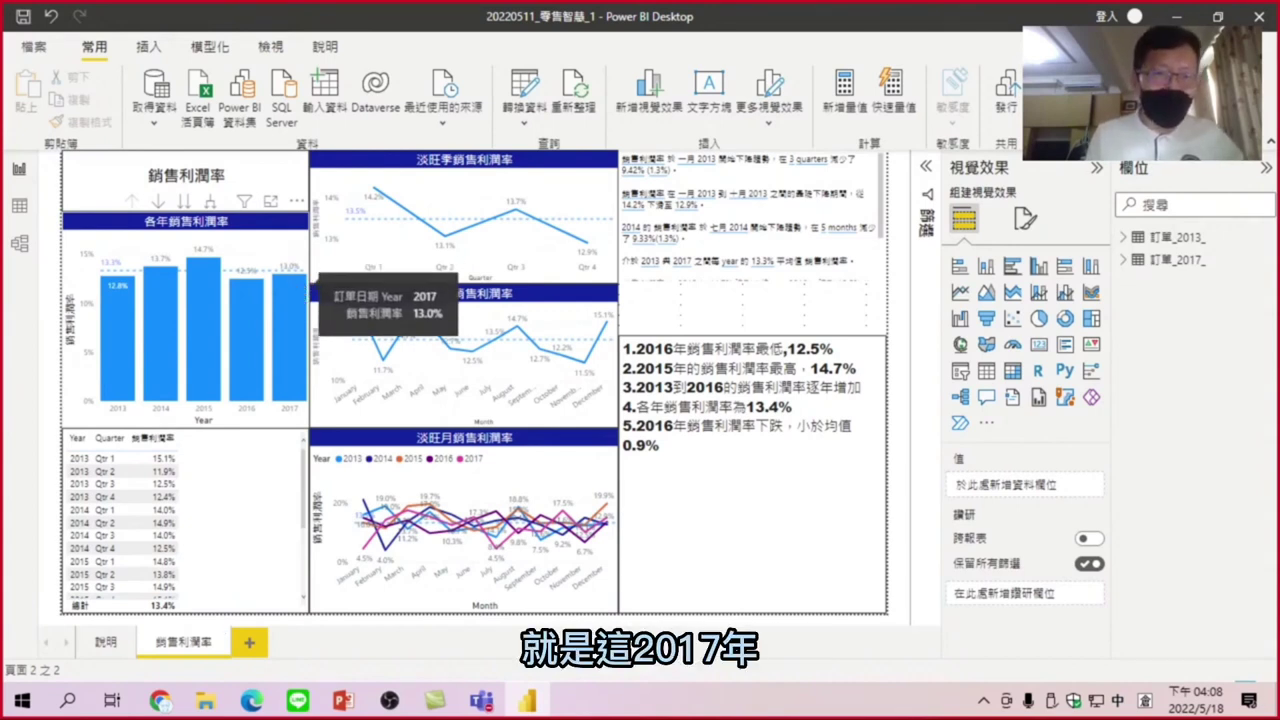
Step: Cross-filter to 2017 to find its lowest quarter (Qtr 3, 9.5%) and month (July, 4.5%)
{"action": "left_click", "coordinate": [294, 292]}
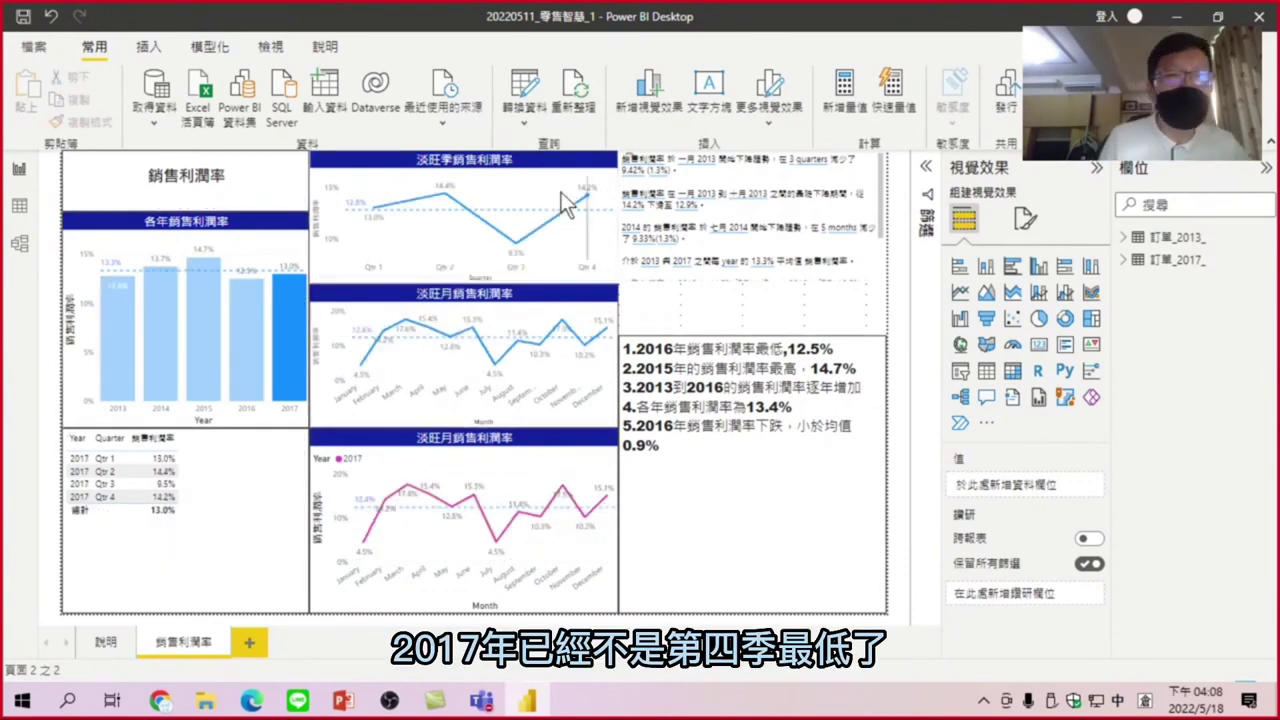
{"action": "mouse_move", "coordinate": [588, 196]}
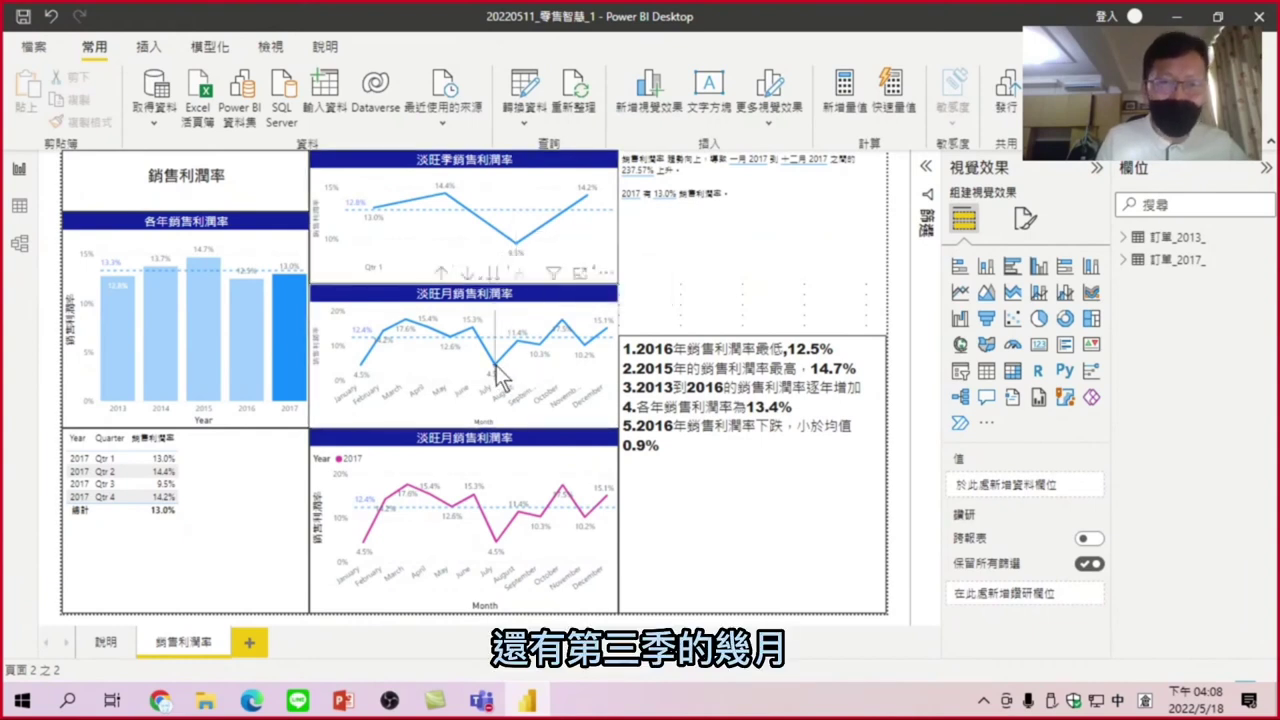
{"action": "mouse_move", "coordinate": [500, 378]}
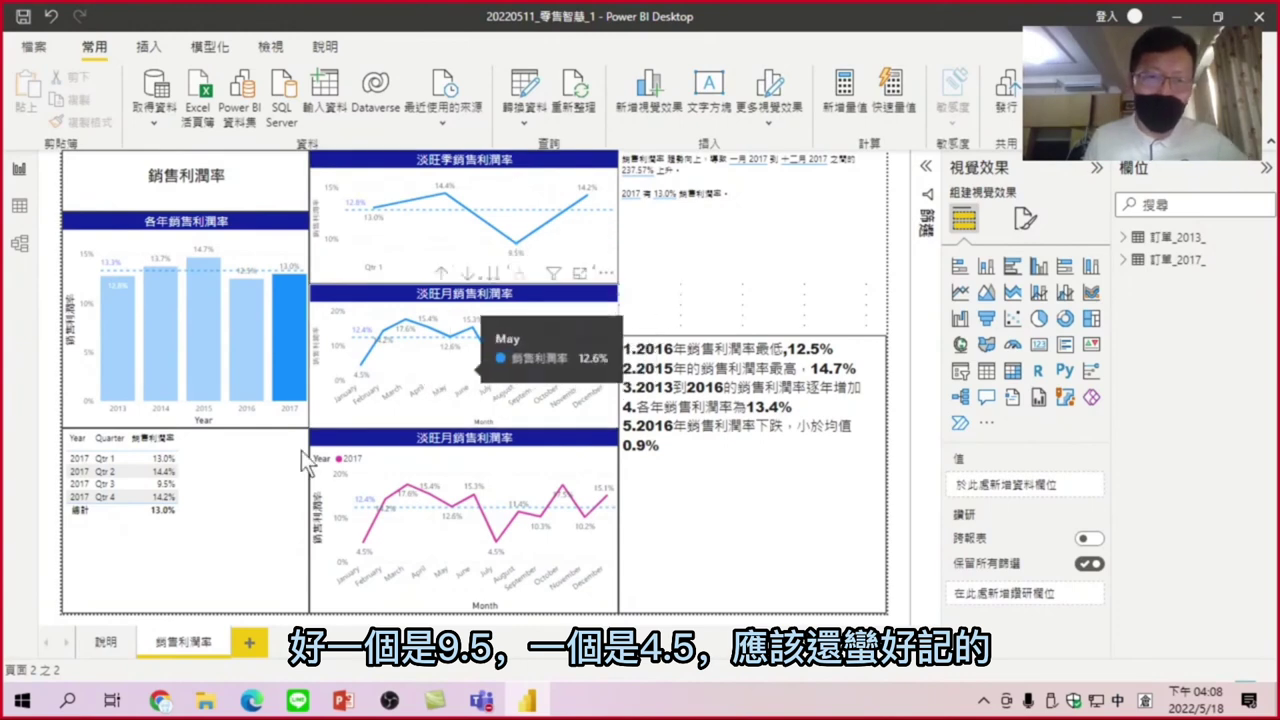
Step: On the 說明 page, change the quarterly low from 第四季 at 11.3% to 第三季 at 9.5%
{"action": "left_click", "coordinate": [106, 641]}
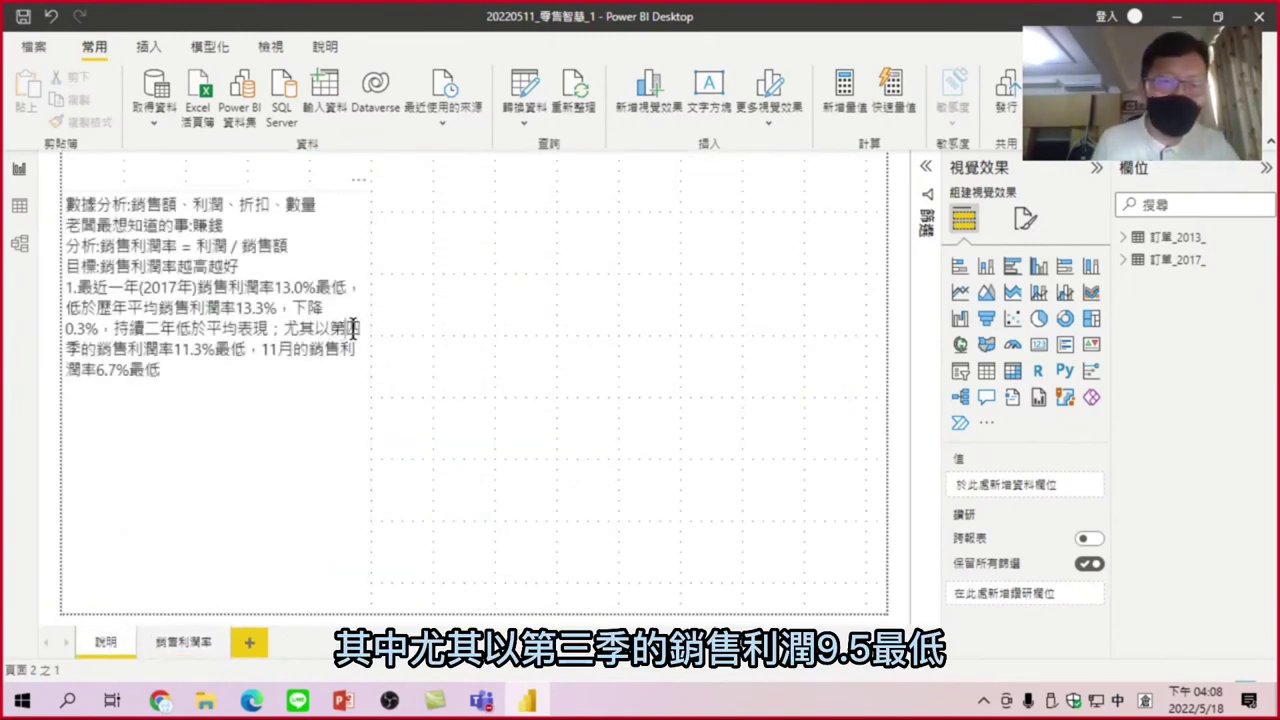
{"action": "left_click_drag", "start_coordinate": [345, 329], "coordinate": [360, 330]}
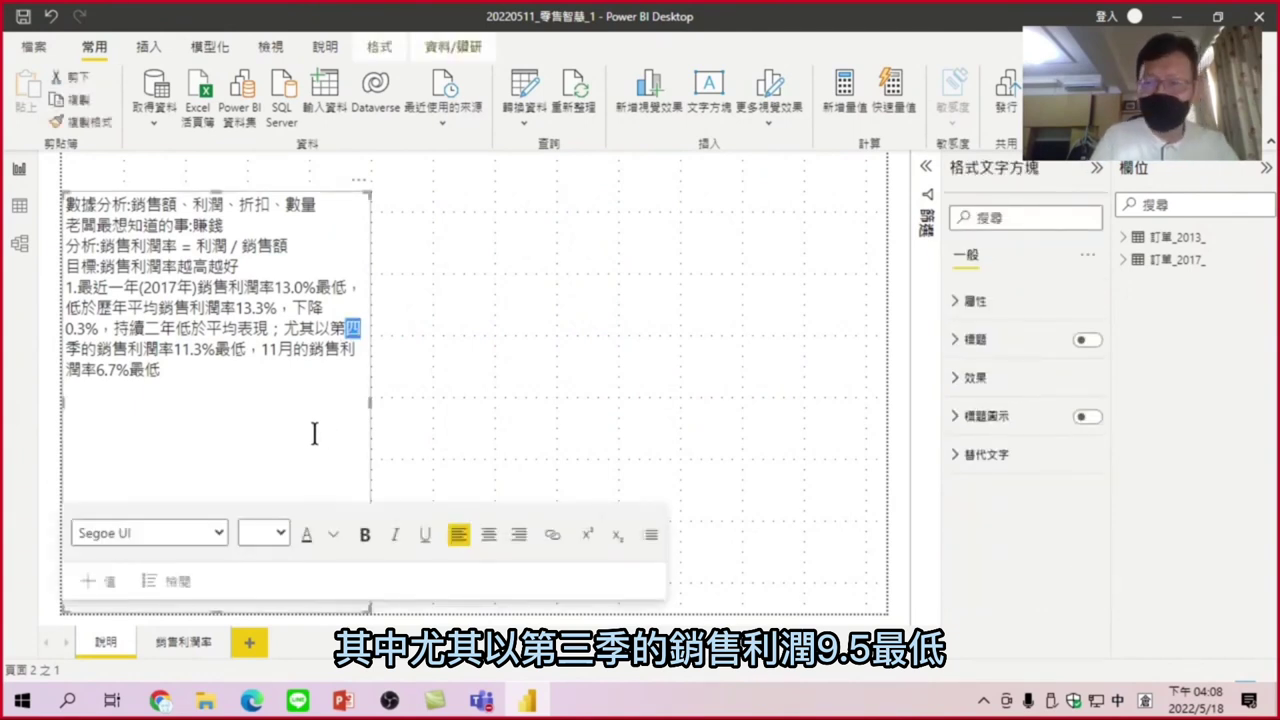
{"action": "type", "text": "三"}
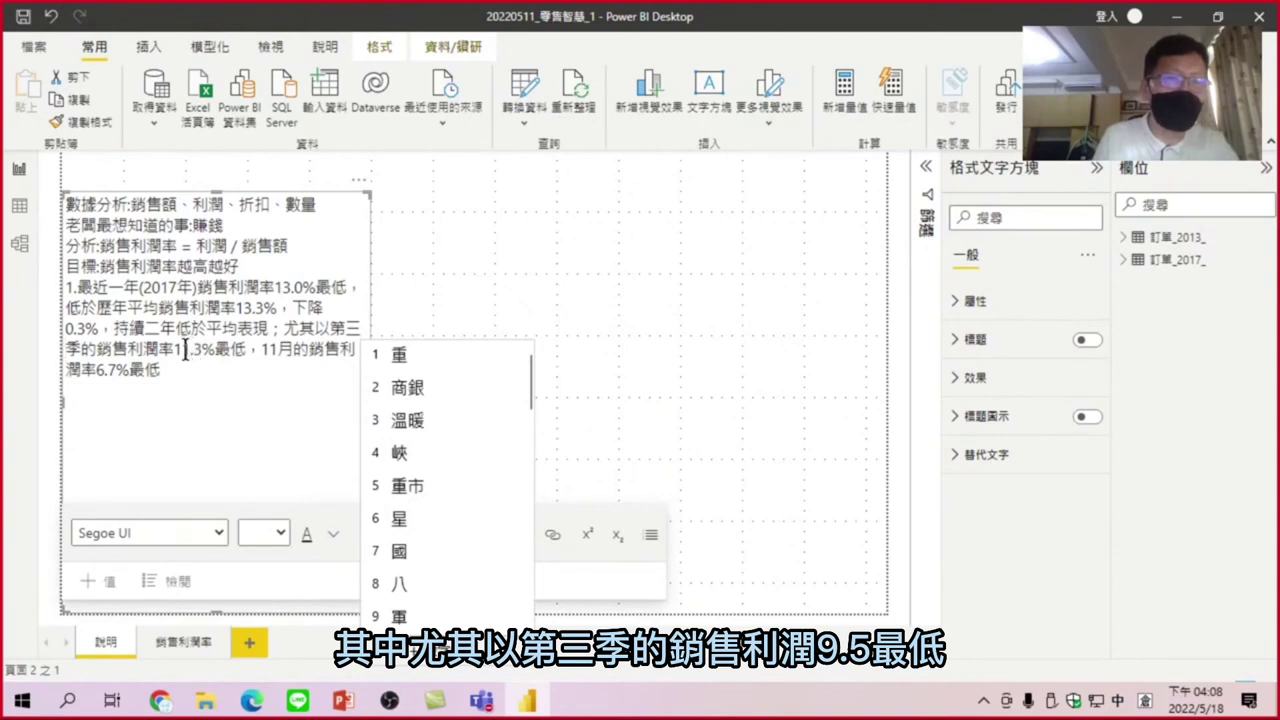
{"action": "left_click_drag", "start_coordinate": [174, 350], "coordinate": [202, 350]}
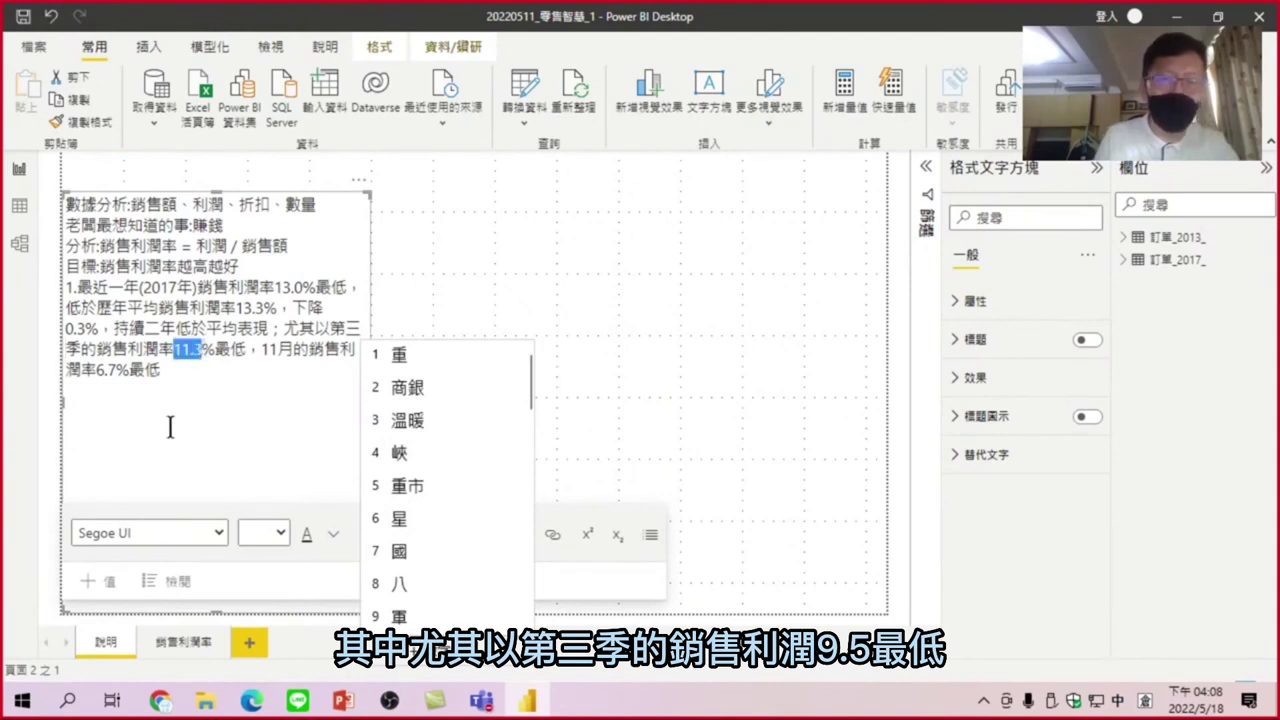
{"action": "type", "text": "9.5"}
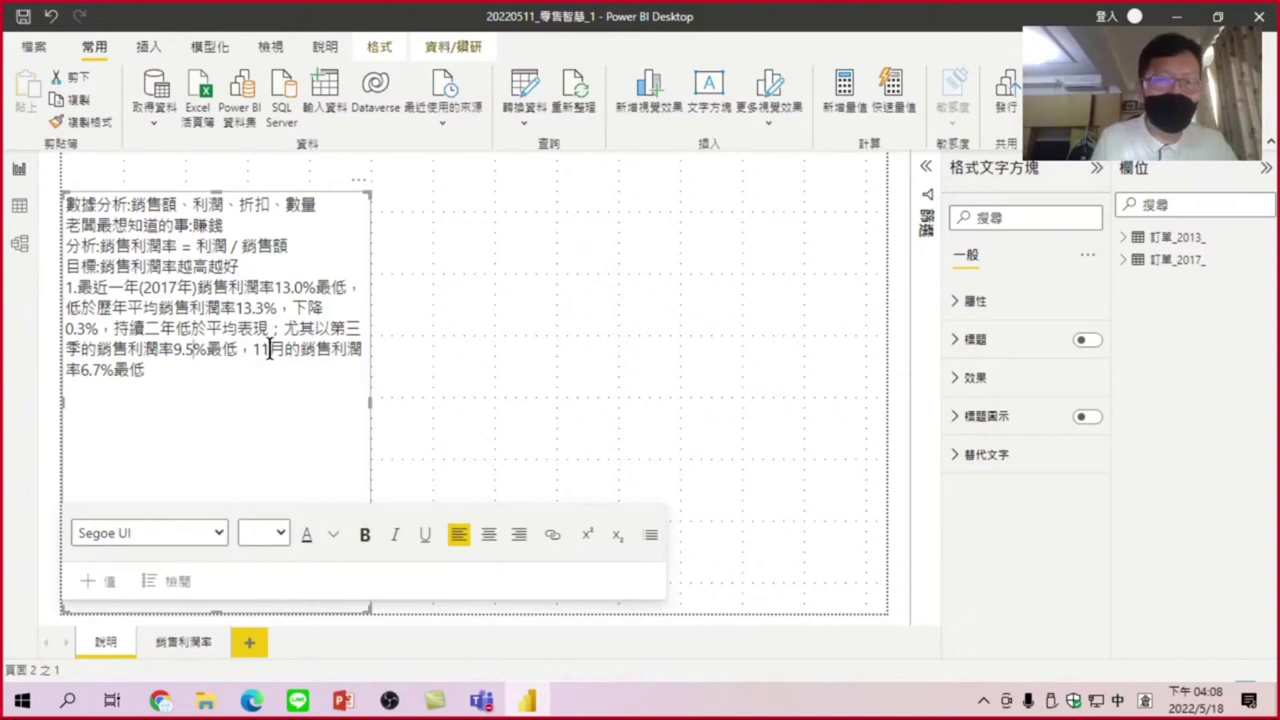
Step: Change the monthly low from 11月 at 6.7% to 7月 at 4.5%
{"action": "left_click_drag", "start_coordinate": [268, 350], "coordinate": [252, 350]}
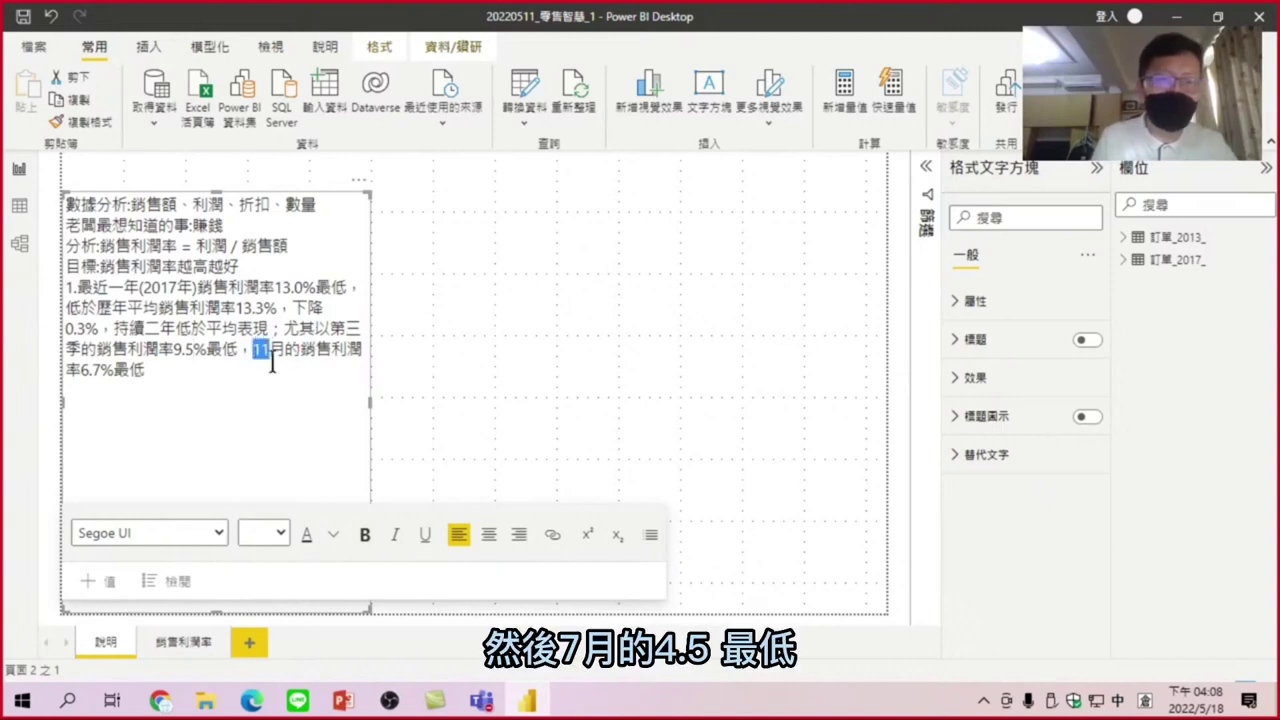
{"action": "type", "text": "7"}
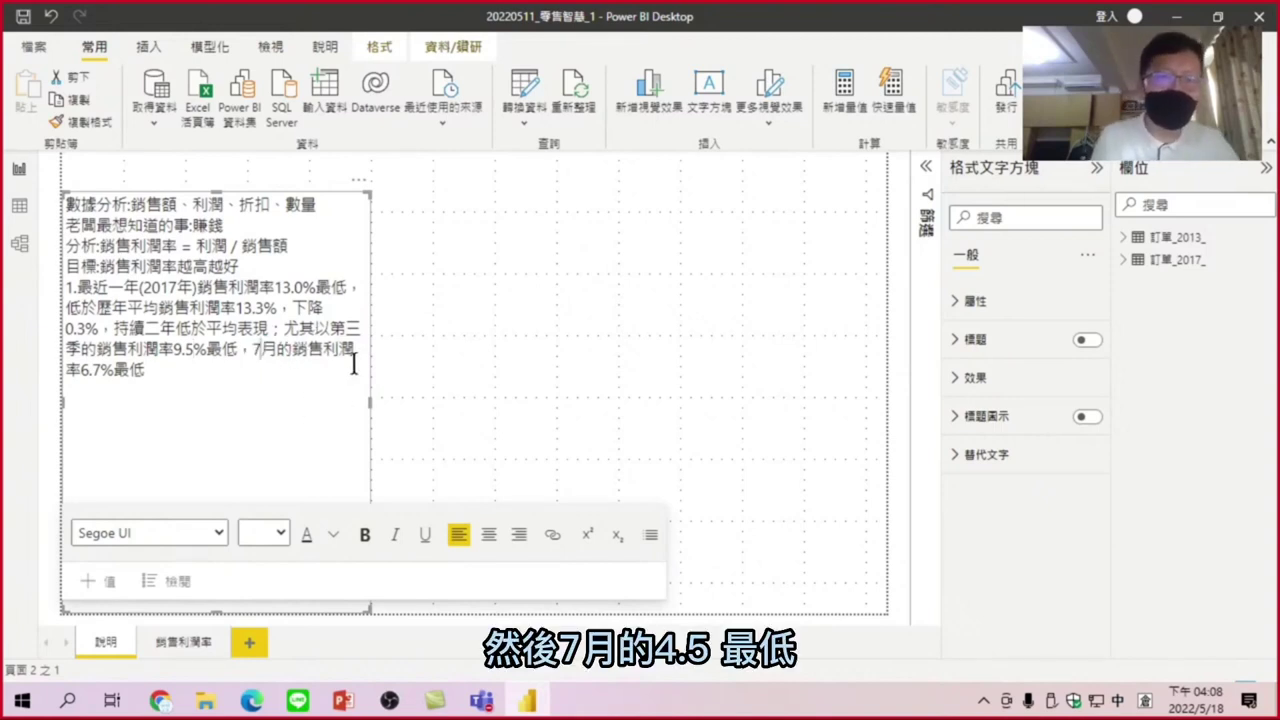
{"action": "left_click_drag", "start_coordinate": [80, 372], "coordinate": [100, 374]}
{"action": "type", "text": "4"}
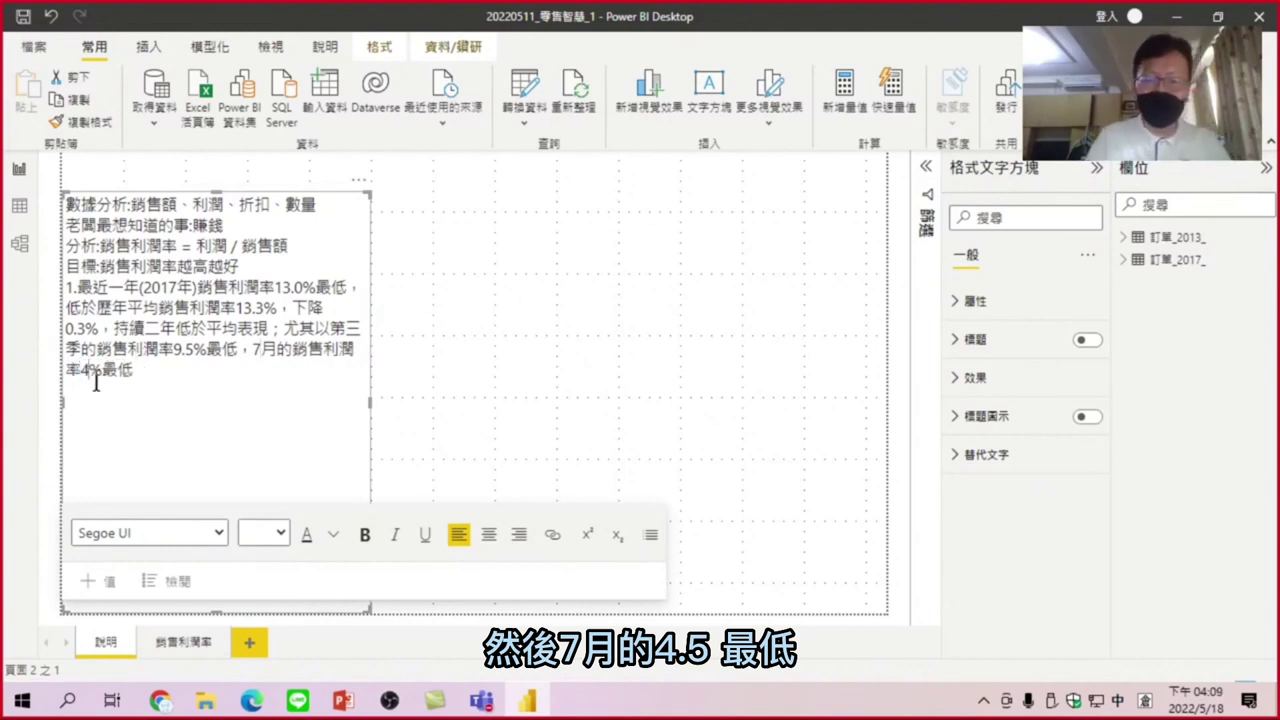
{"action": "type", "text": ".5"}
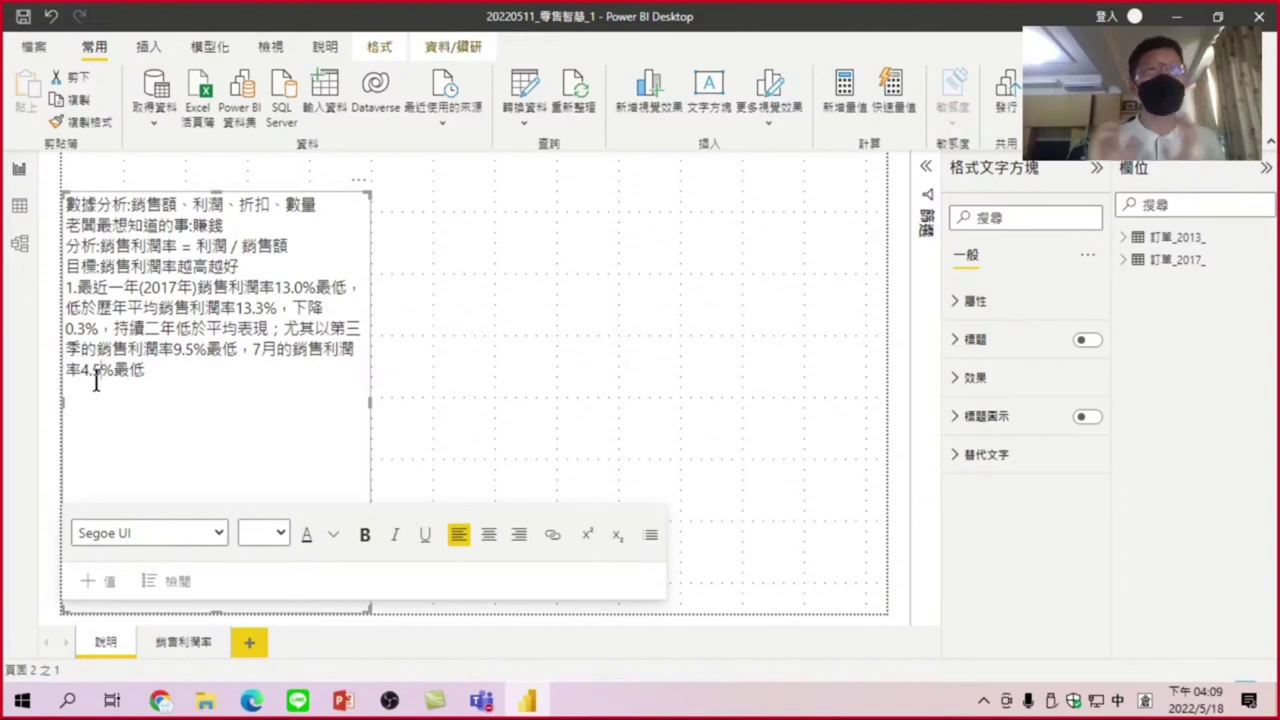